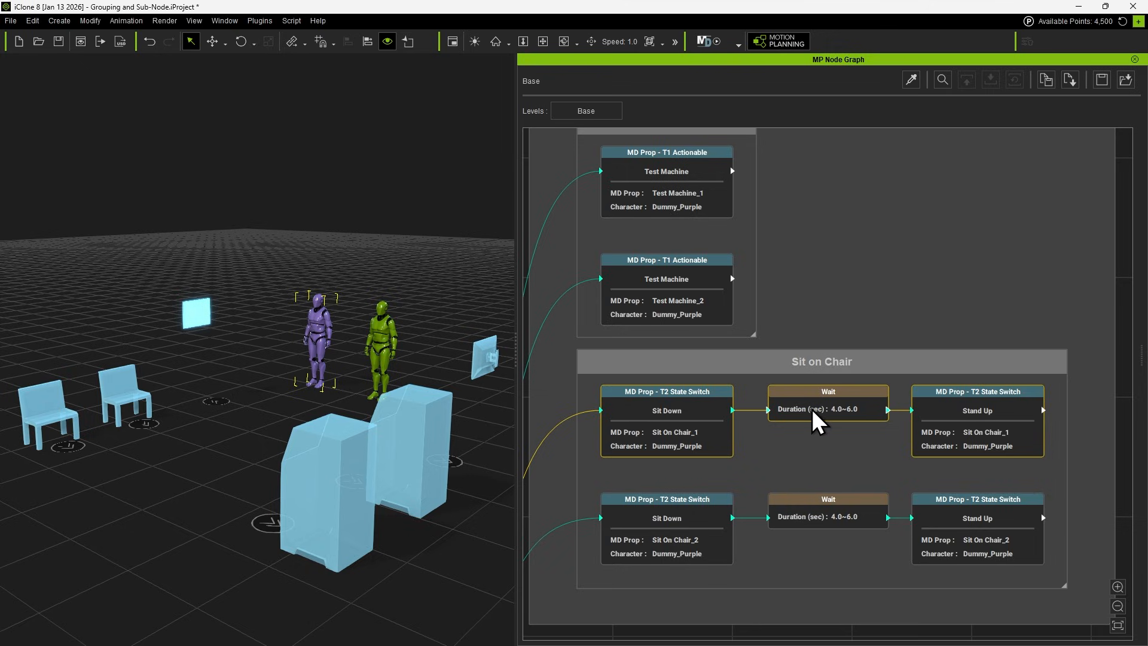
pyautogui.rightClick(812, 409)
pyautogui.click(908, 421)
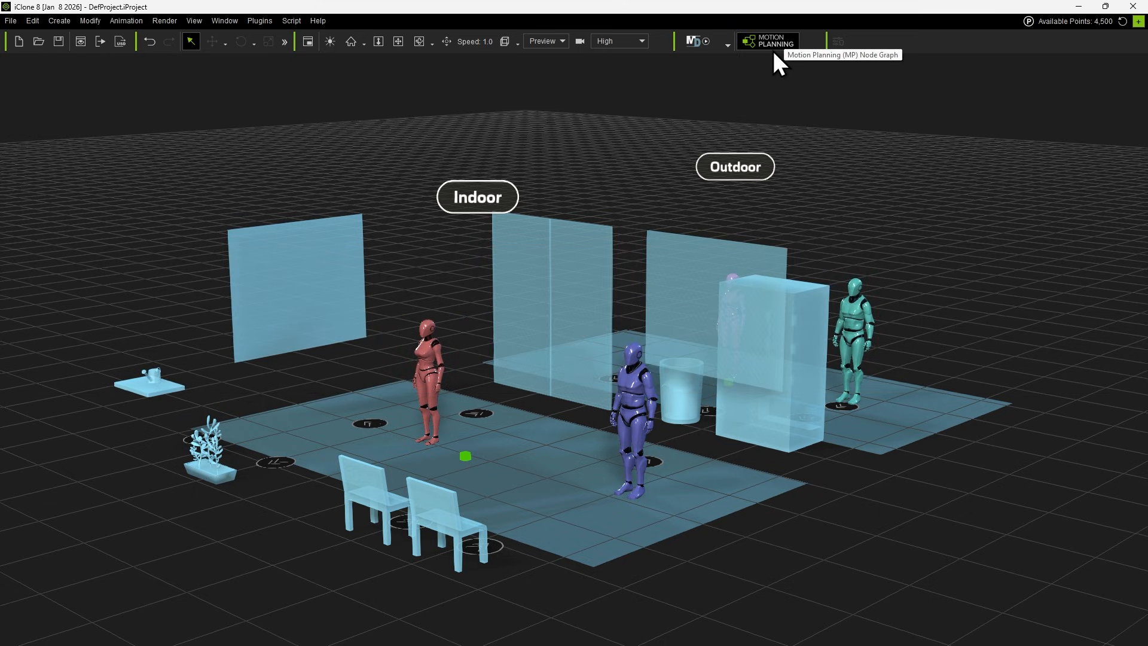
# Open the Motion Planning Node Graph for the indoor and outdoor break room scene.
pyautogui.click(263, 21)
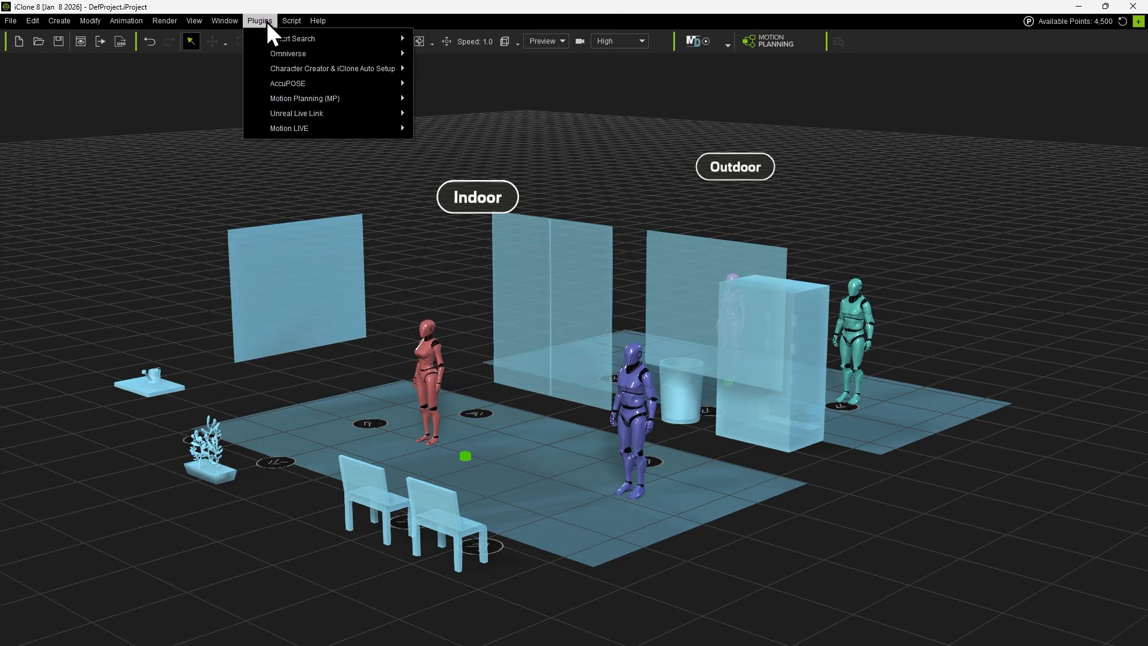
pyautogui.moveTo(360, 100)
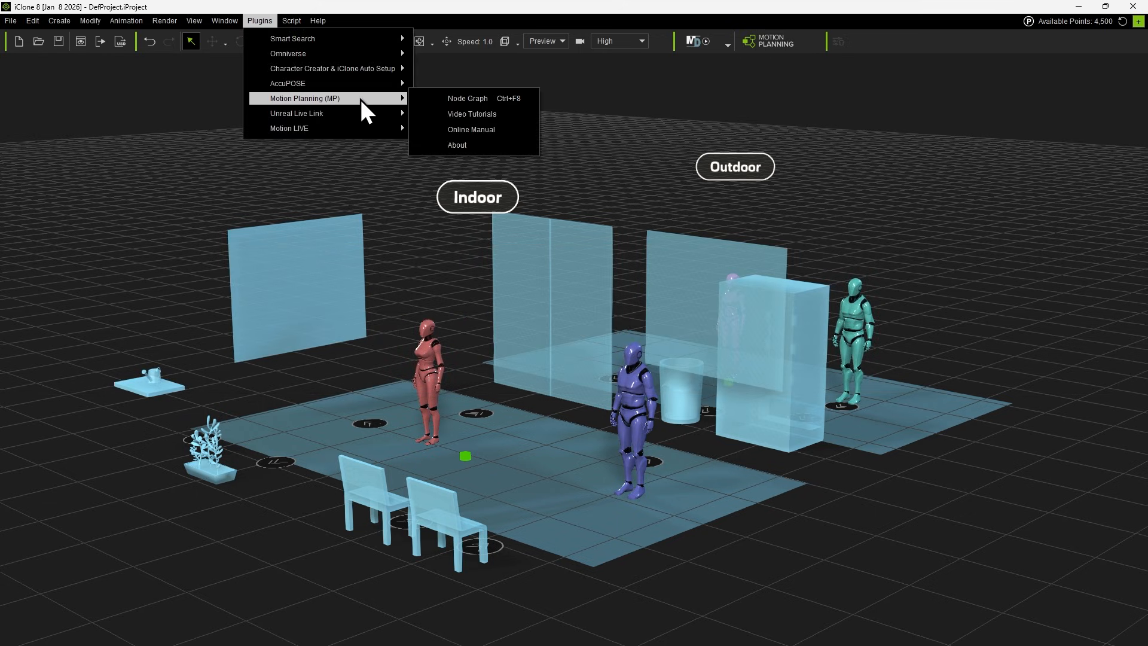
pyautogui.click(473, 106)
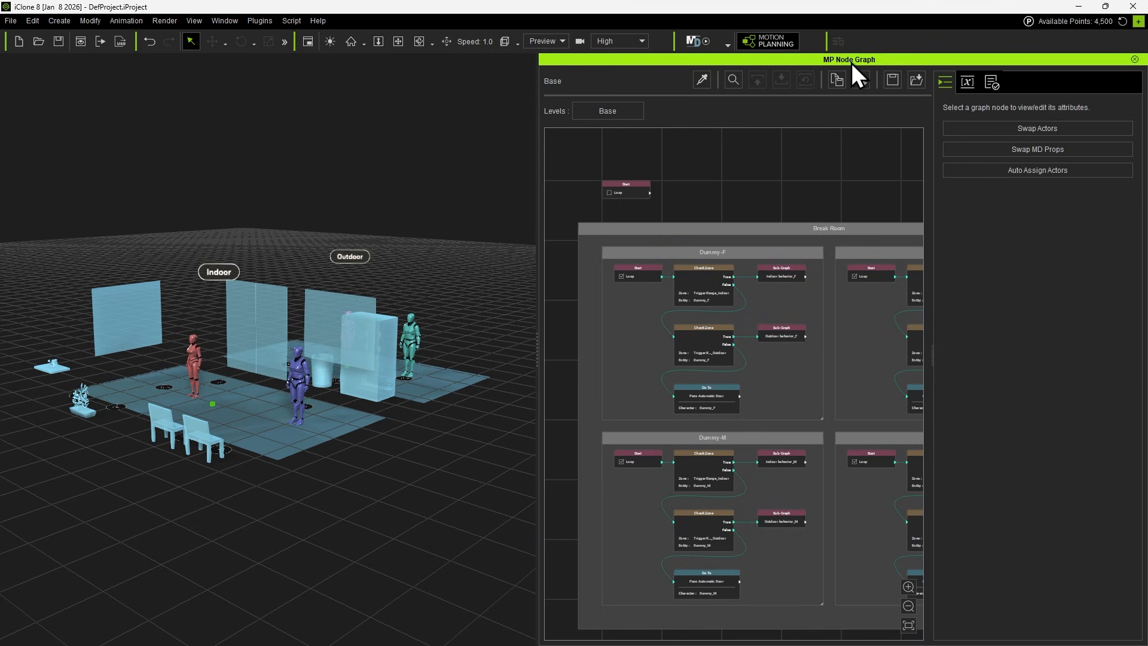
# Try docking the Node Graph window below and to the left of the viewport, and return it to its original side.
pyautogui.moveTo(852, 63); pyautogui.dragTo(568, 605)
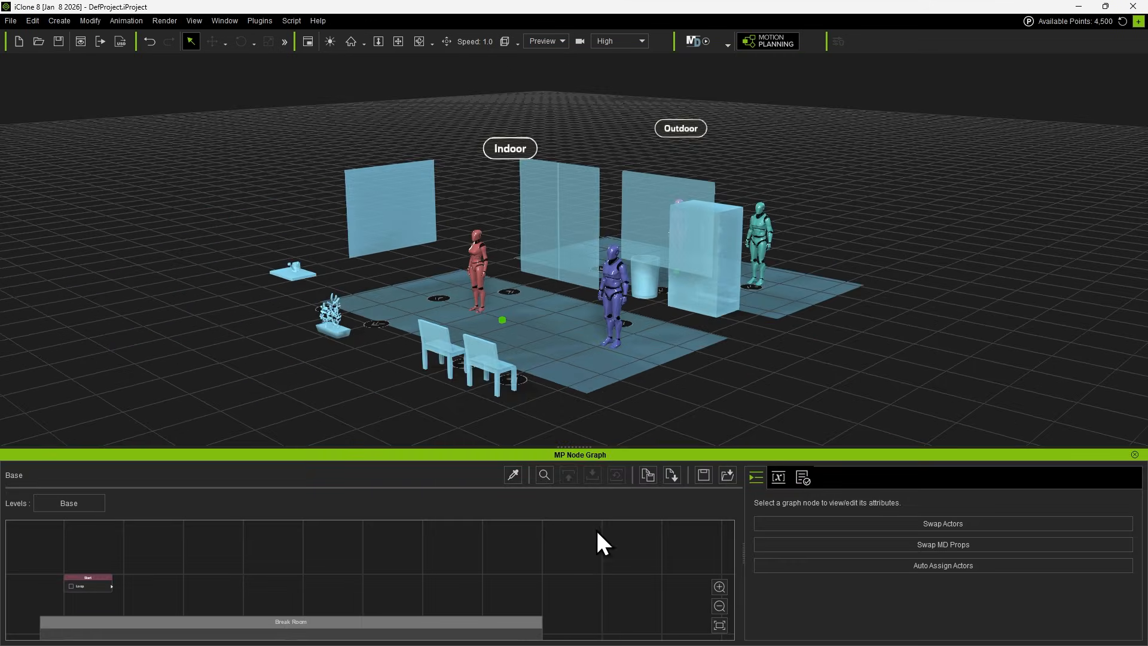
pyautogui.moveTo(593, 456); pyautogui.dragTo(7, 276)
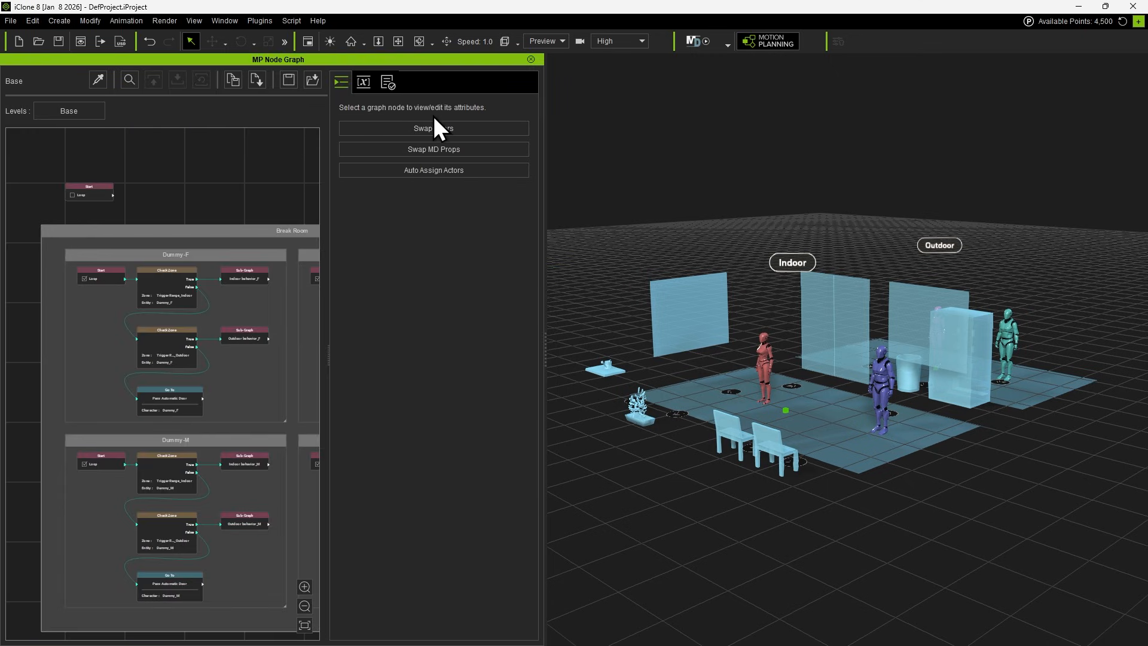
pyautogui.moveTo(263, 63); pyautogui.dragTo(1128, 283)
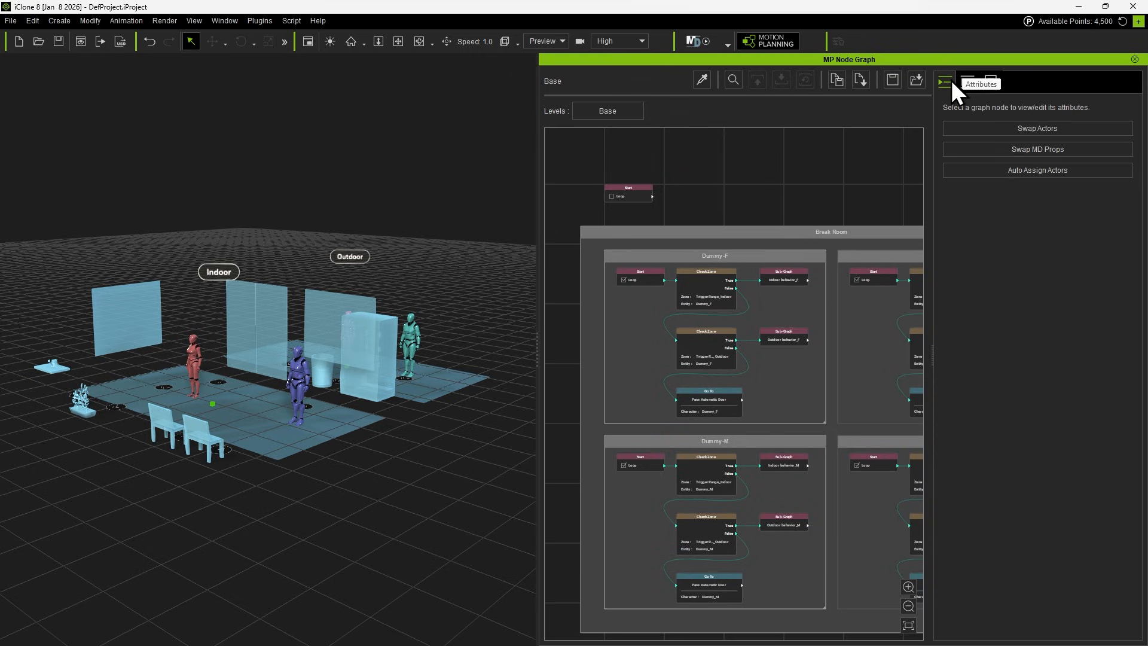
# View the Node Graph's variables and log output pages, and return to the node attributes.
pyautogui.click(966, 82)
pyautogui.click(993, 81)
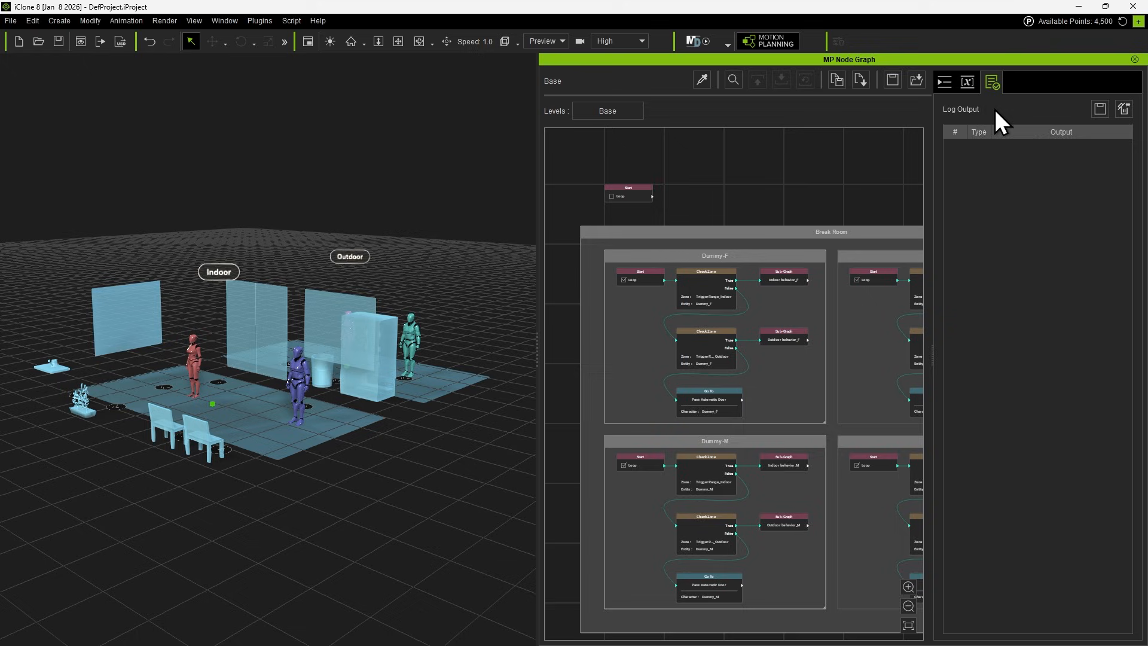
pyautogui.click(950, 85)
# Inspect the attributes of the Check Zone nodes and the indoor and outdoor Sub-Graph nodes in the Dummy-F group.
pyautogui.click(704, 281)
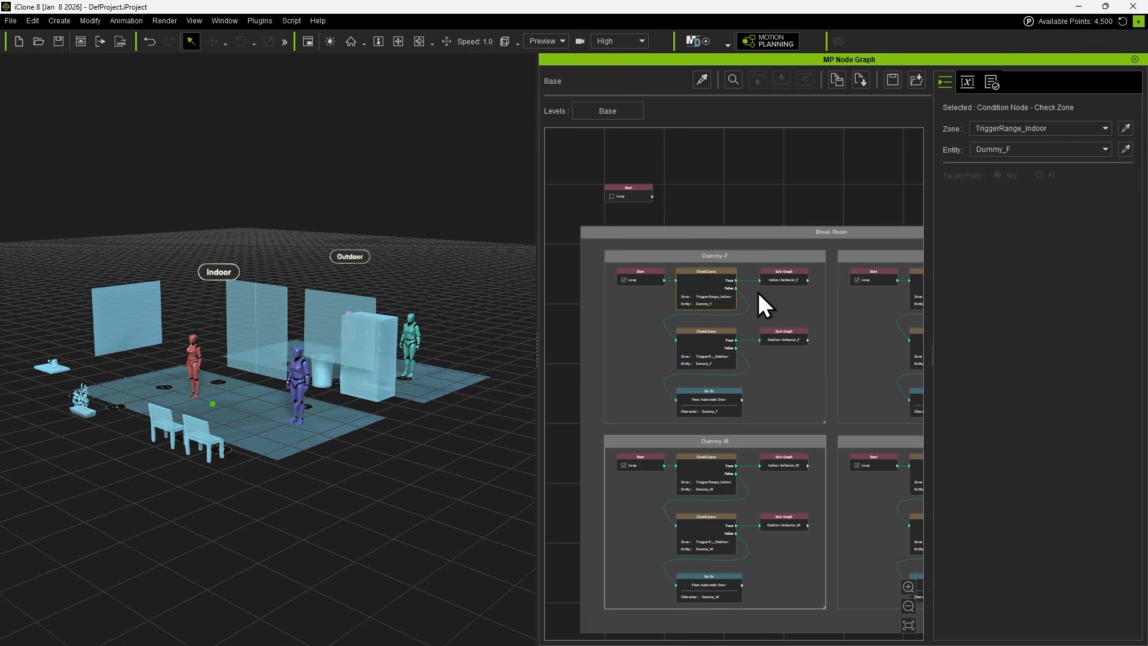
pyautogui.click(784, 279)
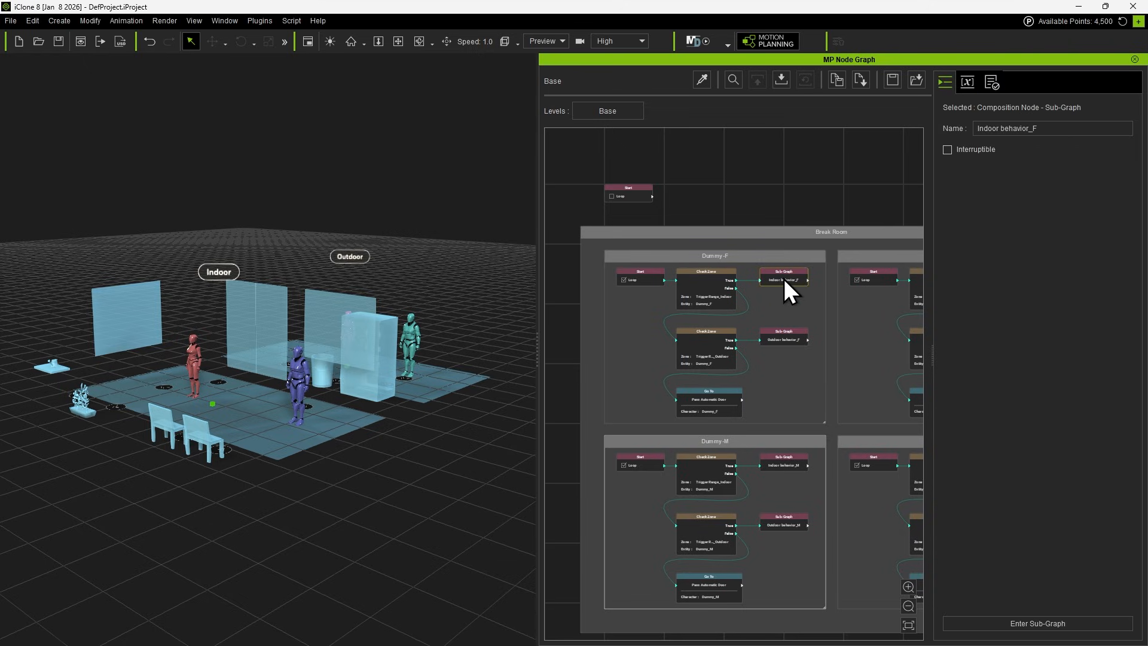
pyautogui.click(713, 346)
pyautogui.click(788, 338)
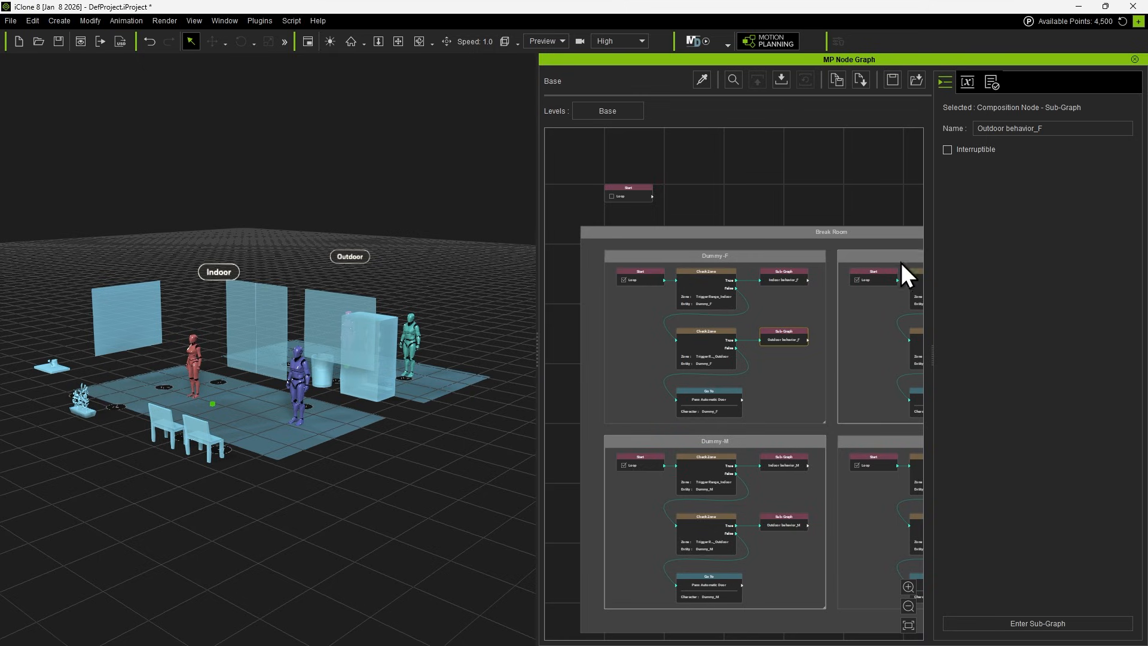
# Hide the attributes pane so the node canvas fills the full width of the Node Graph window.
pyautogui.moveTo(934, 354); pyautogui.dragTo(1128, 385)
pyautogui.moveTo(795, 357)
pyautogui.mouseDown(button='middle')
pyautogui.moveTo(925, 387)
pyautogui.moveTo(769, 259)
pyautogui.moveTo(743, 389)
pyautogui.moveTo(867, 328)
pyautogui.moveTo(796, 338)
pyautogui.mouseUp(button='middle')
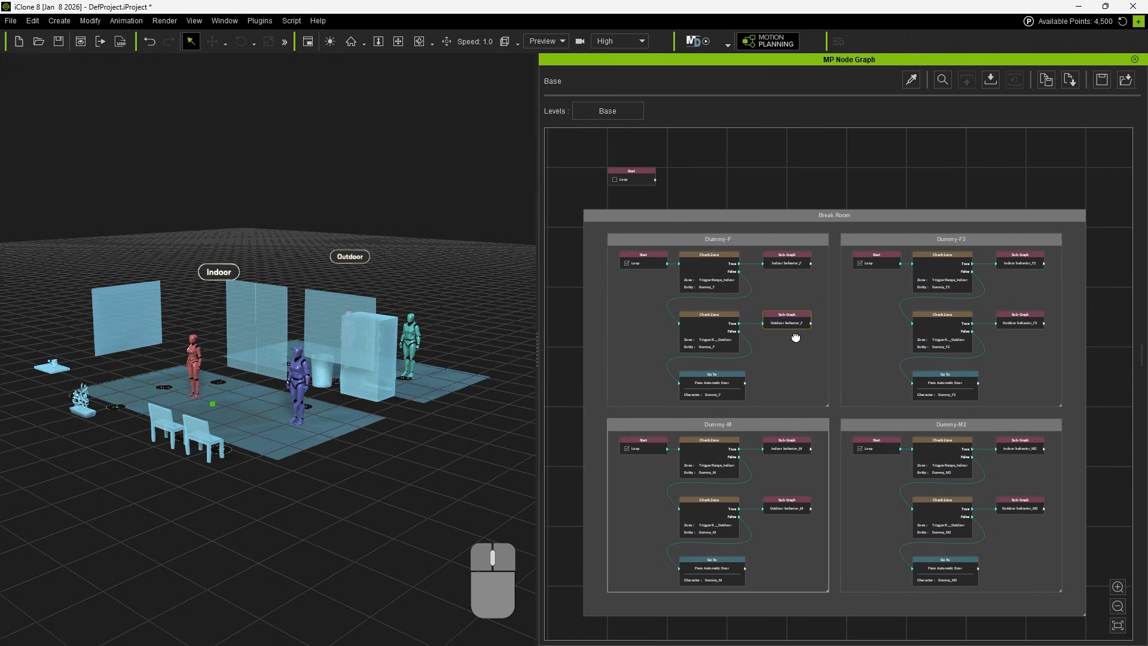
# Examine the Break Room graph both up close and as an overview, covering the Dummy-F and Dummy-F2 groups.
pyautogui.scroll(6, 836, 338)
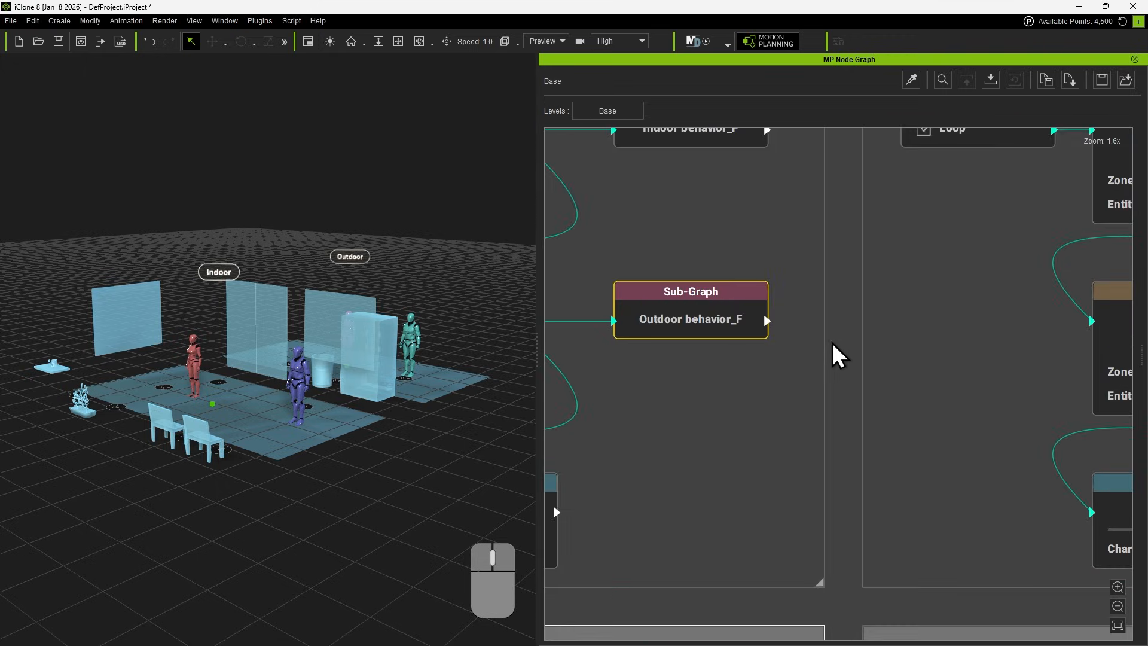
pyautogui.scroll(-8, 837, 359)
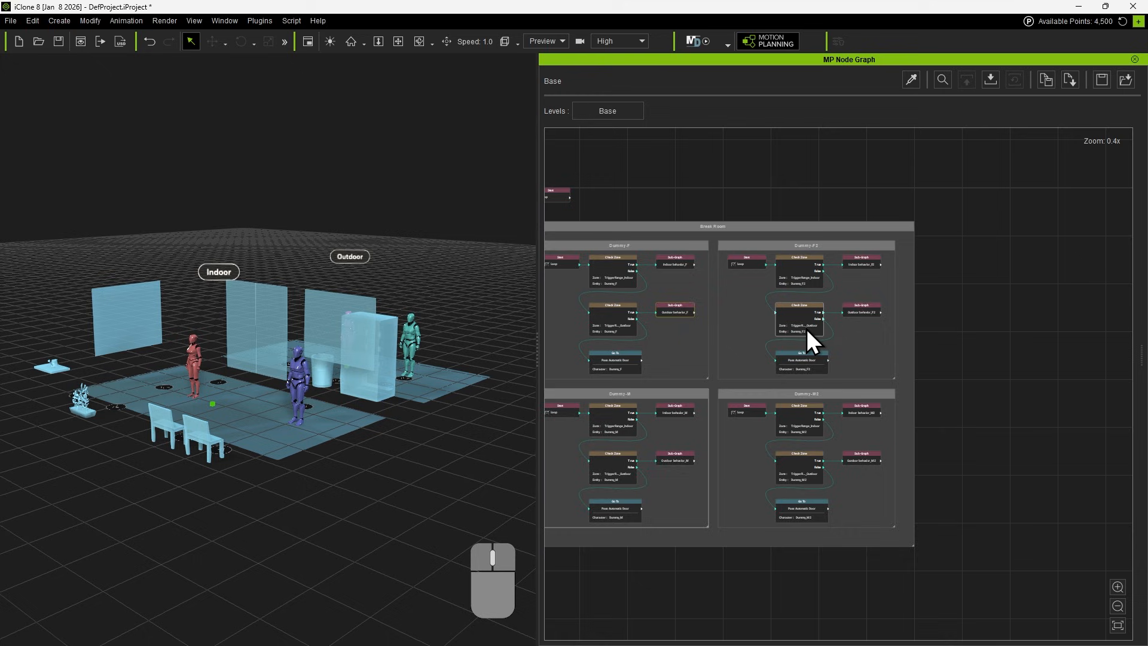
pyautogui.scroll(4, 807, 333)
pyautogui.scroll(1, 795, 333)
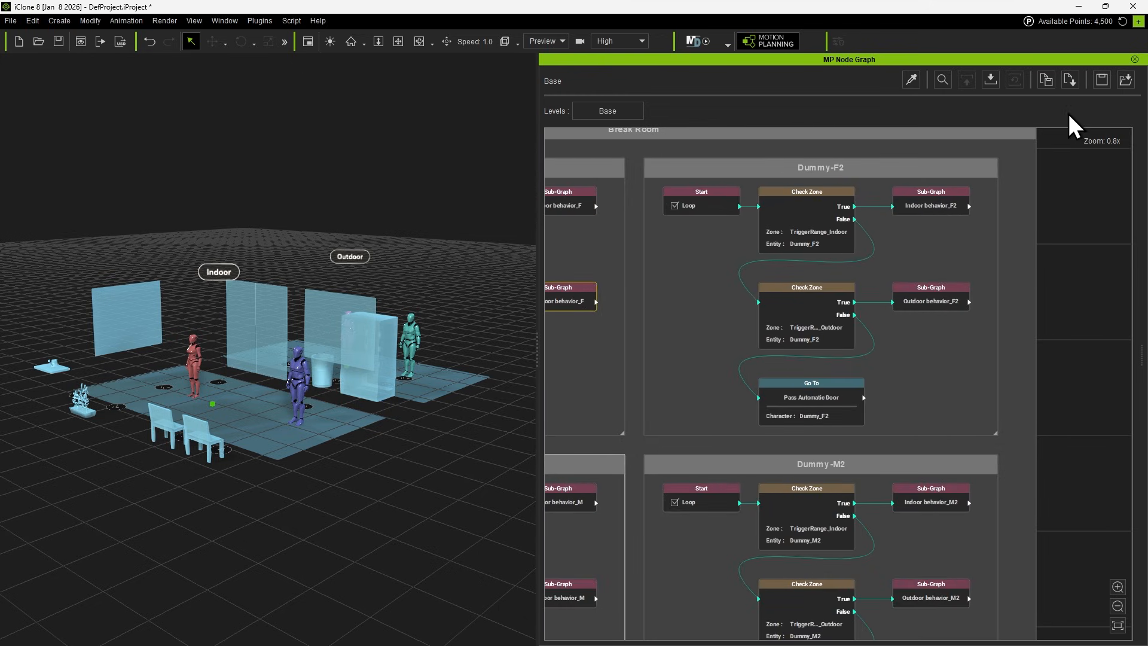
pyautogui.moveTo(750, 405); pyautogui.dragTo(1019, 469, button='middle')
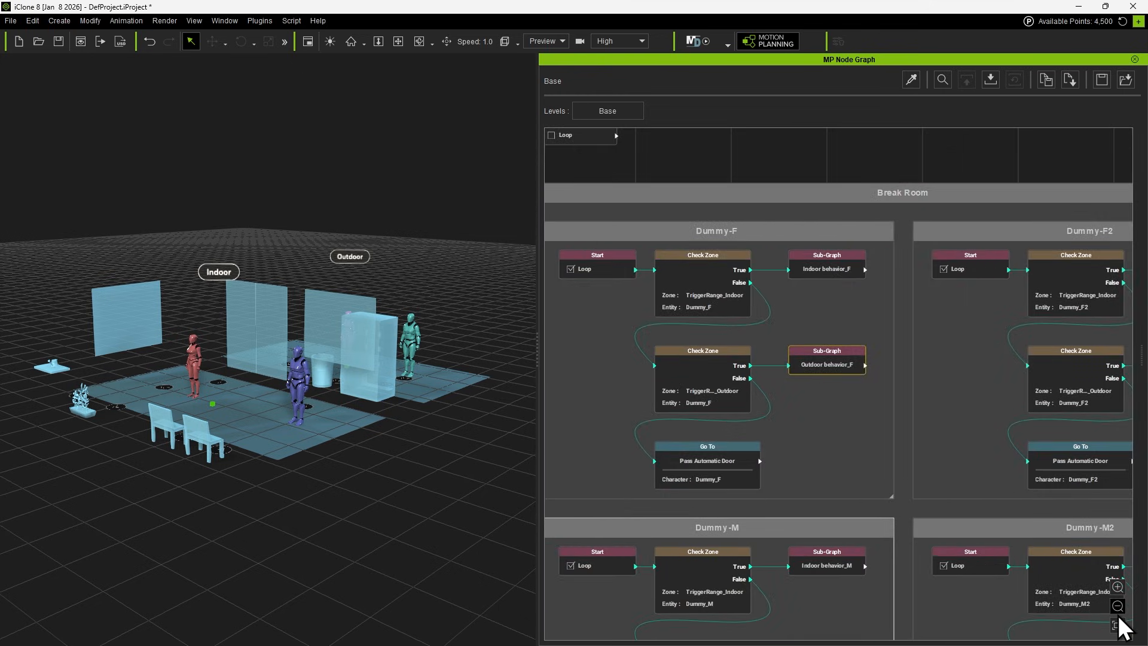
pyautogui.click(1118, 587)
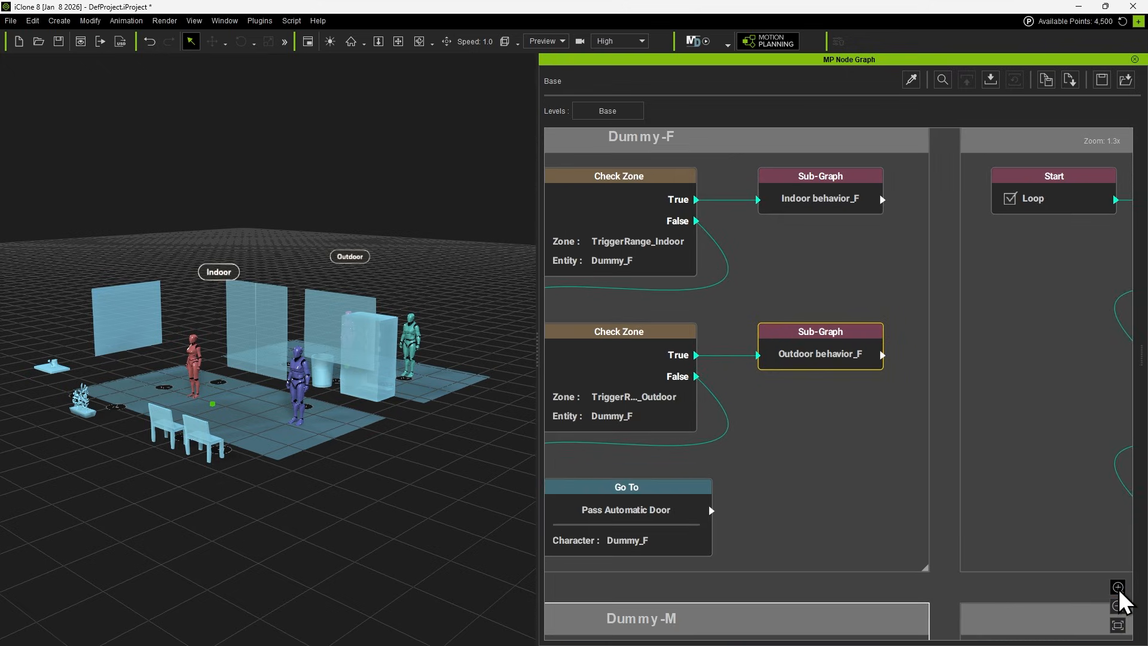
pyautogui.click(1118, 605)
pyautogui.click(1118, 606)
pyautogui.click(1118, 606)
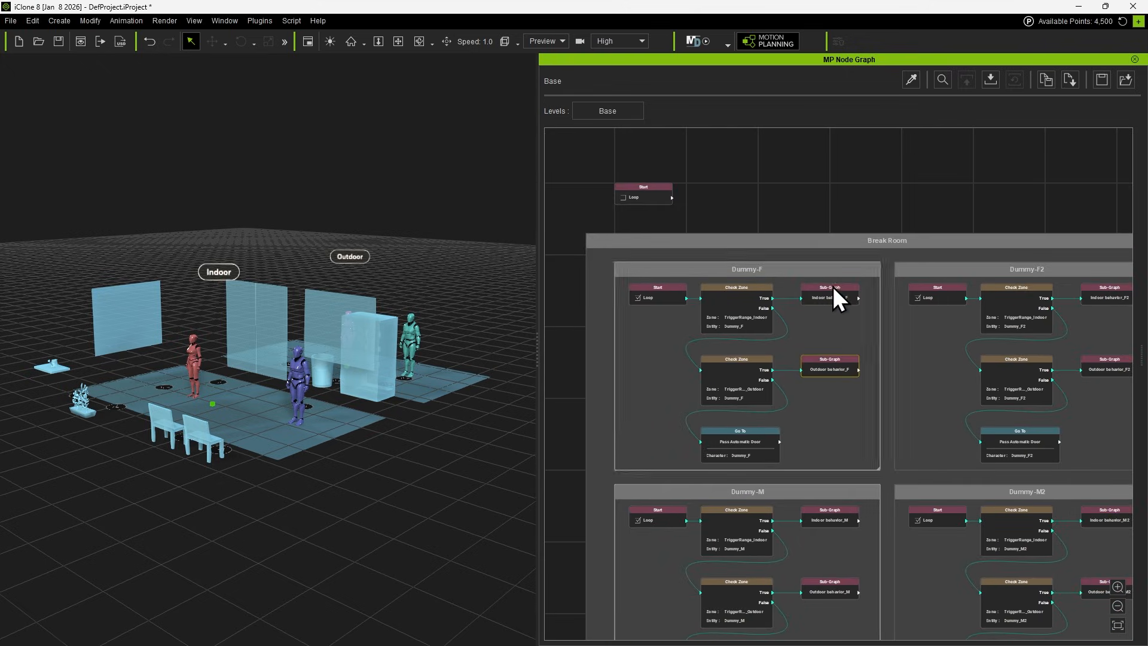
# Focus on the Start node of the Dummy-F group, and select the whole Dummy-F group and fit the graph view.
pyautogui.click(664, 297)
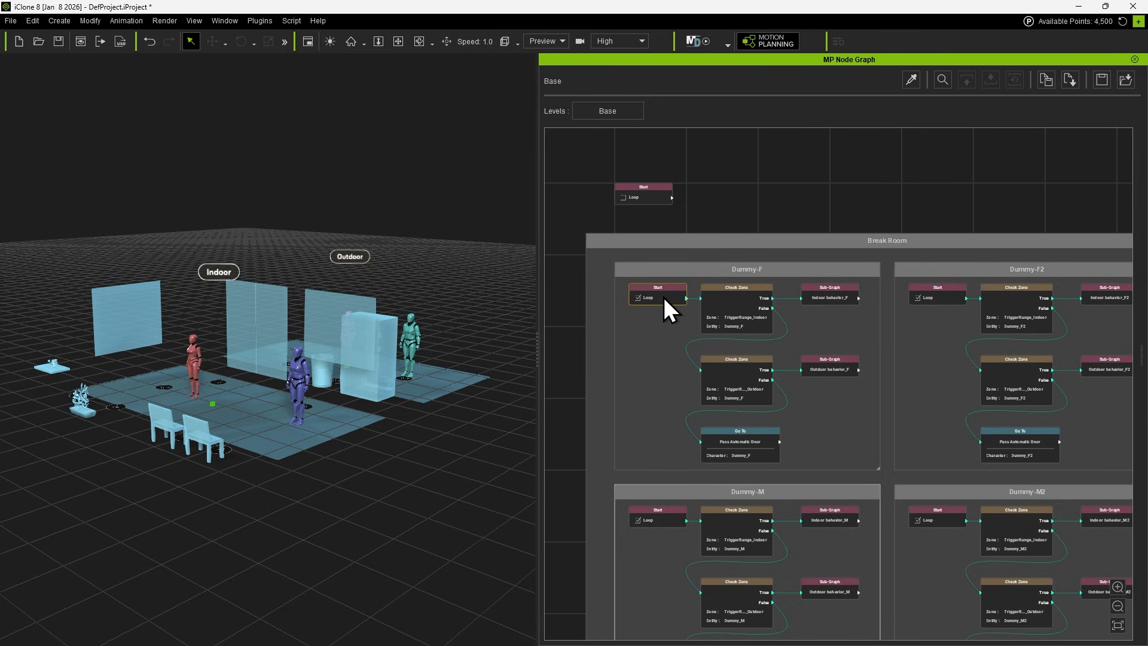
pyautogui.press('f')
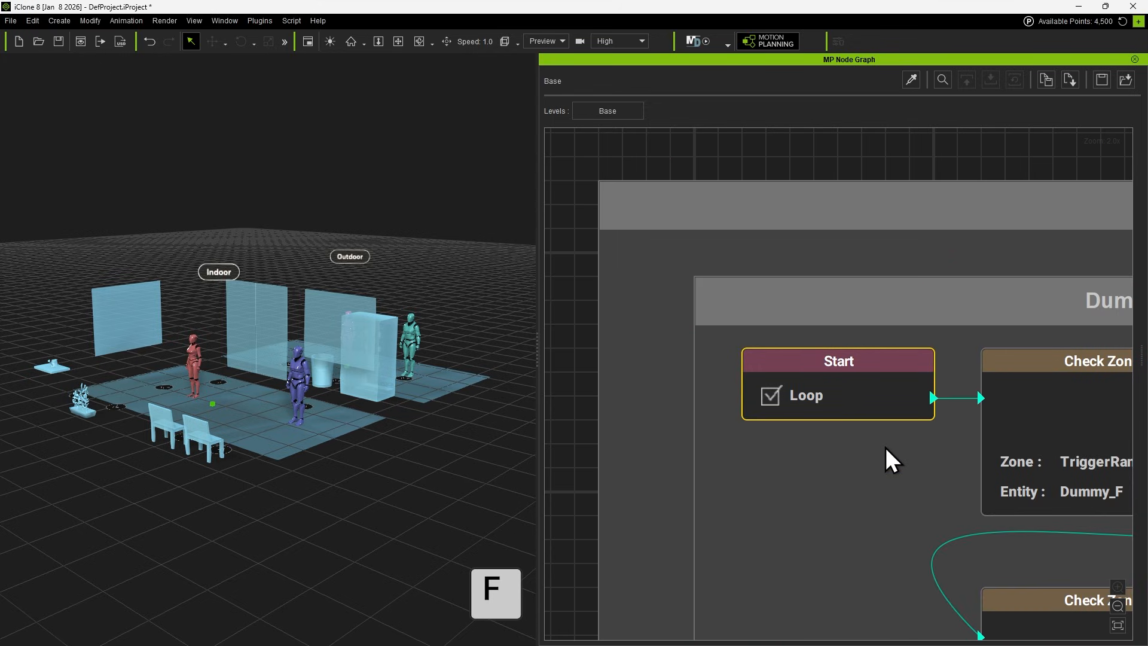
pyautogui.scroll(-5, 895, 507)
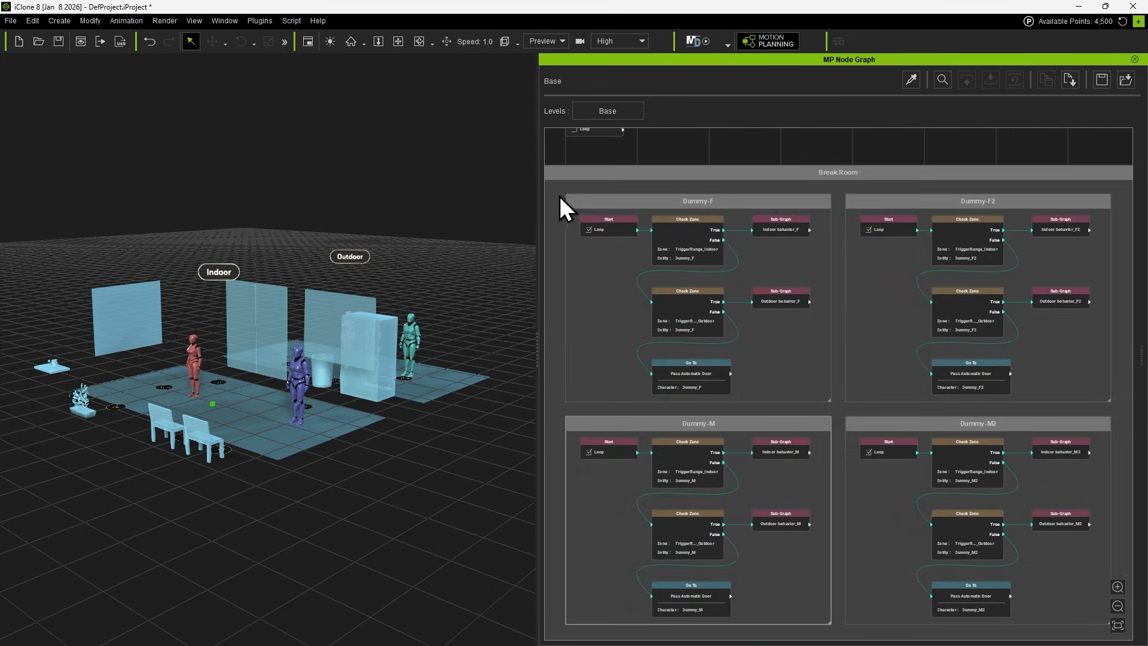
pyautogui.moveTo(579, 209); pyautogui.dragTo(838, 410)
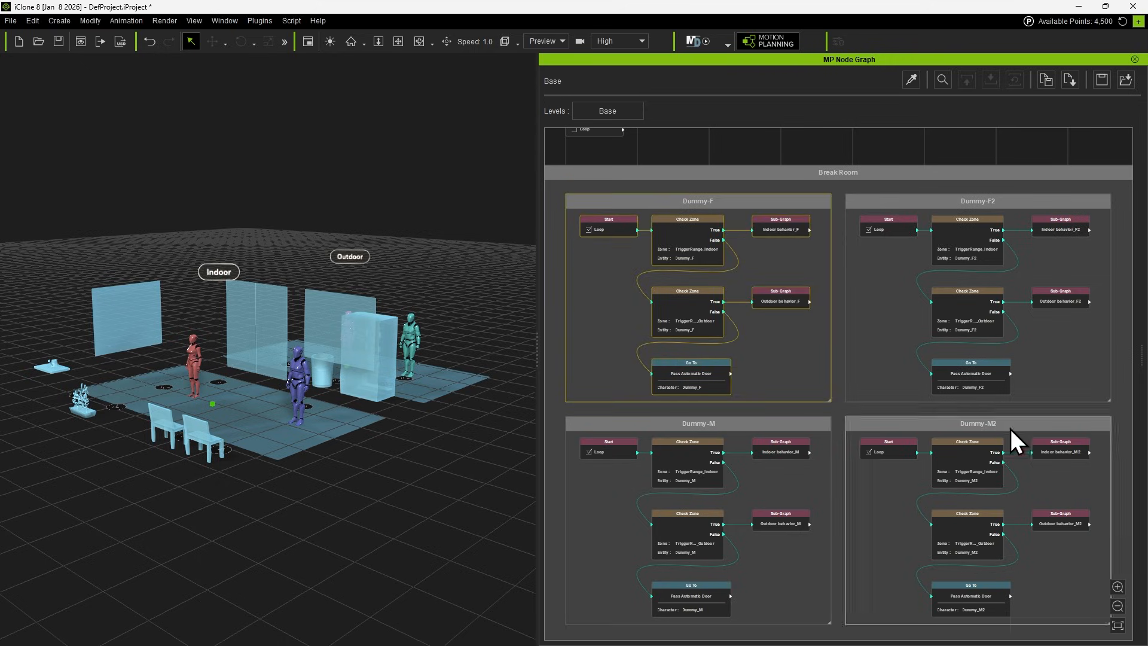
pyautogui.click(1118, 625)
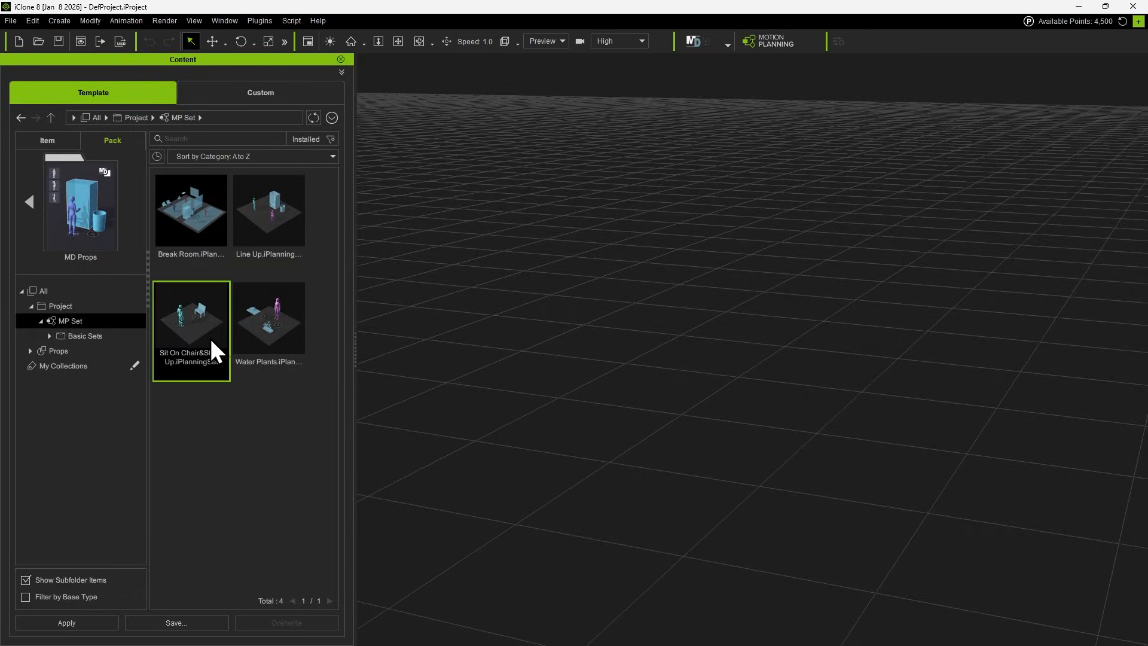
# Add the Sit On Chair&Stand Up planning set to the empty scene without randomizing its actor, and open its node graph.
pyautogui.moveTo(210, 336); pyautogui.dragTo(687, 429)
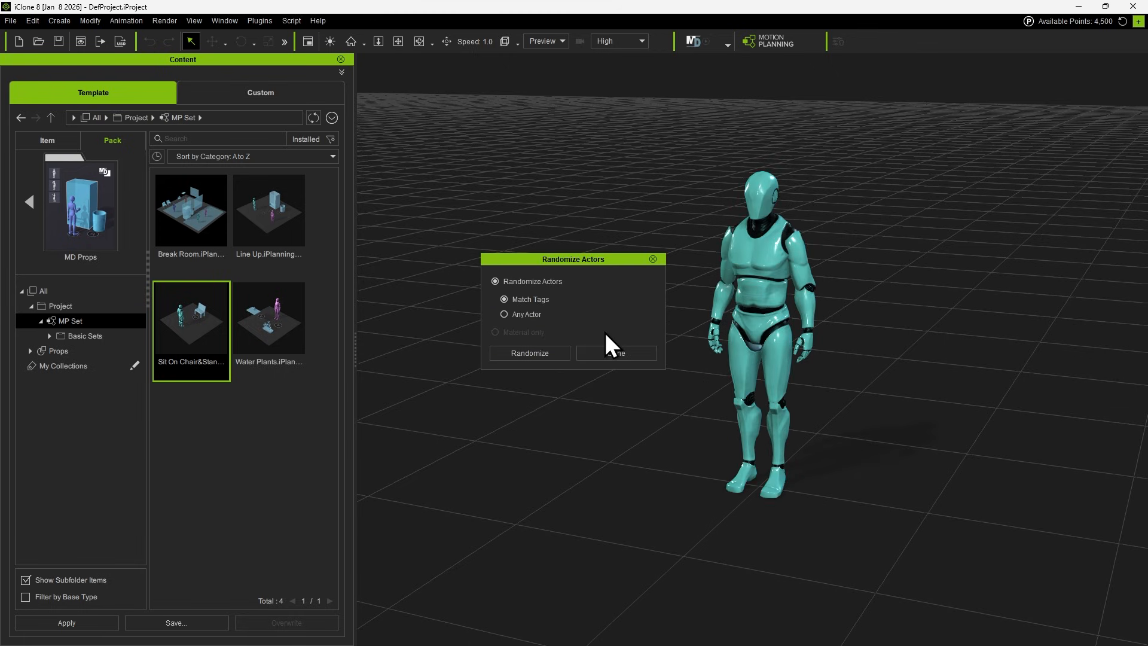
pyautogui.click(616, 353)
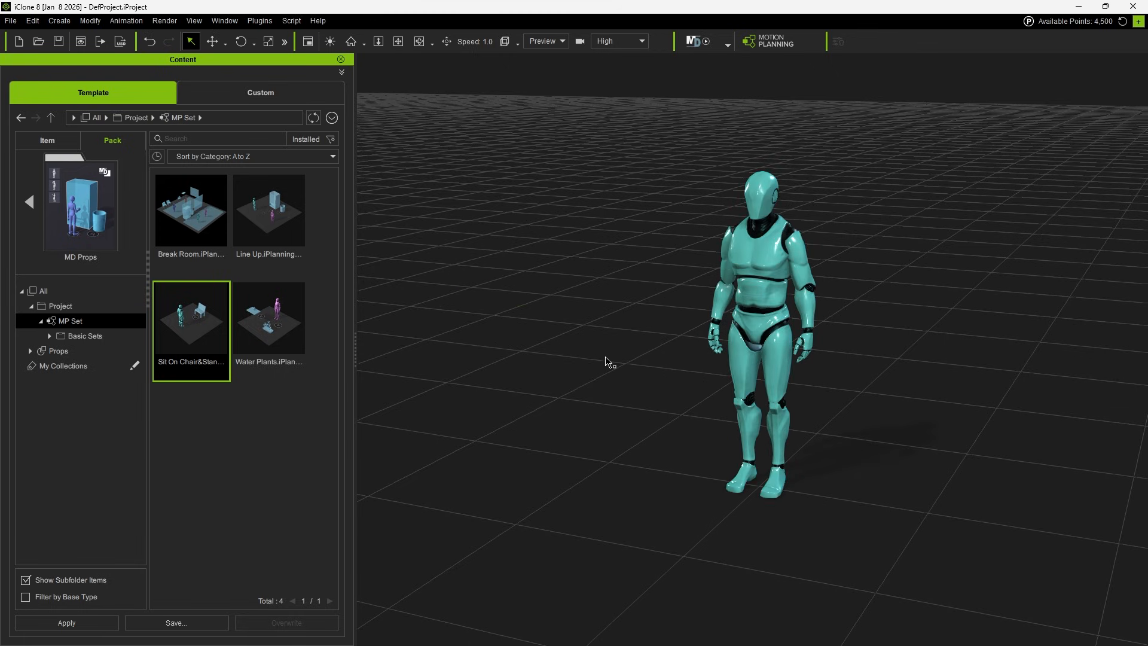
pyautogui.click(766, 42)
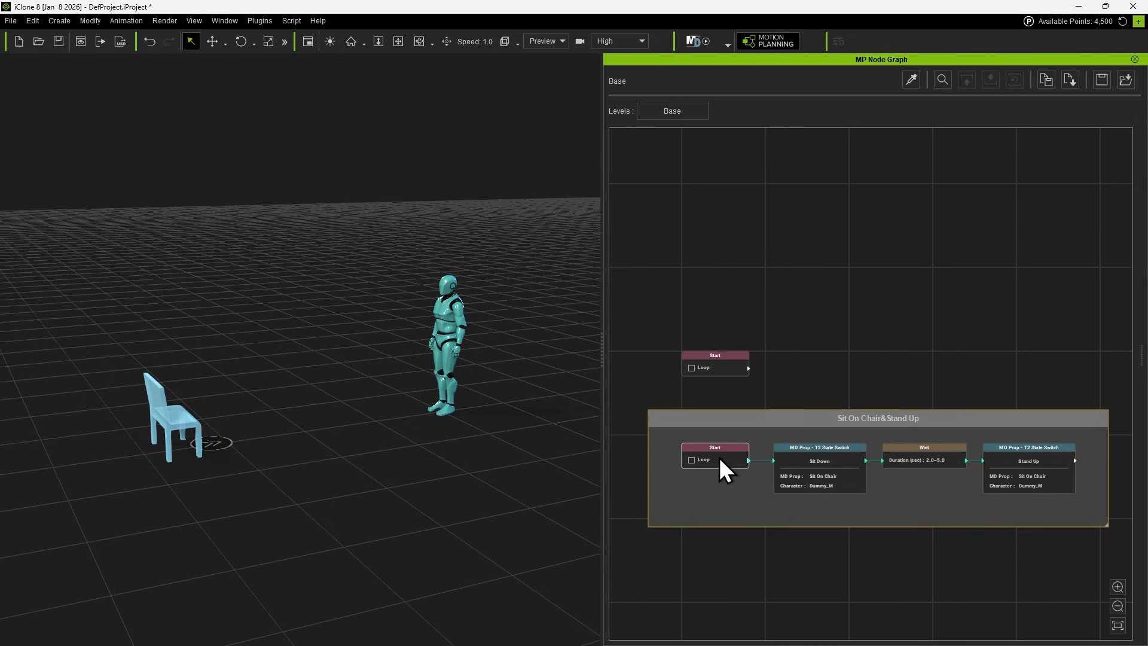
# Inspect the Start, Sit Down, Wait and Stand Up nodes of the Sit On Chair&Stand Up group, and run its Motion Director simulation.
pyautogui.scroll(4, 712, 457)
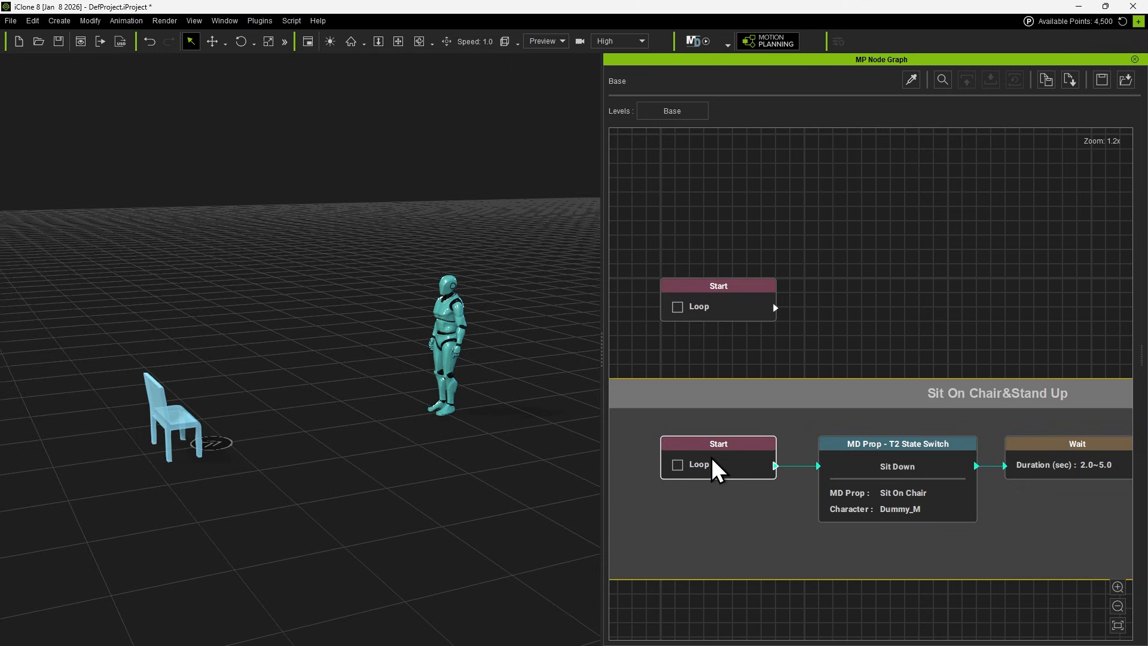
pyautogui.click(711, 459)
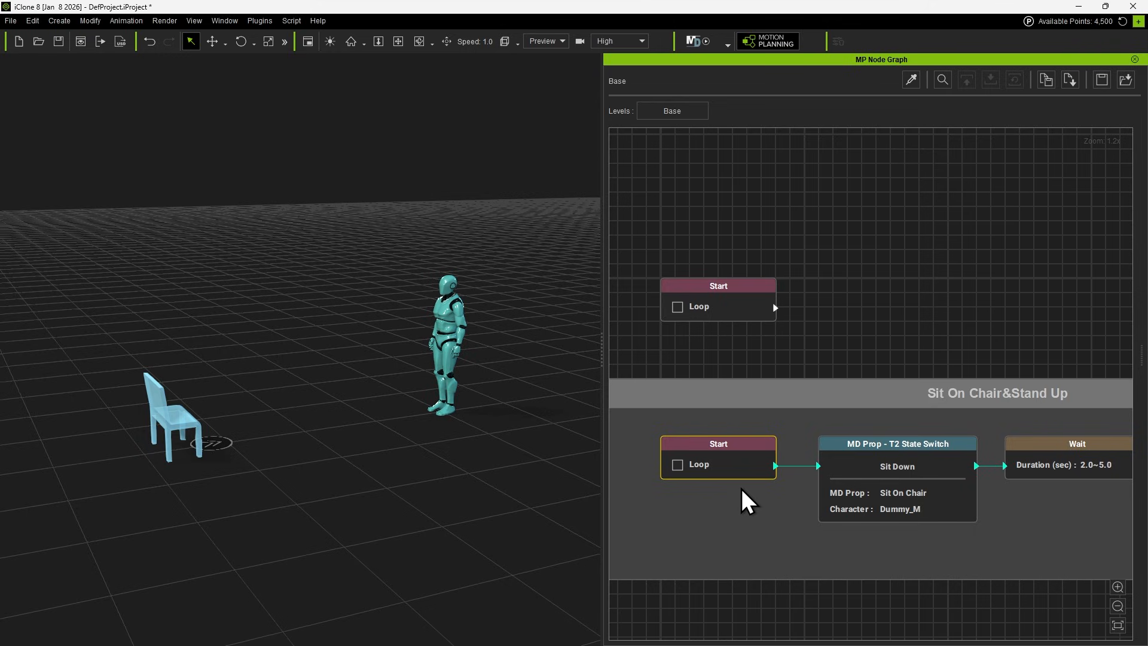
pyautogui.click(909, 477)
pyautogui.scroll(5, 909, 477)
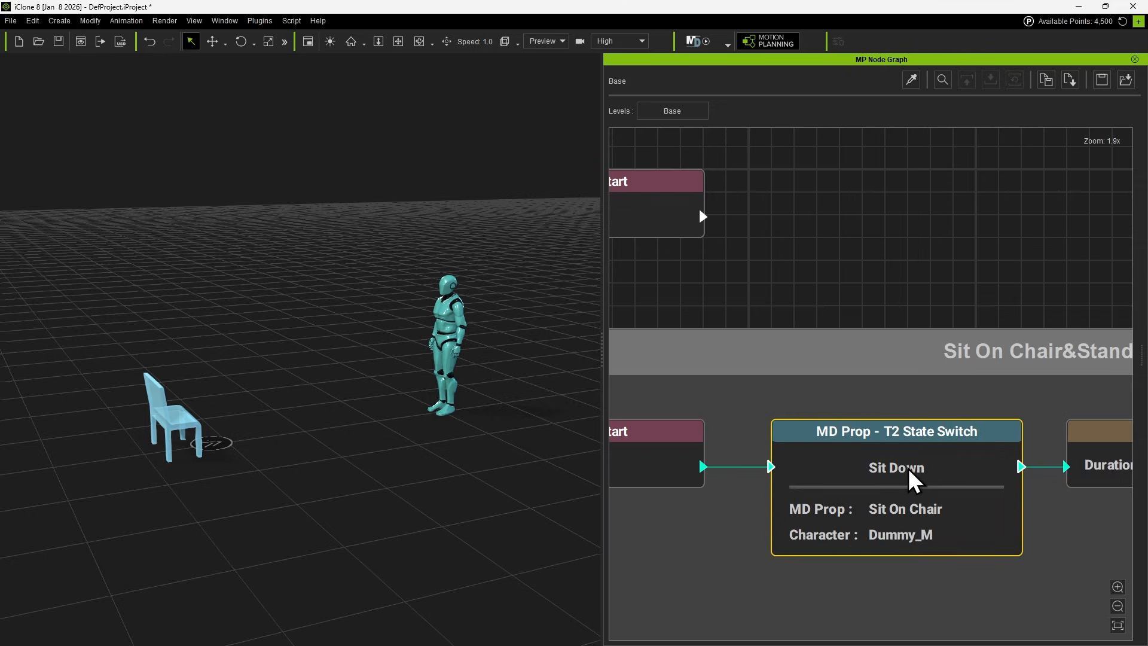
pyautogui.moveTo(1084, 527); pyautogui.dragTo(778, 523, button='middle')
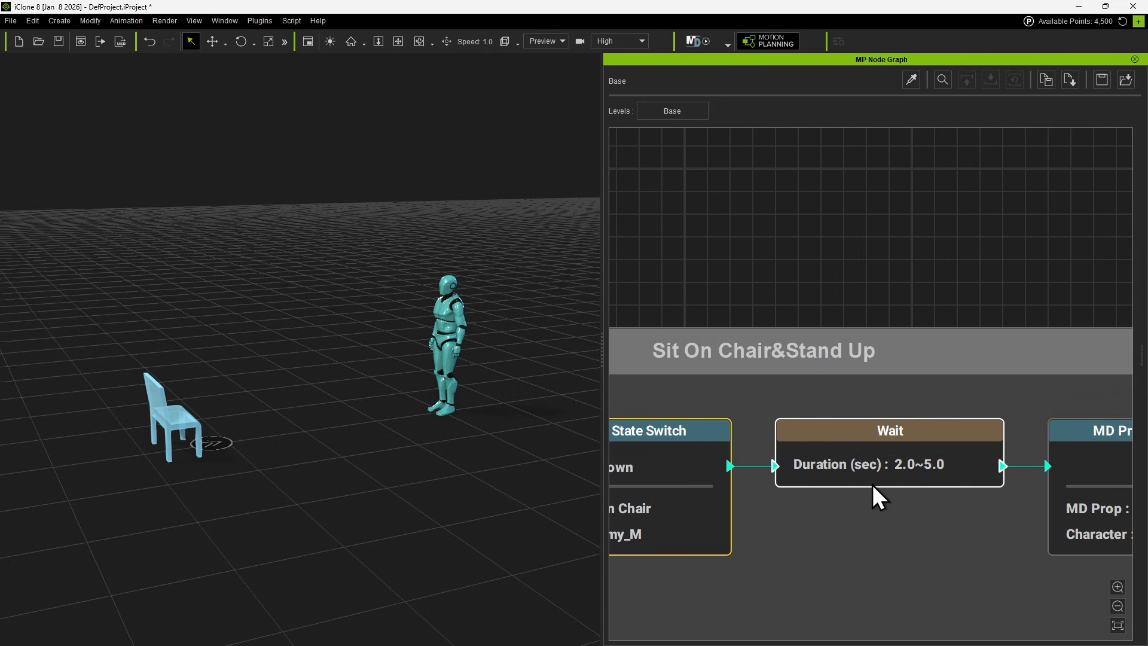
pyautogui.click(858, 478)
pyautogui.moveTo(1000, 580); pyautogui.dragTo(687, 572, button='middle')
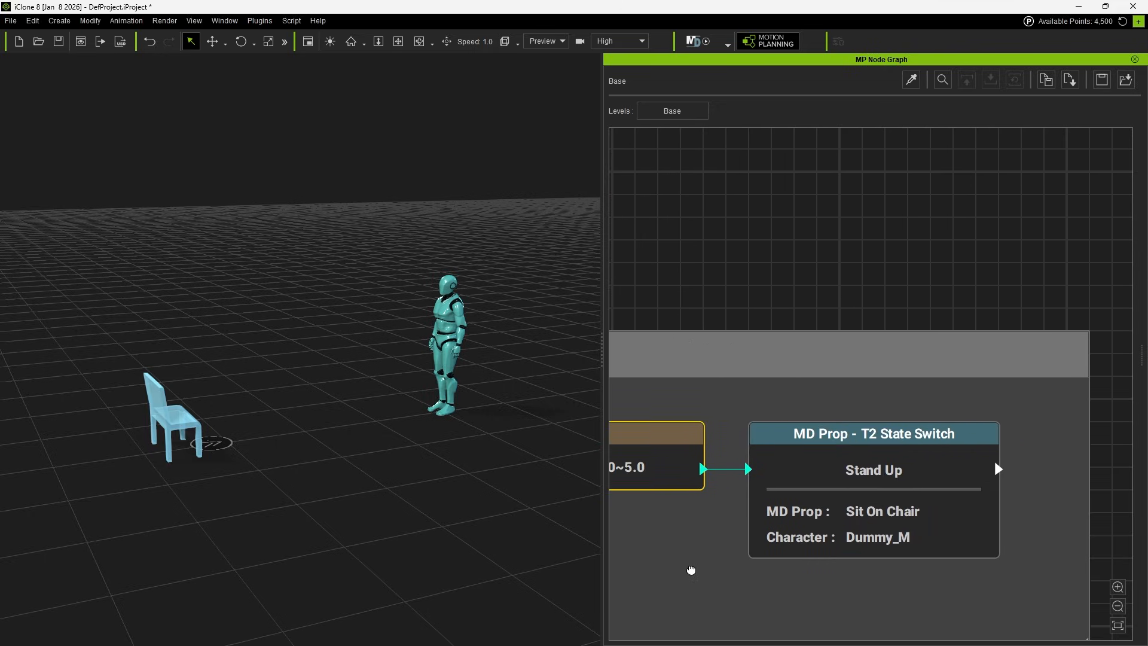
pyautogui.click(885, 542)
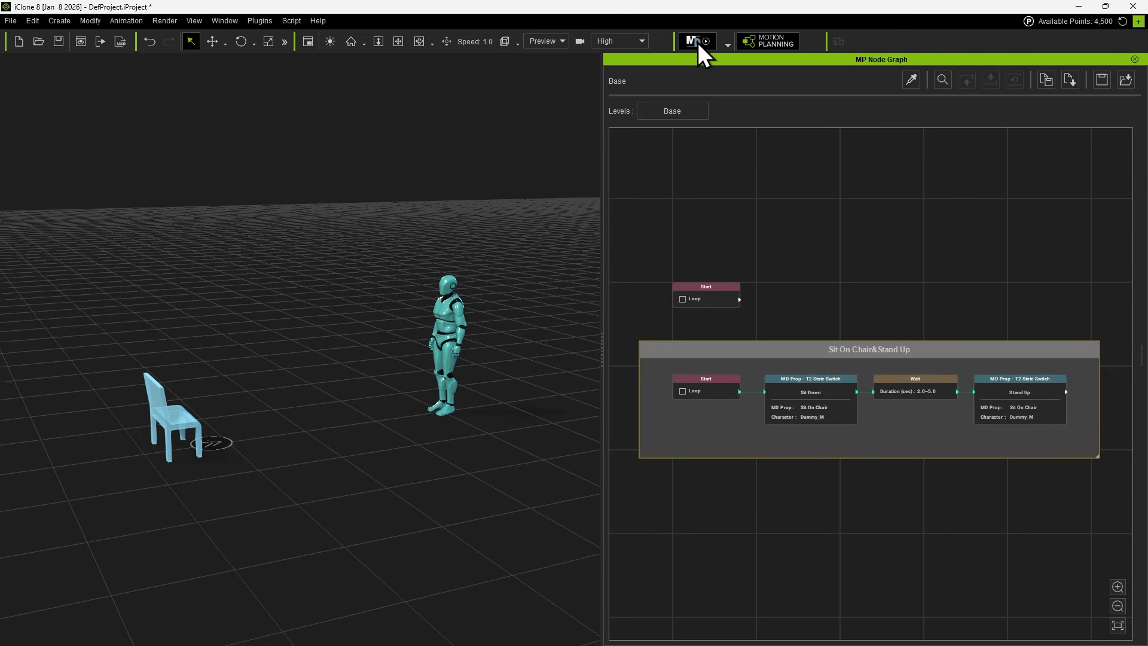
pyautogui.click(698, 42)
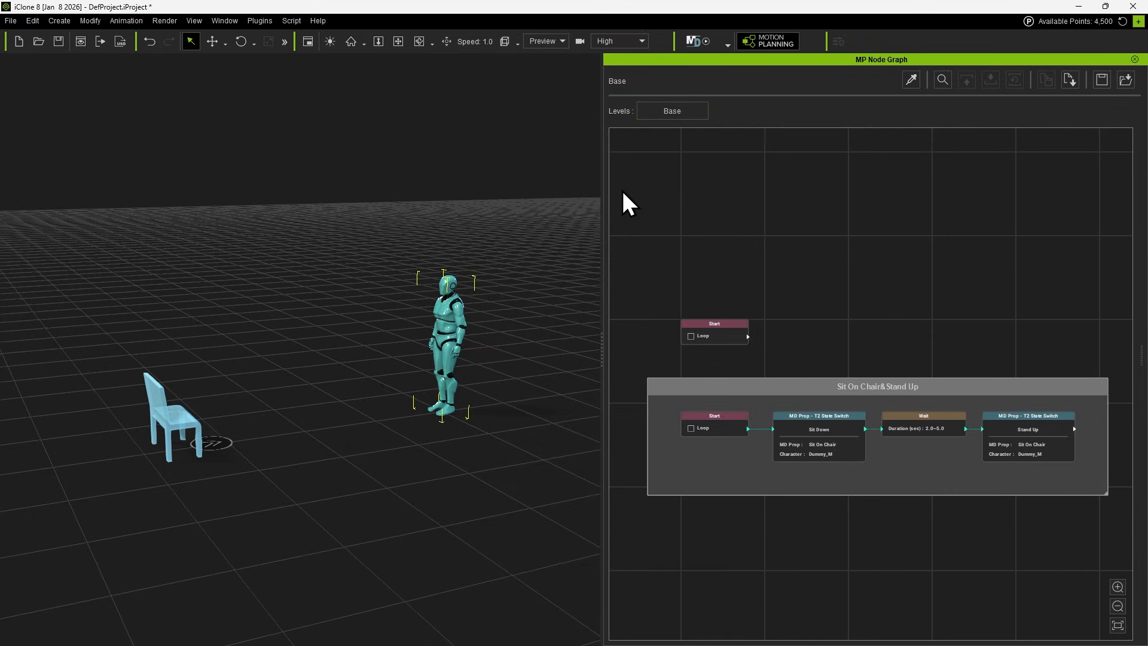
# Delete all nodes from the Base graph, including the standalone Start node and the entire Sit On Chair&Stand Up group.
pyautogui.moveTo(622, 189); pyautogui.dragTo(1044, 544)
pyautogui.moveTo(841, 516); pyautogui.dragTo(932, 515, button='middle')
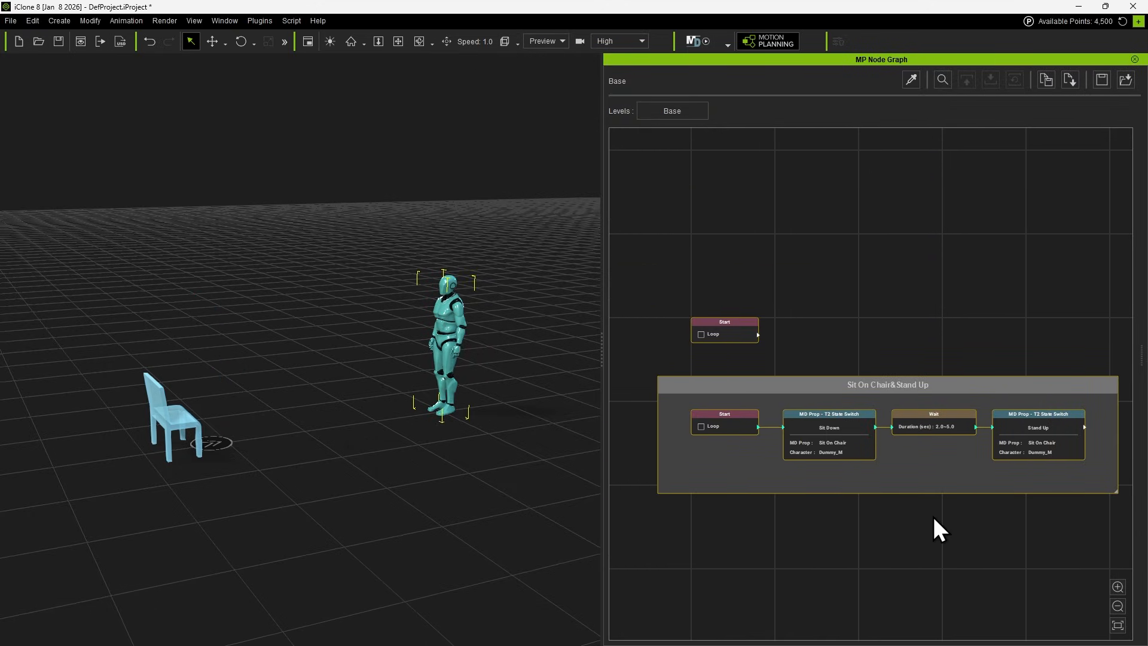
pyautogui.press('Delete')
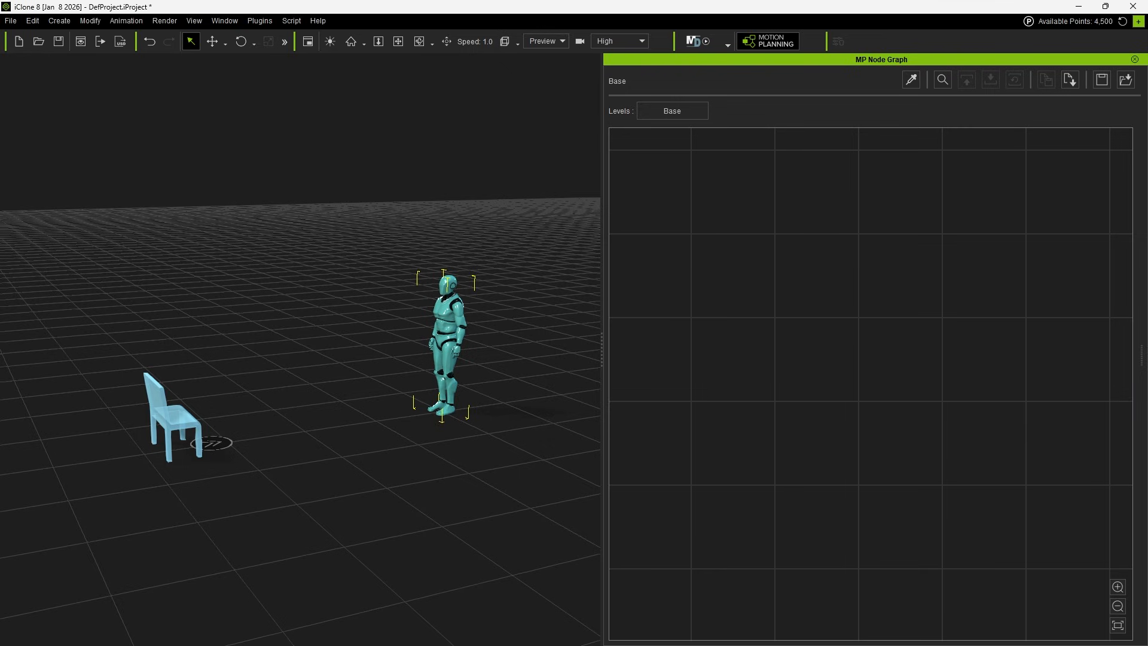
# Pick the chair mesh in the scene to add a Prop node to the Base graph.
pyautogui.keyDown('alt'); pyautogui.moveTo(367, 392); pyautogui.dragTo(136, 332); pyautogui.keyUp('alt')
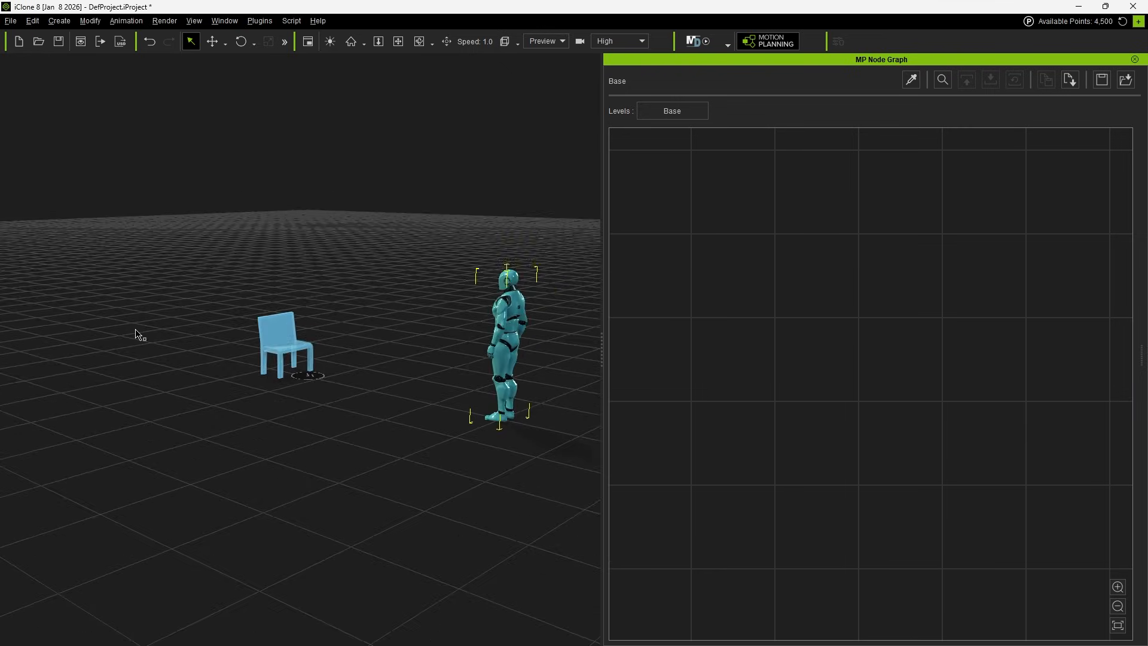
pyautogui.keyDown('alt'); pyautogui.moveTo(136, 332); pyautogui.dragTo(514, 559, button='right'); pyautogui.keyUp('alt')
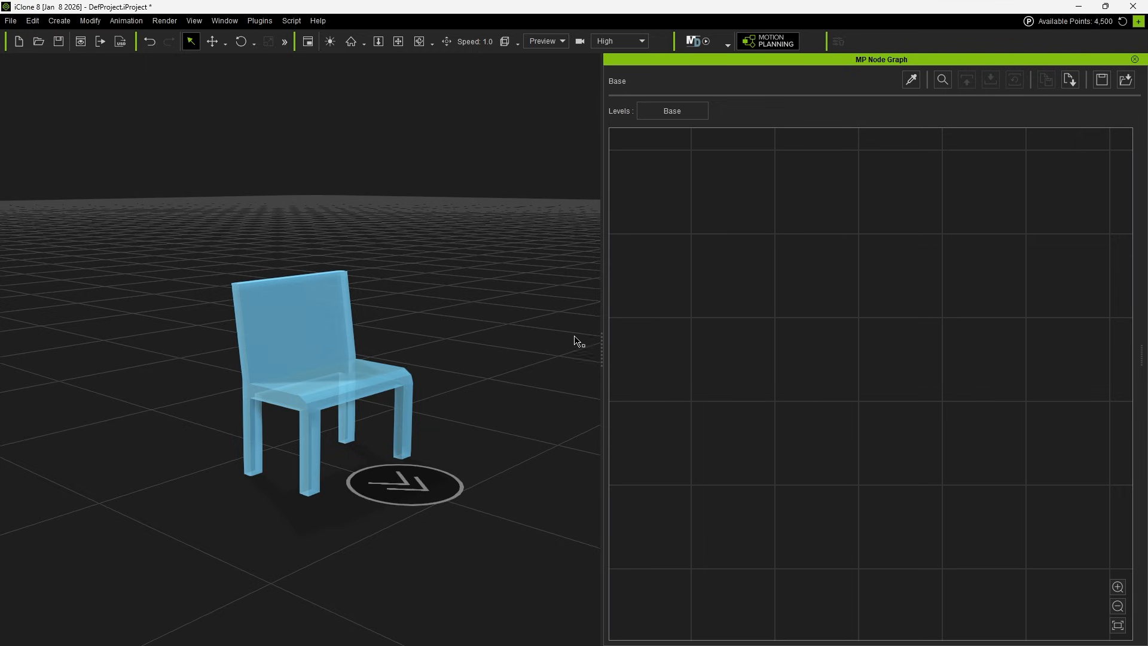
pyautogui.click(910, 80)
pyautogui.click(326, 393)
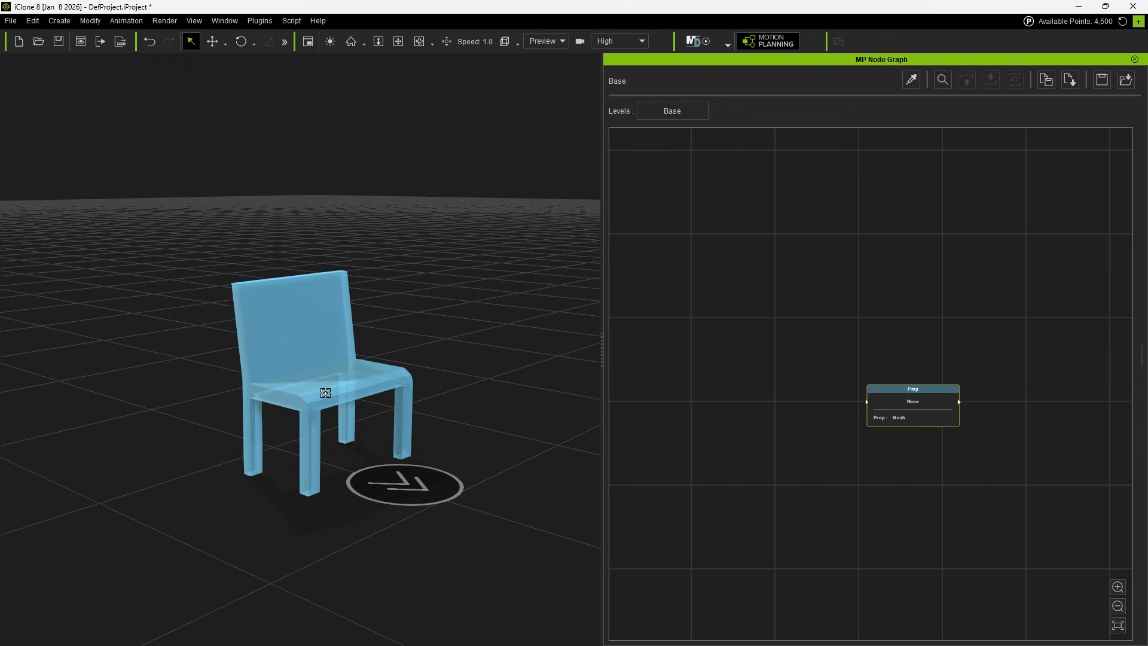
pyautogui.scroll(5, 936, 419)
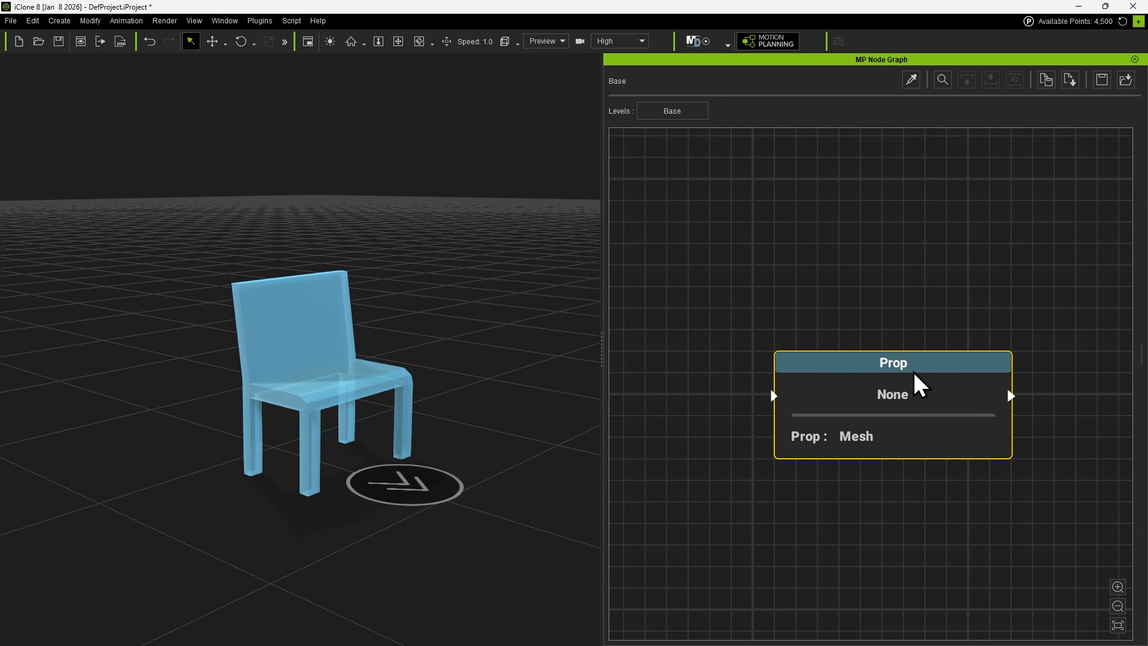
# Pick the floor marker in front of the chair to add an MD Prop - T2 State Switch node for Sit On Chair, linked to the Prop node.
pyautogui.click(912, 84)
pyautogui.click(416, 486)
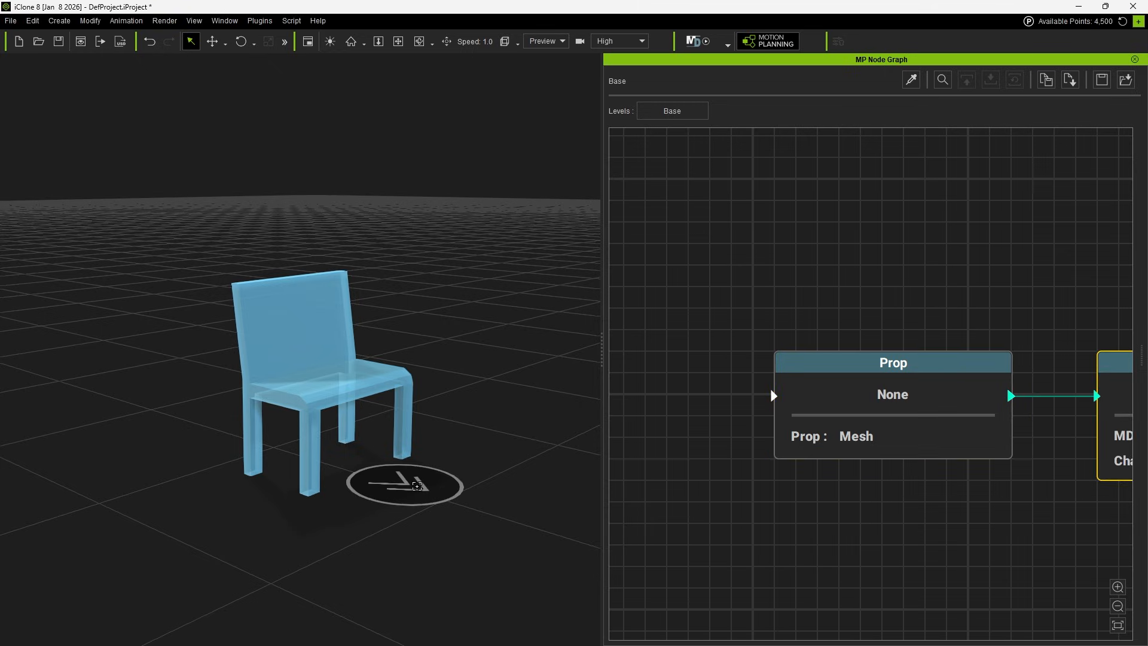
pyautogui.moveTo(1002, 533); pyautogui.dragTo(722, 498, button='middle')
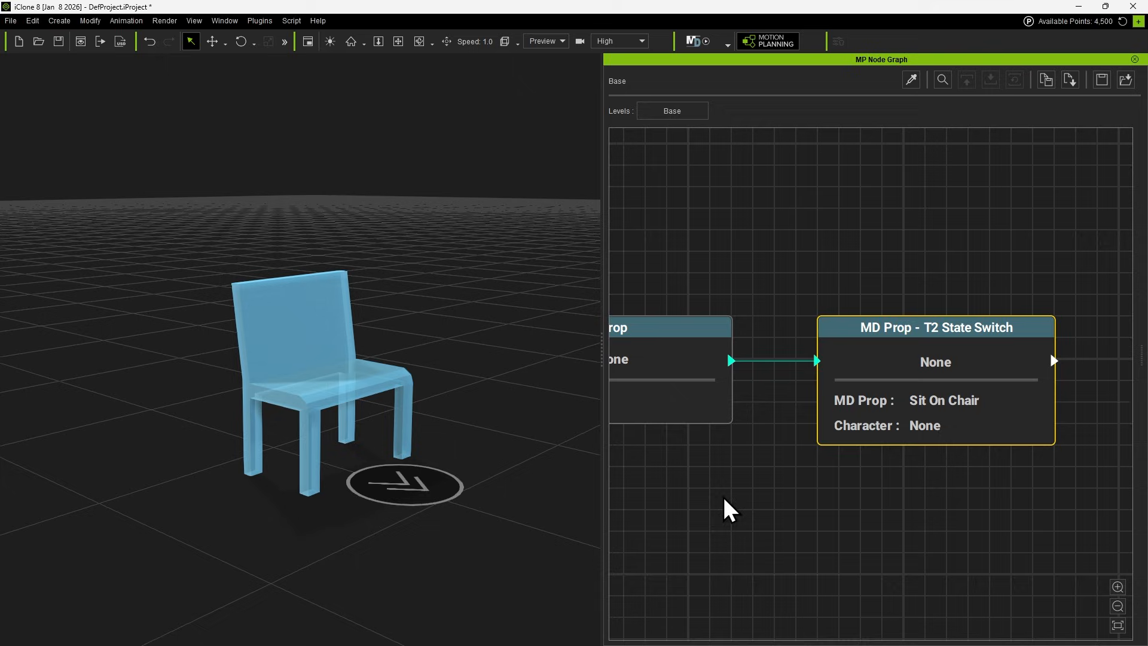
pyautogui.scroll(-1, 844, 446)
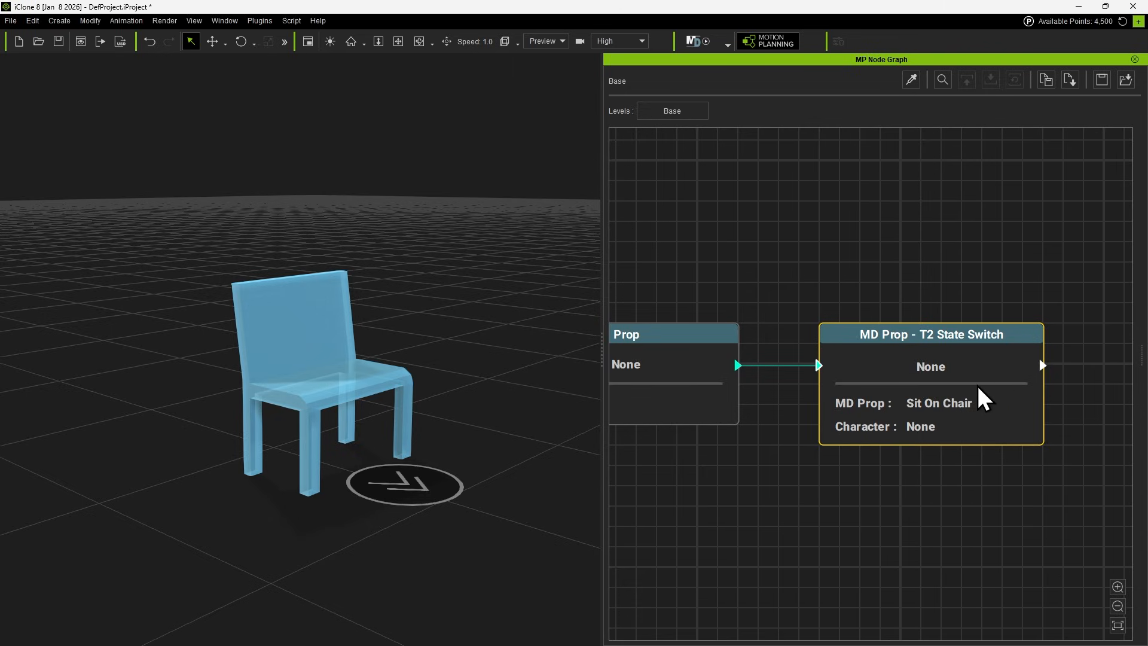
pyautogui.moveTo(818, 499); pyautogui.dragTo(929, 530, button='middle')
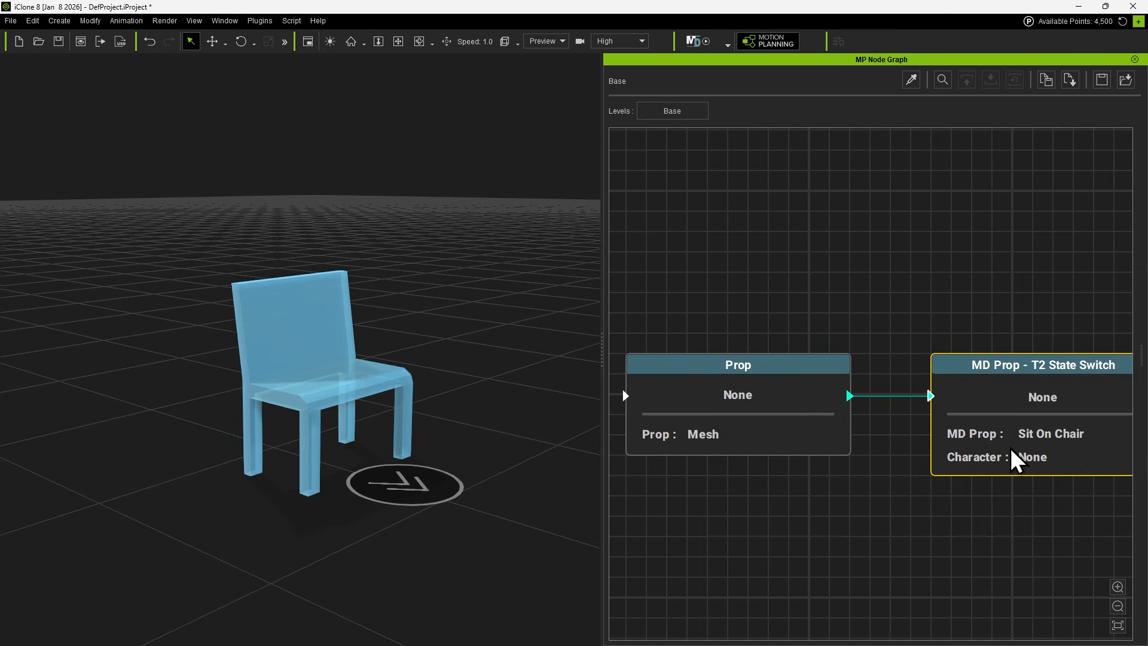
# Remove the link between the Prop node and the MD Prop - T2 State Switch node.
pyautogui.moveTo(1015, 460)
pyautogui.mouseDown()
pyautogui.moveTo(1007, 608)
pyautogui.moveTo(992, 353)
pyautogui.moveTo(1007, 500)
pyautogui.moveTo(1008, 427)
pyautogui.moveTo(1010, 468)
pyautogui.mouseUp()
pyautogui.moveTo(879, 344); pyautogui.dragTo(909, 443)
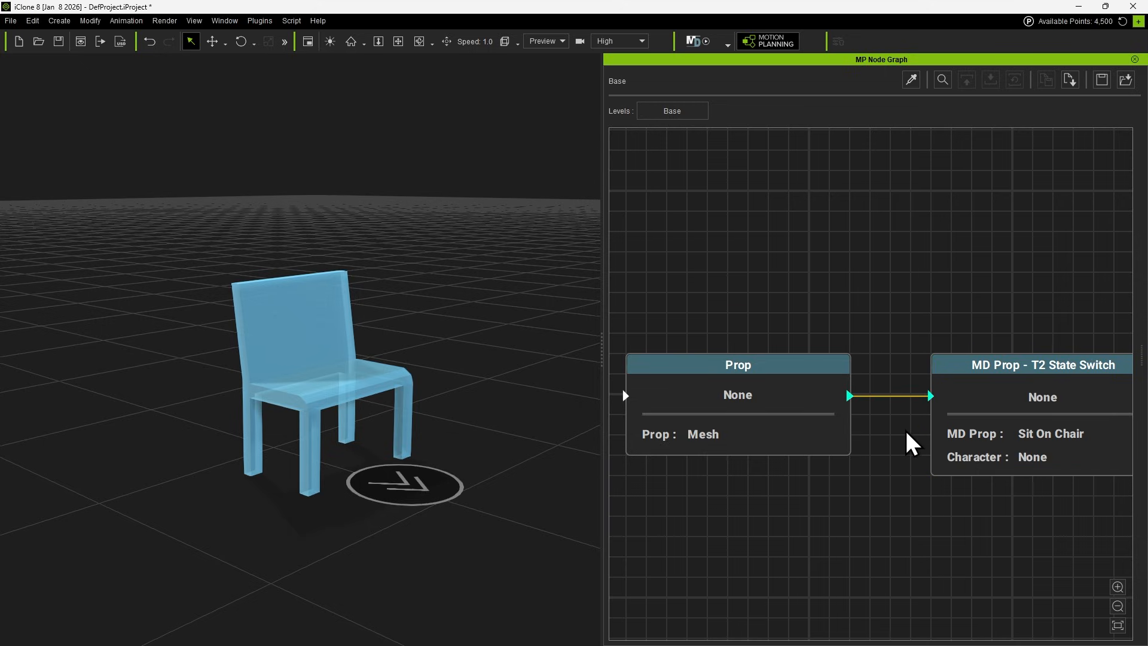
pyautogui.press('Delete')
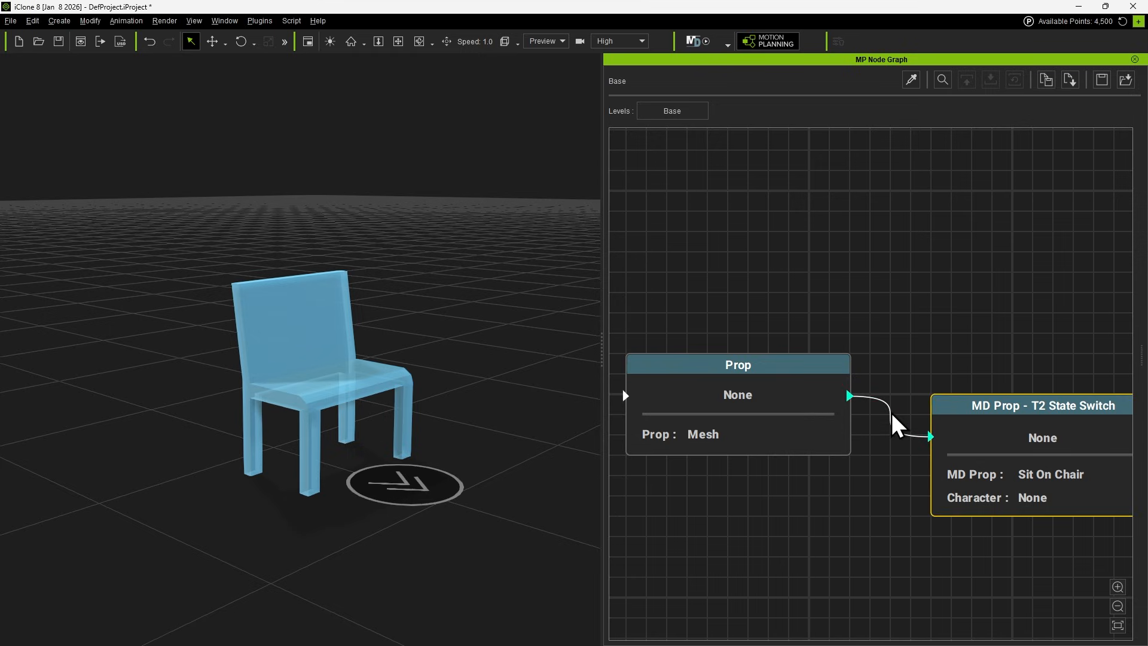
pyautogui.keyDown('alt'); pyautogui.click(889, 417); pyautogui.keyUp('alt')
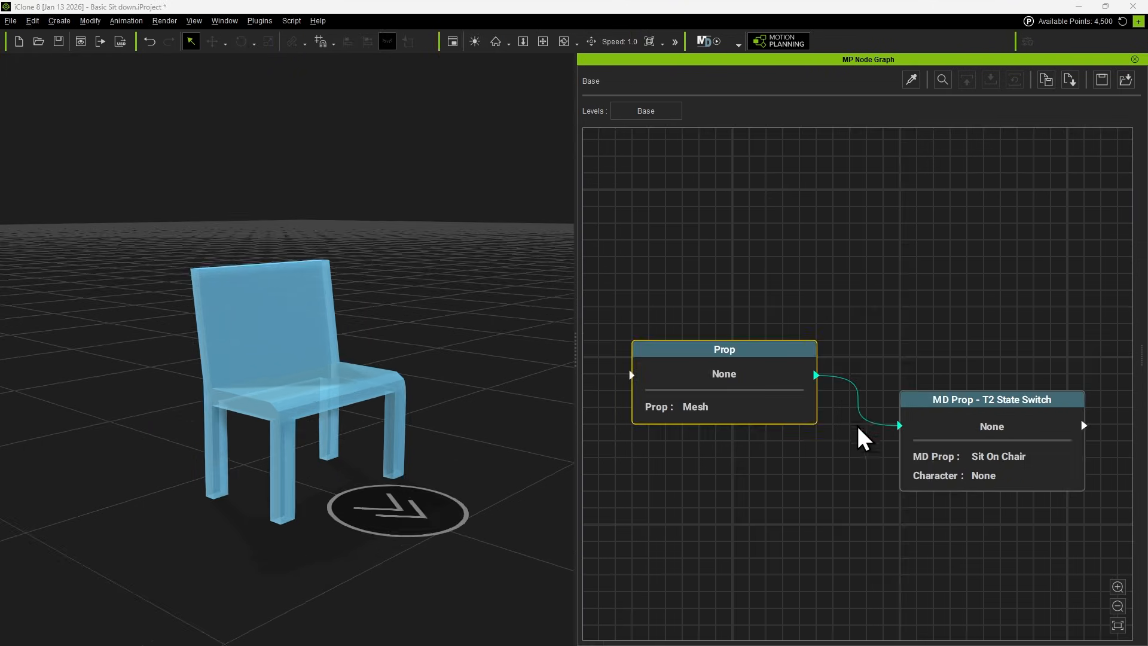
# Insert a joint in the link between the Prop and T2 State Switch nodes, detach its output, and reposition the joint.
pyautogui.moveTo(859, 405); pyautogui.dragTo(861, 485)
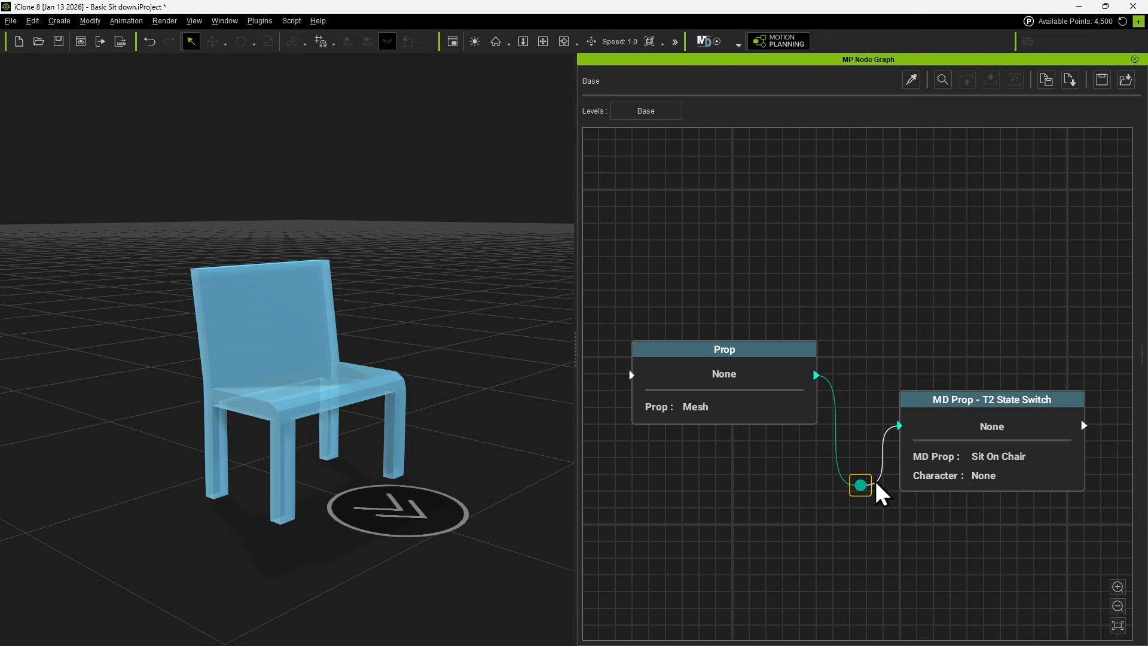
pyautogui.click(886, 503)
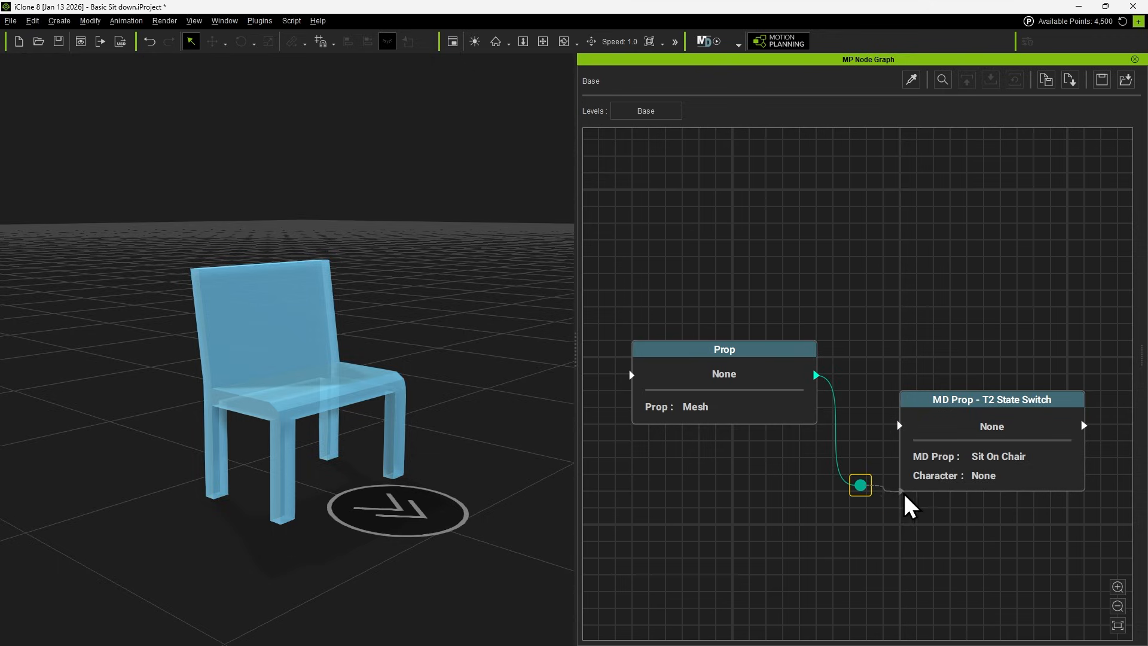
pyautogui.click(863, 484)
pyautogui.moveTo(861, 484); pyautogui.dragTo(864, 344)
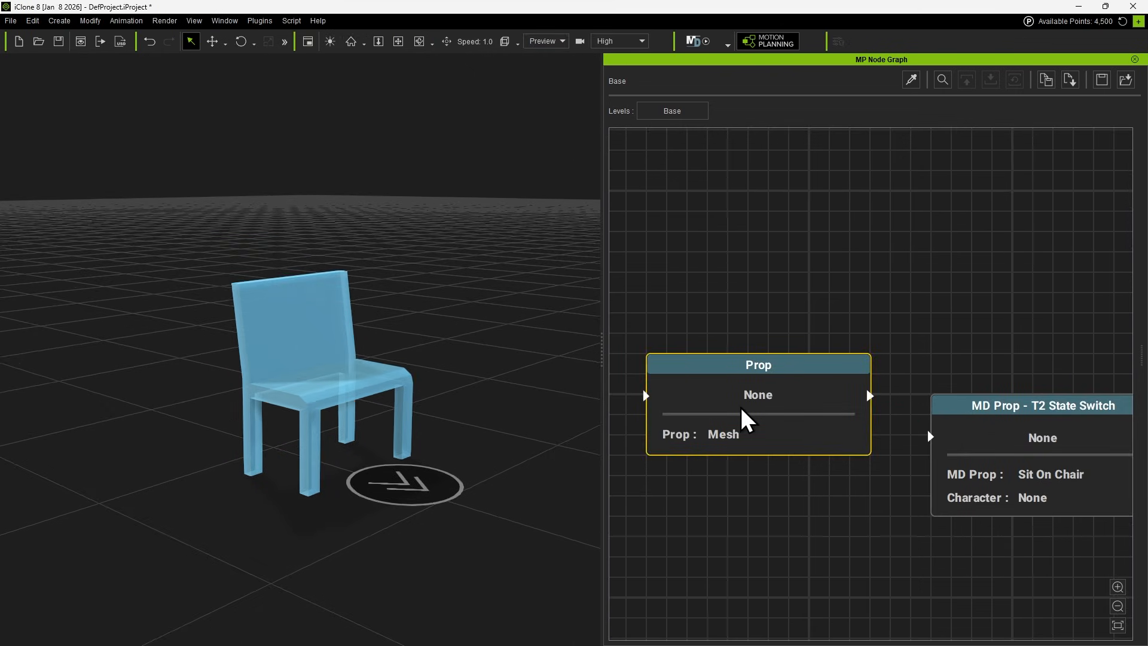
# Delete the Prop node and move the MD Prop - T2 State Switch node to the middle of the graph.
pyautogui.press('Delete')
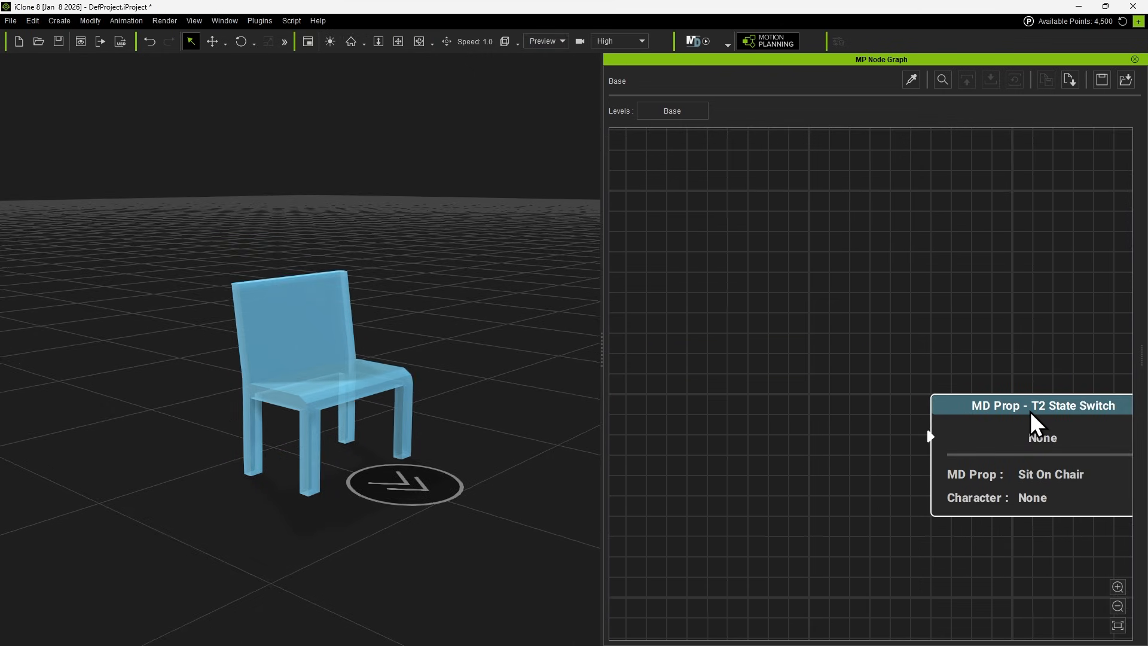
pyautogui.moveTo(1026, 421); pyautogui.dragTo(811, 374)
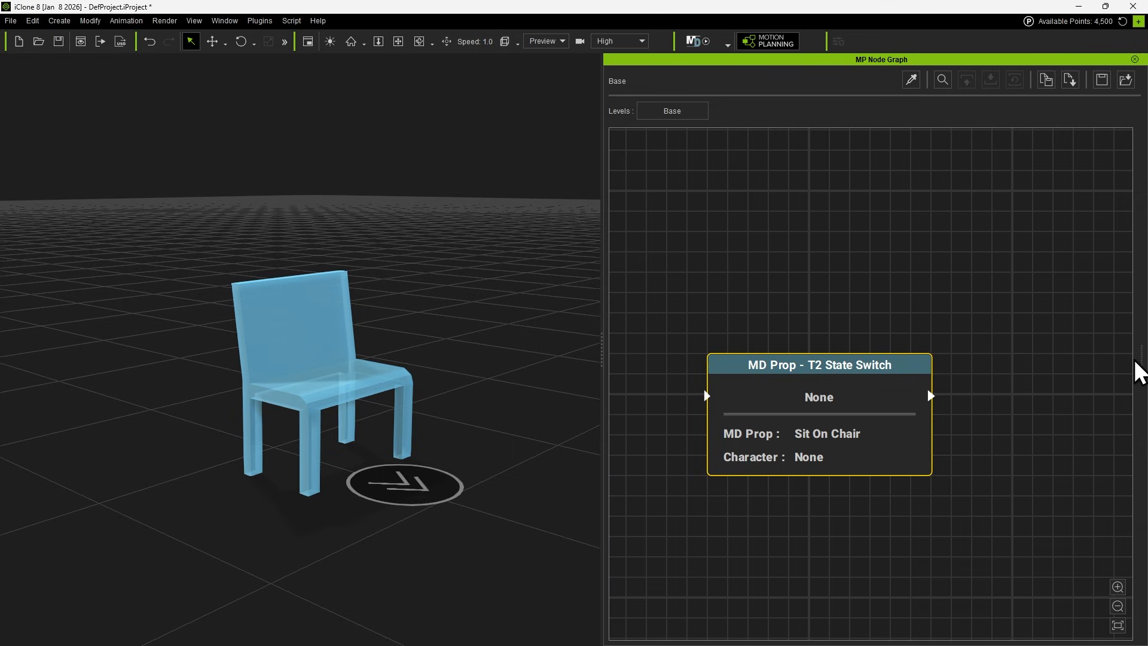
# Show the T2 State Switch node's attributes, assign Dummy_M as its character, and keep Sit On Chair as MD Prop and Sit Down as motion.
pyautogui.moveTo(1136, 361); pyautogui.dragTo(930, 363)
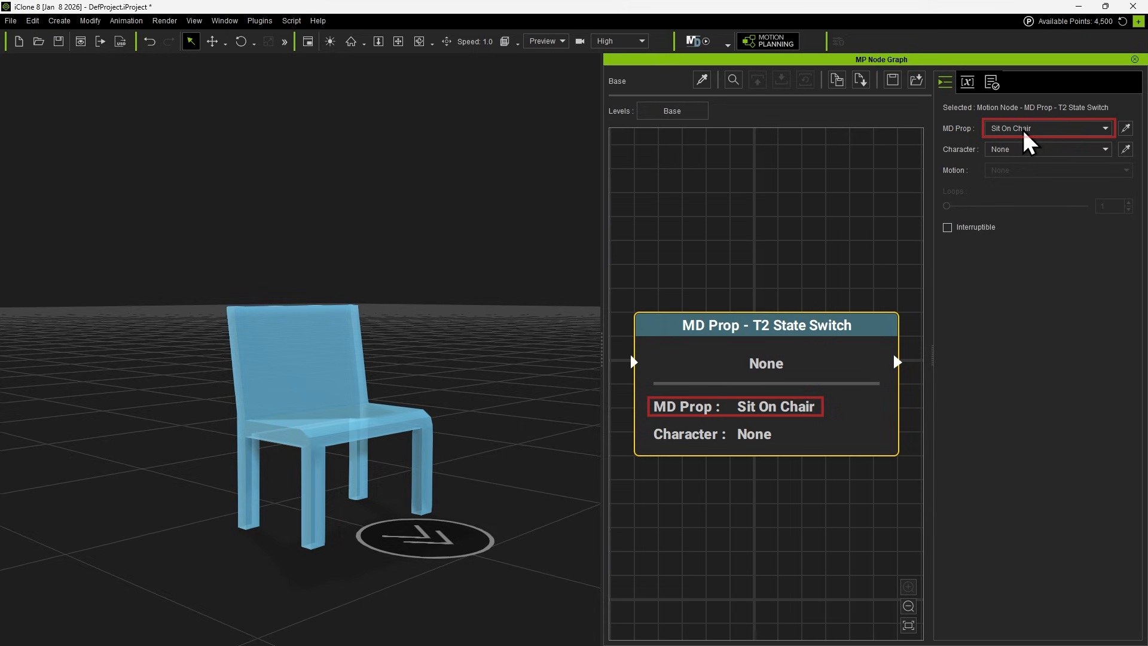
pyautogui.click(1061, 129)
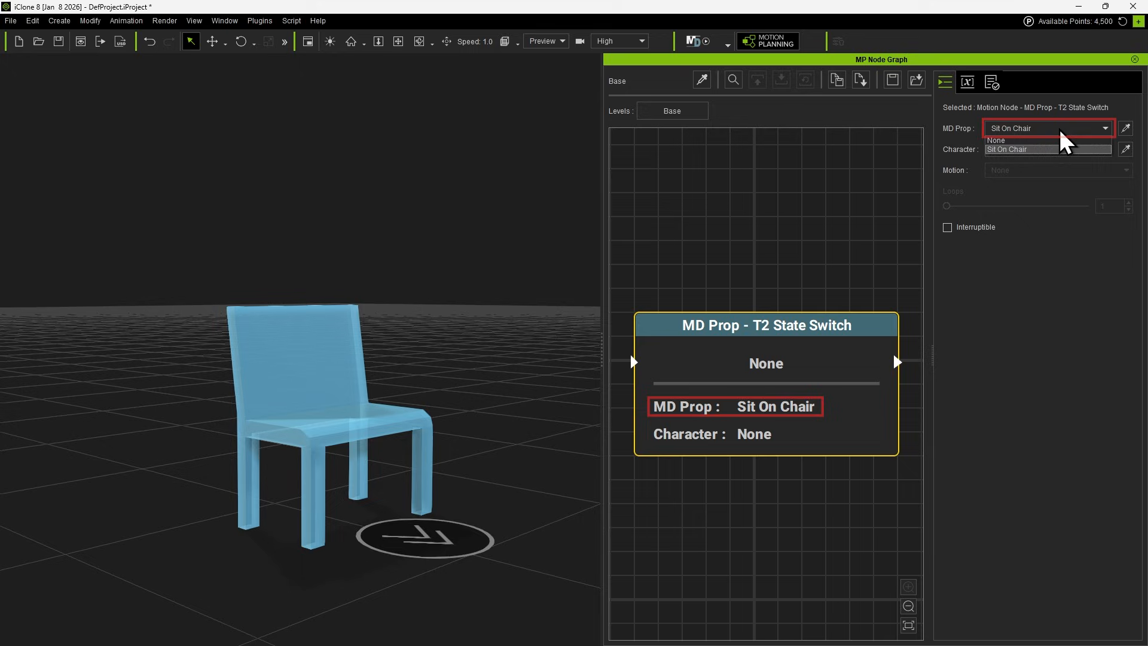
pyautogui.click(1062, 131)
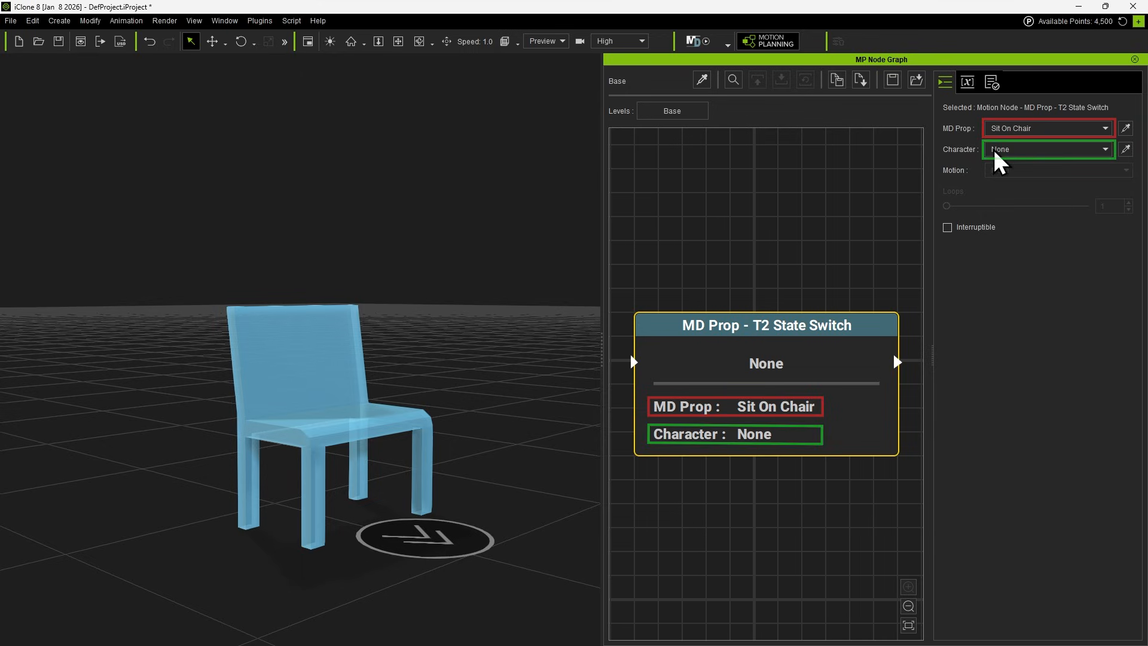
pyautogui.click(1074, 151)
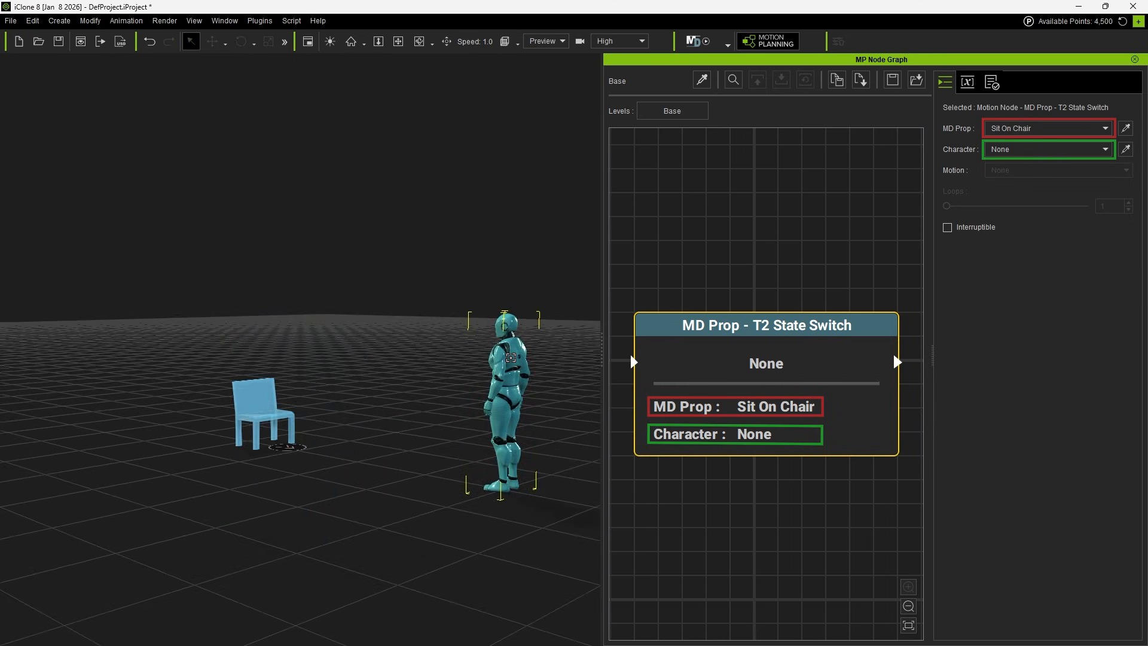
pyautogui.click(511, 357)
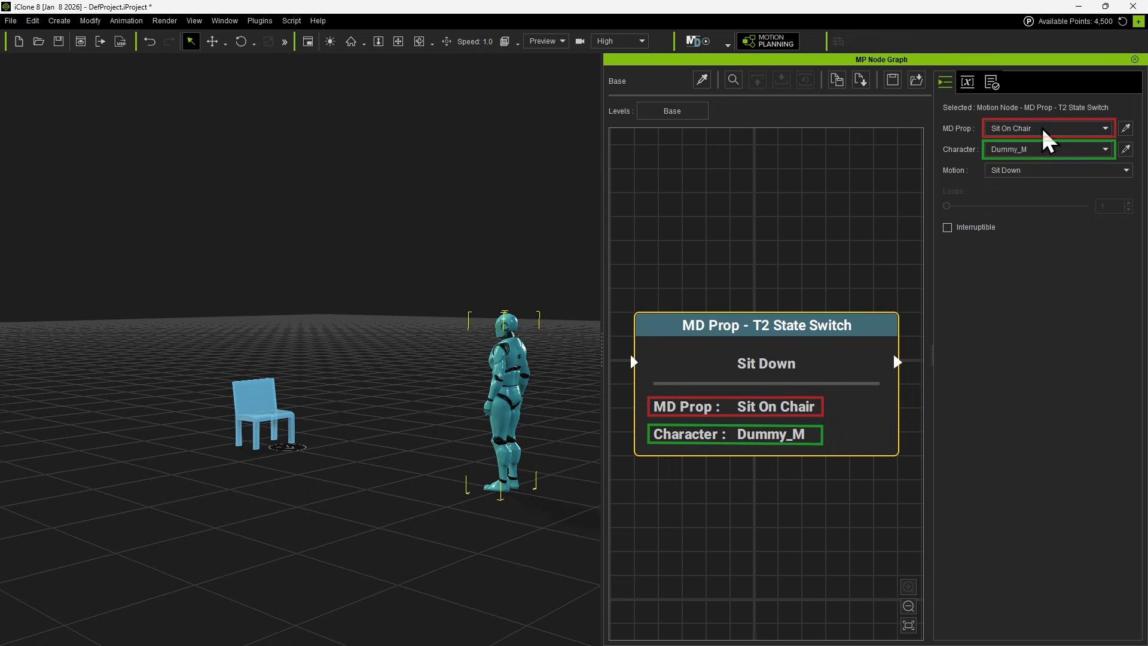
pyautogui.click(1021, 171)
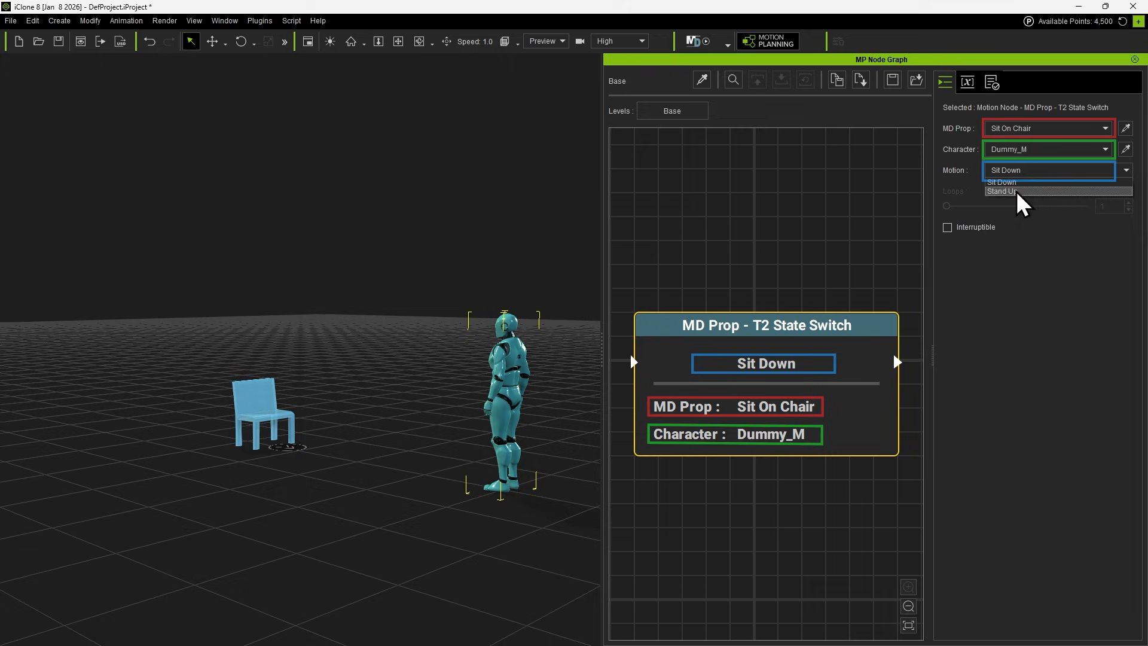
pyautogui.click(1003, 326)
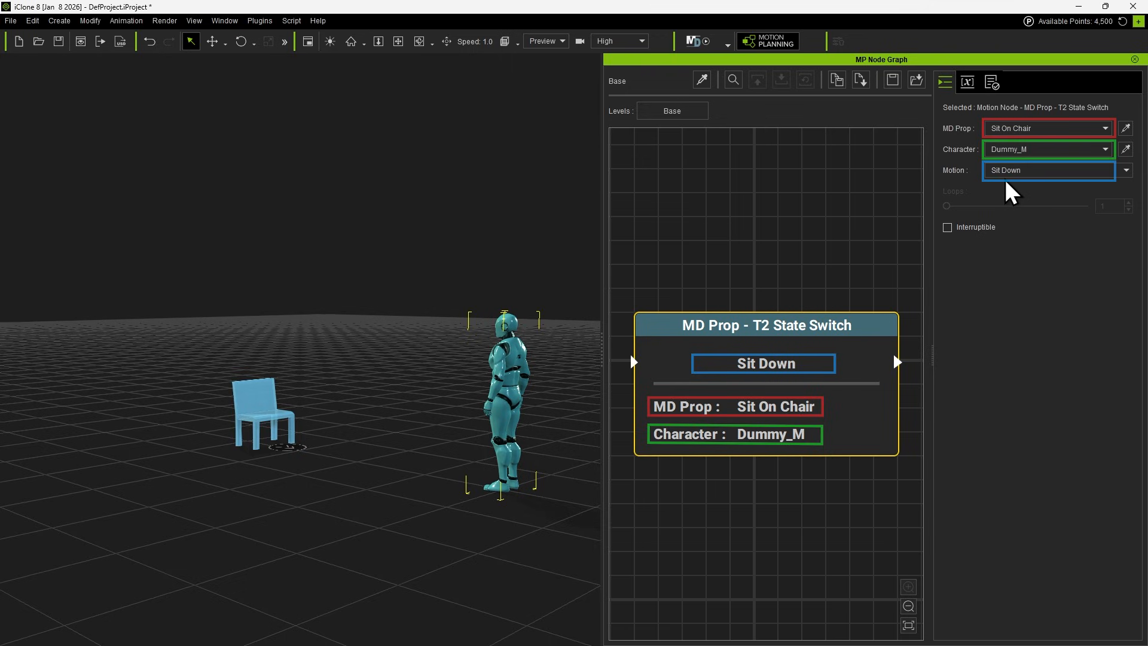
# Add a Start node linked to the Sit Down node's input, and run the Motion Director simulation.
pyautogui.scroll(-2, 654, 411)
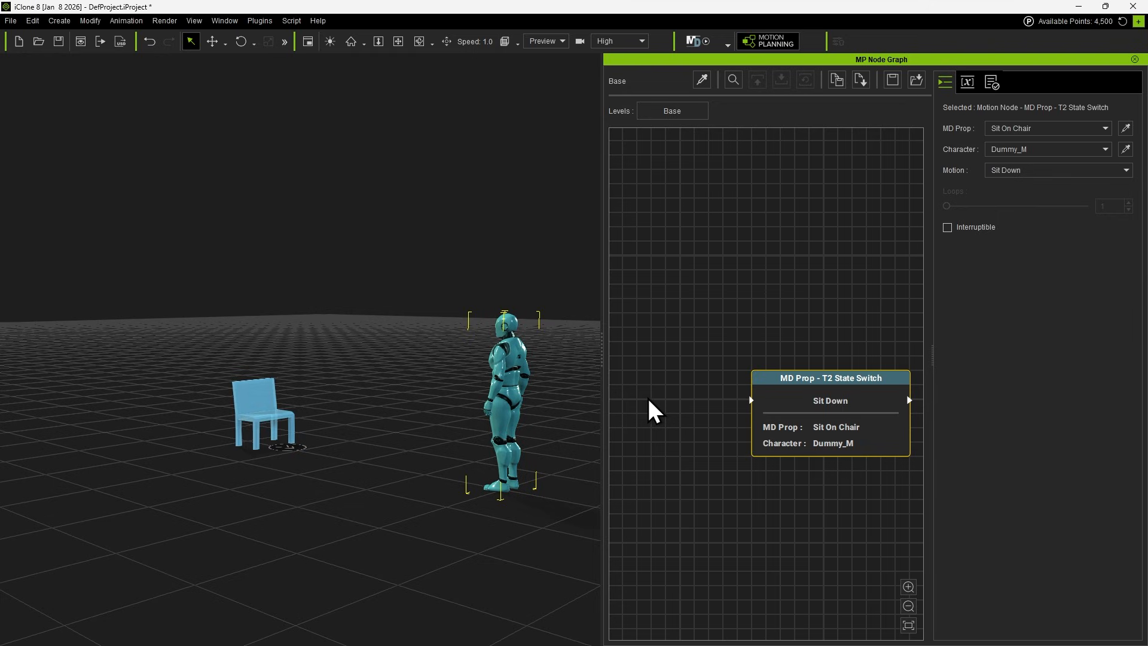
pyautogui.rightClick(627, 381)
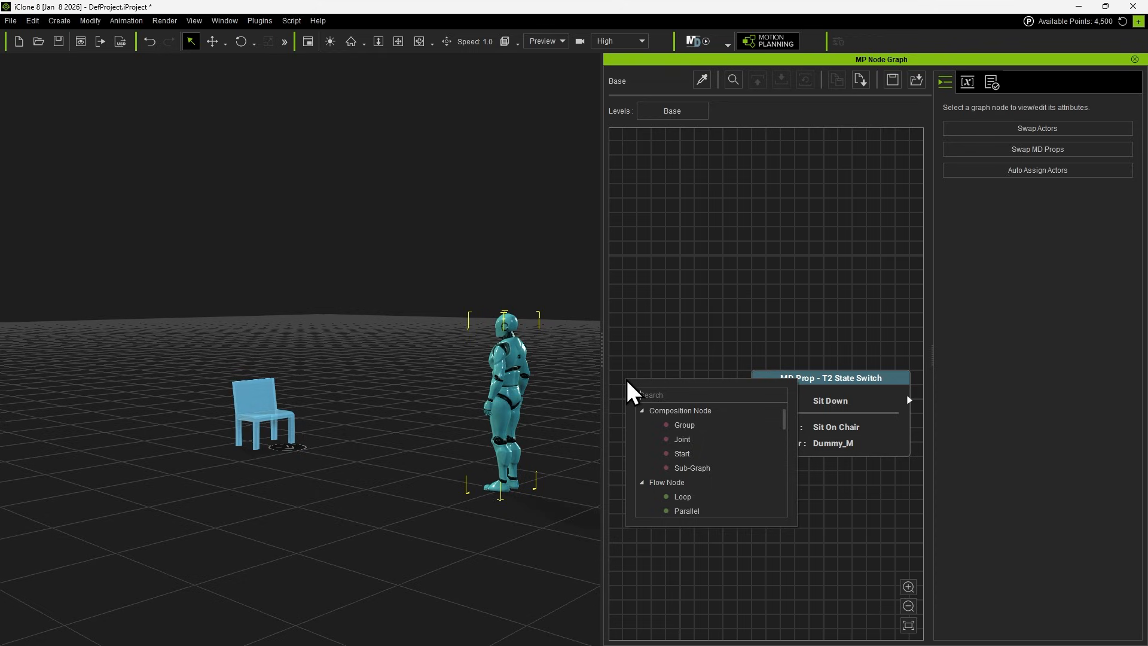
pyautogui.write('start')
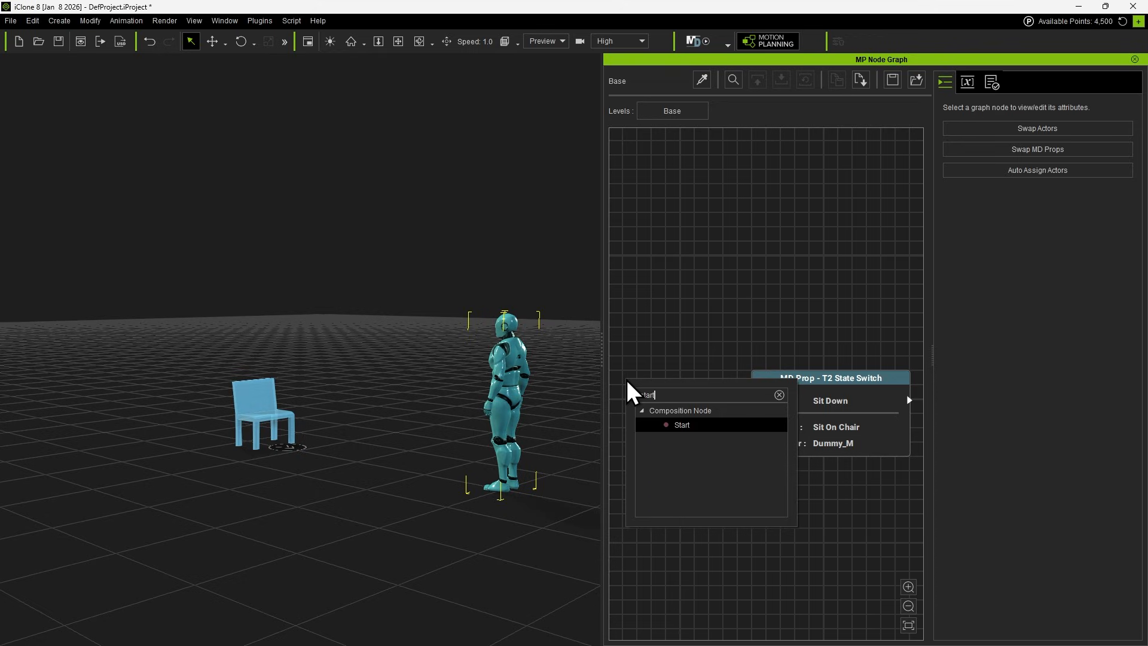
pyautogui.click(712, 425)
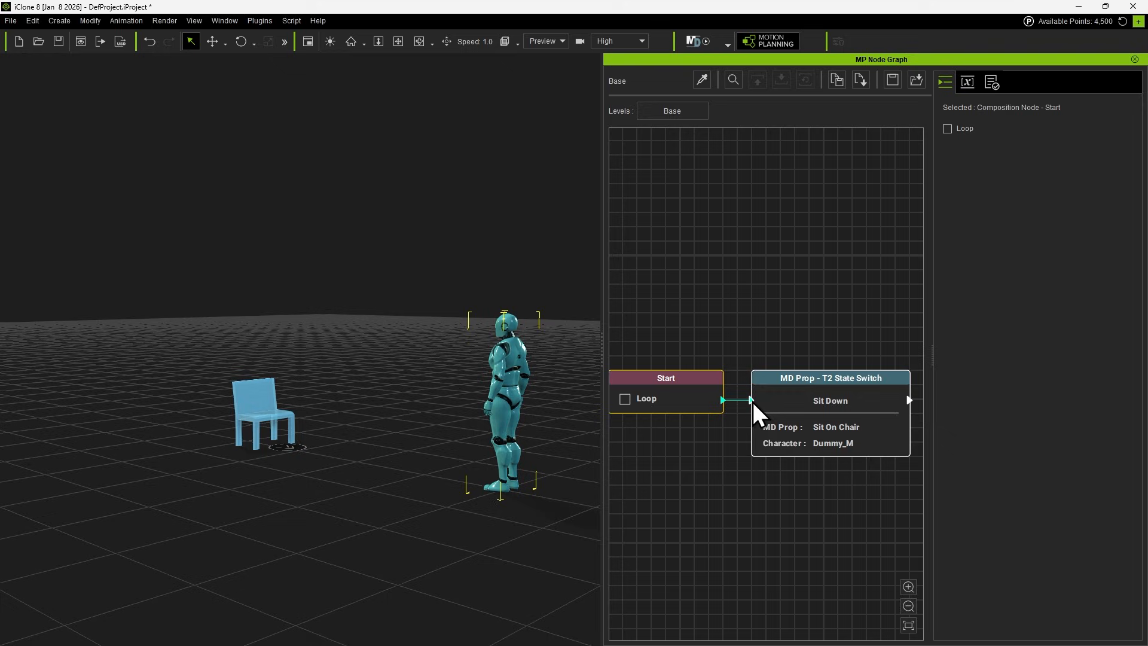
pyautogui.scroll(-2, 807, 508)
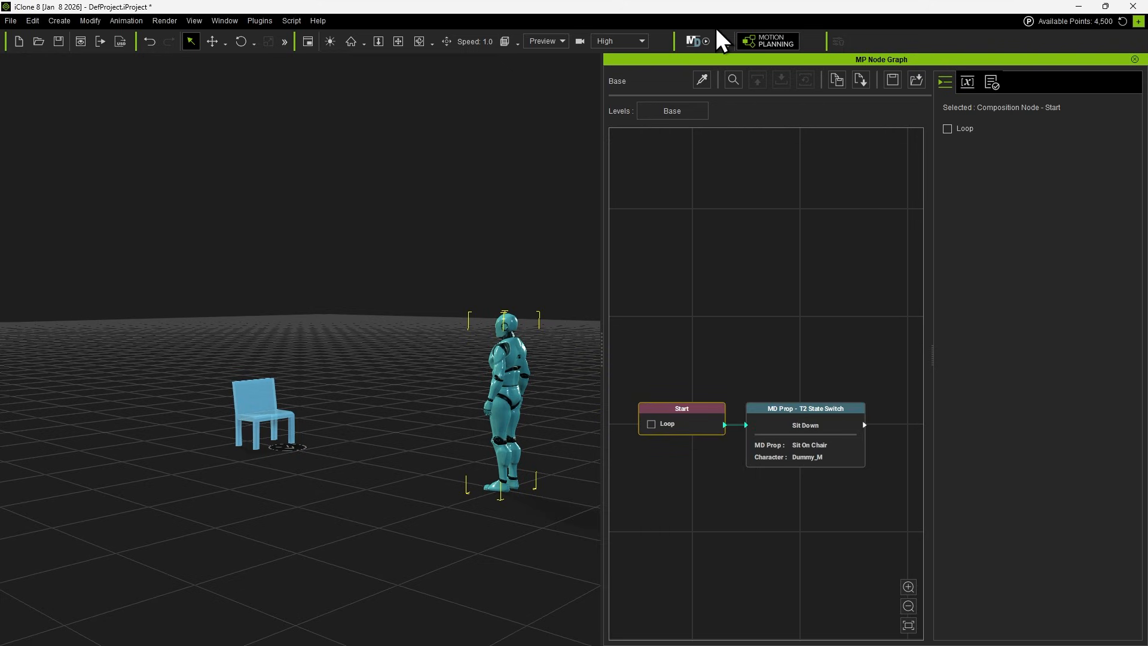
pyautogui.click(695, 41)
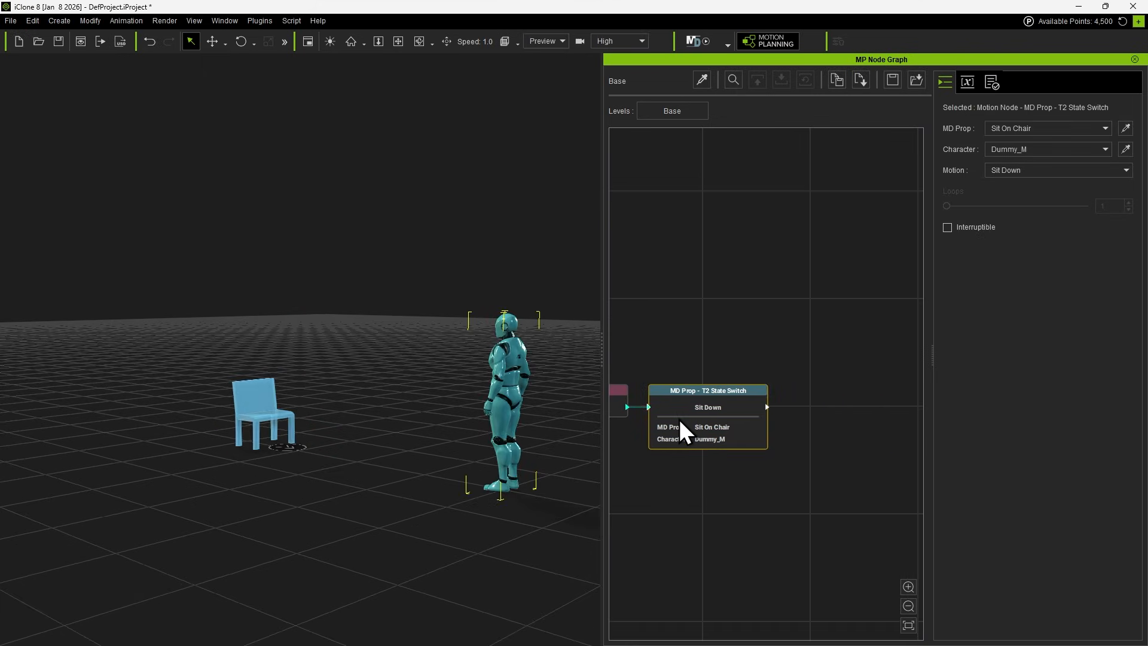
# Duplicate the Sit Down node and place the copy in line to the right of the original.
pyautogui.hotkey('ctrl', 'd')
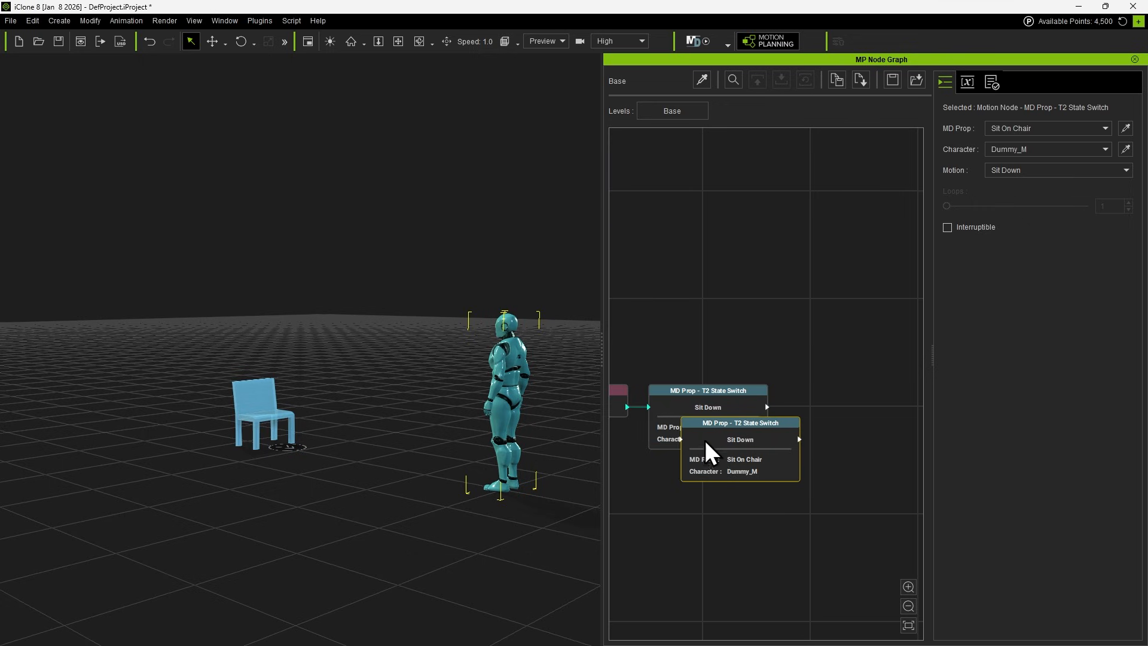
pyautogui.moveTo(715, 445); pyautogui.dragTo(854, 423)
pyautogui.moveTo(833, 482); pyautogui.dragTo(699, 508, button='middle')
pyautogui.moveTo(715, 460); pyautogui.dragTo(705, 450)
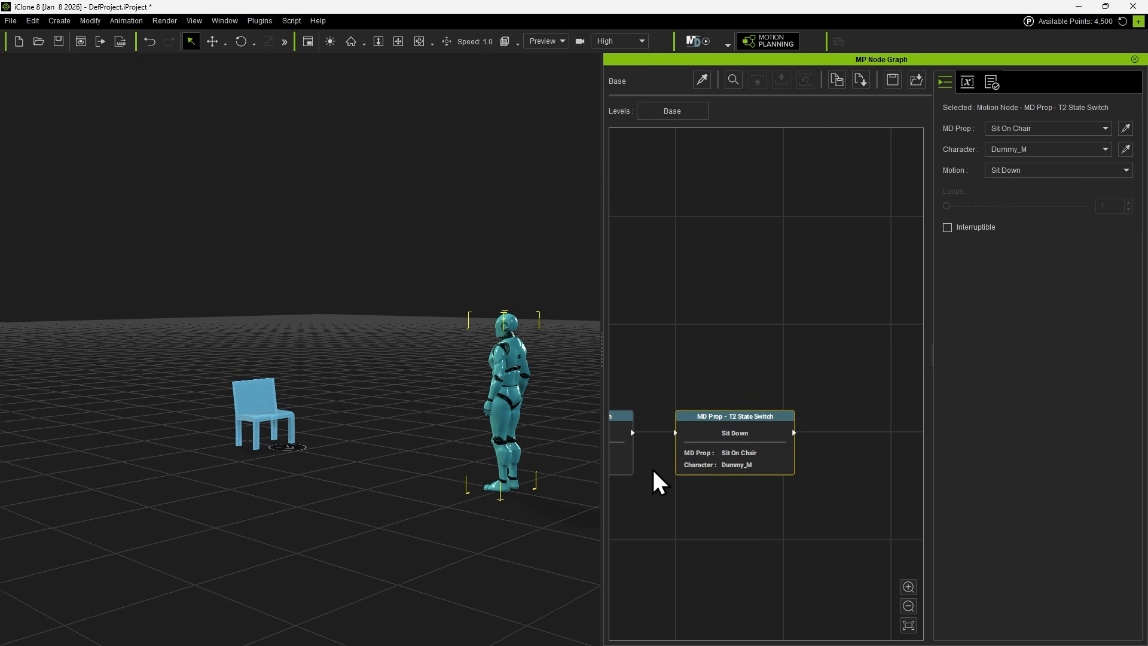
# Link the original Sit Down node's output to the duplicate, and set the duplicate's motion to Stand Up.
pyautogui.scroll(4, 653, 449)
pyautogui.moveTo(653, 449); pyautogui.dragTo(740, 455, button='middle')
pyautogui.moveTo(704, 429); pyautogui.dragTo(825, 447)
pyautogui.moveTo(825, 448); pyautogui.dragTo(732, 448, button='middle')
pyautogui.click(1013, 170)
pyautogui.click(1028, 191)
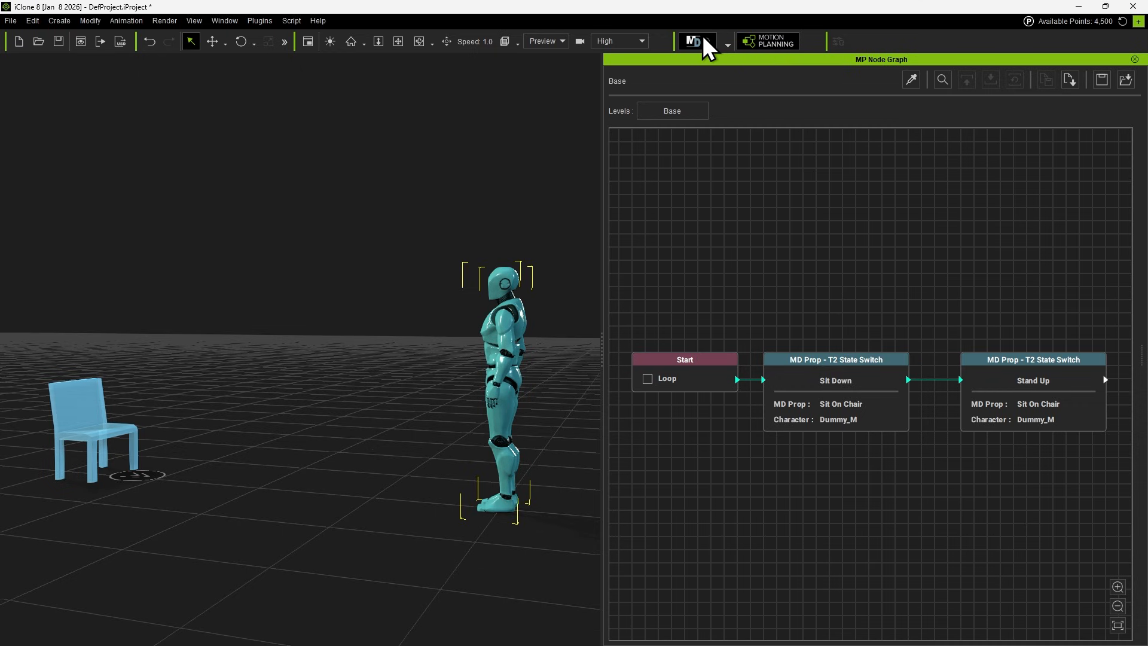
# Run the sit-and-stand Motion Director simulation, and enable Loop on the Start node.
pyautogui.click(705, 38)
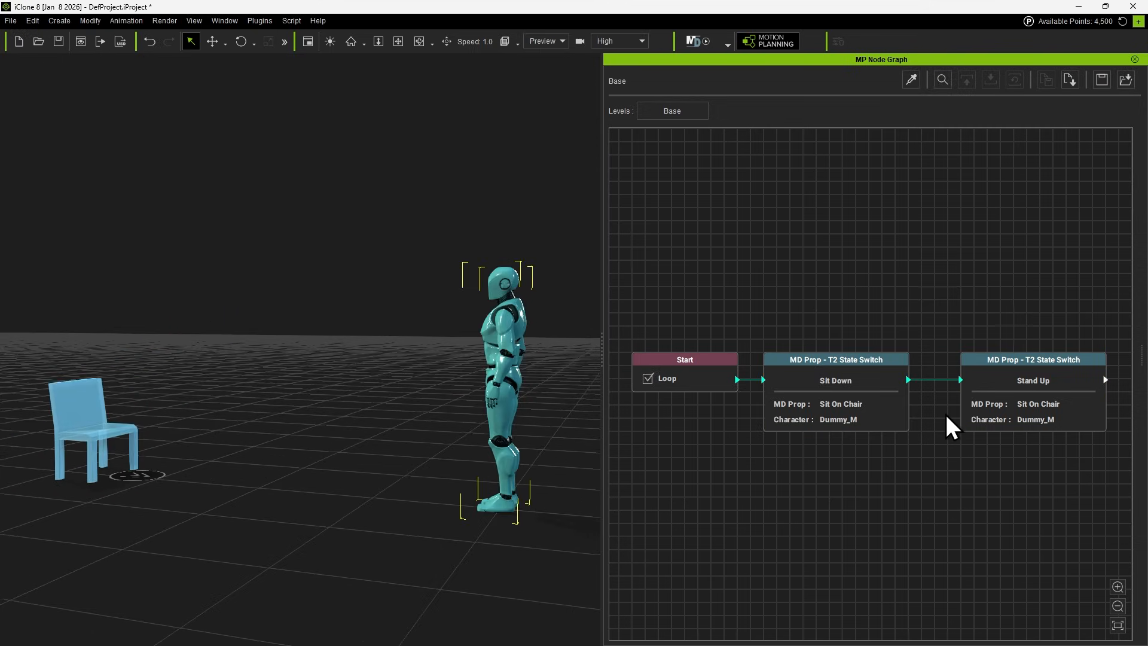
pyautogui.scroll(3, 945, 411)
pyautogui.moveTo(946, 497); pyautogui.dragTo(831, 487, button='middle')
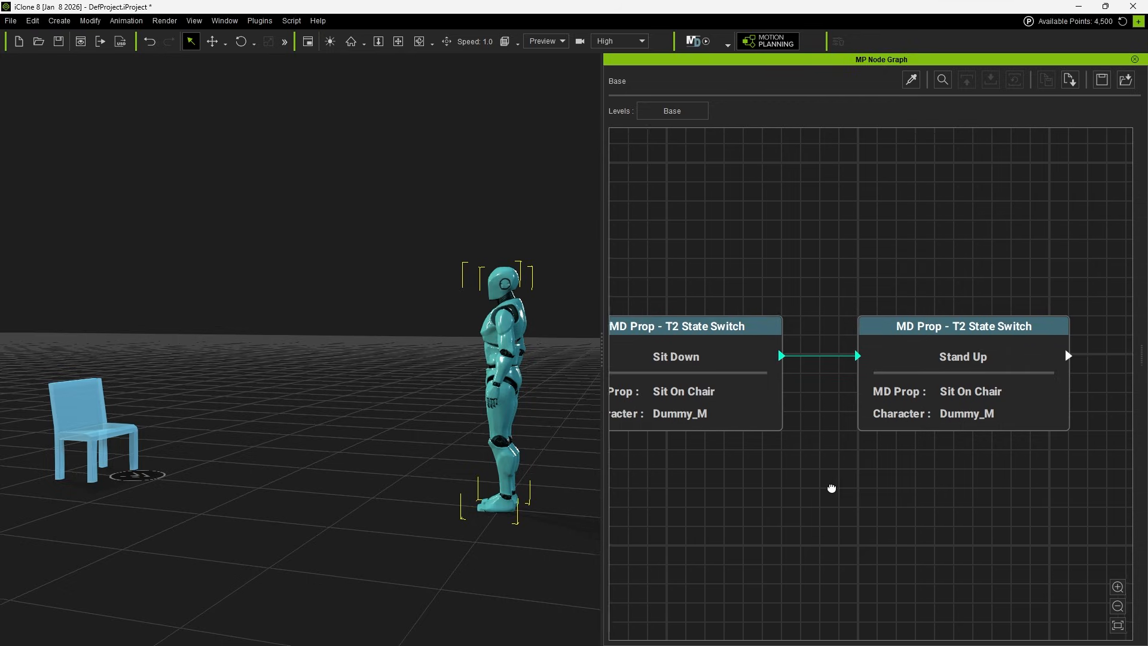
# Insert a Wait node between the Sit Down and Stand Up nodes, linking it to both and lining it up.
pyautogui.moveTo(914, 357); pyautogui.dragTo(858, 389)
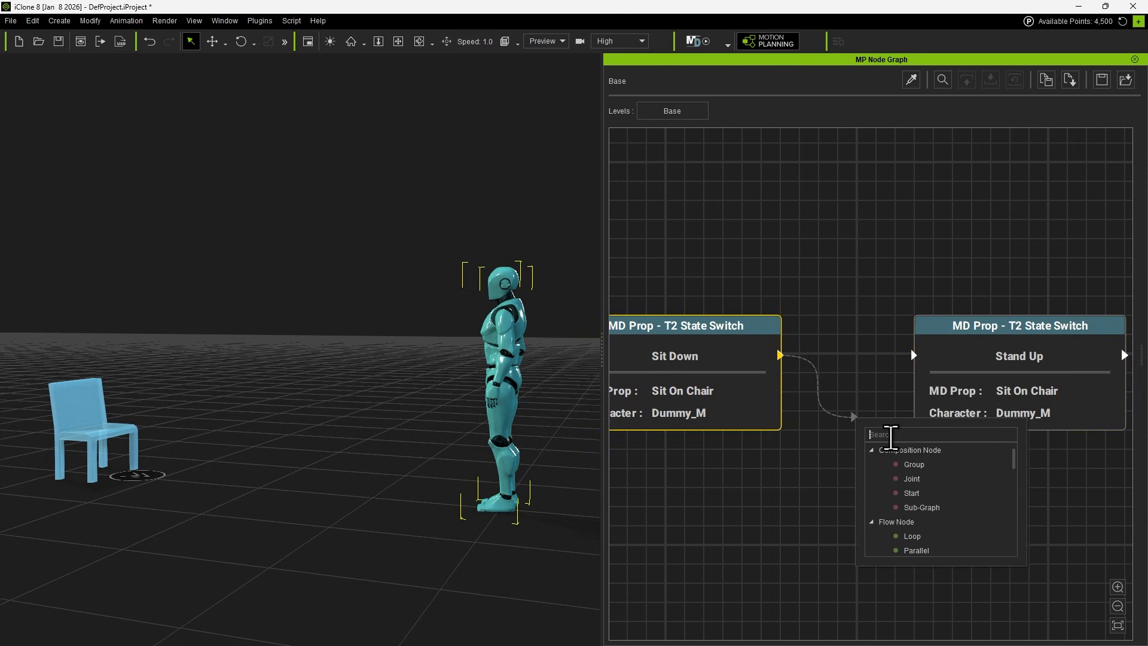
pyautogui.write('wait')
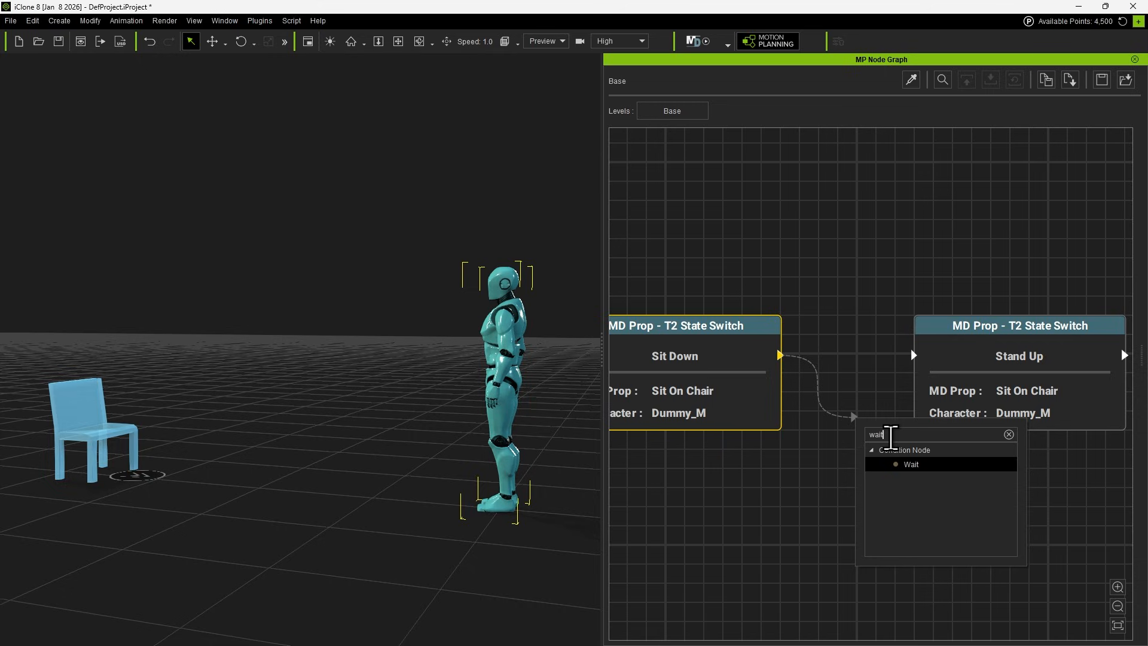
pyautogui.click(915, 467)
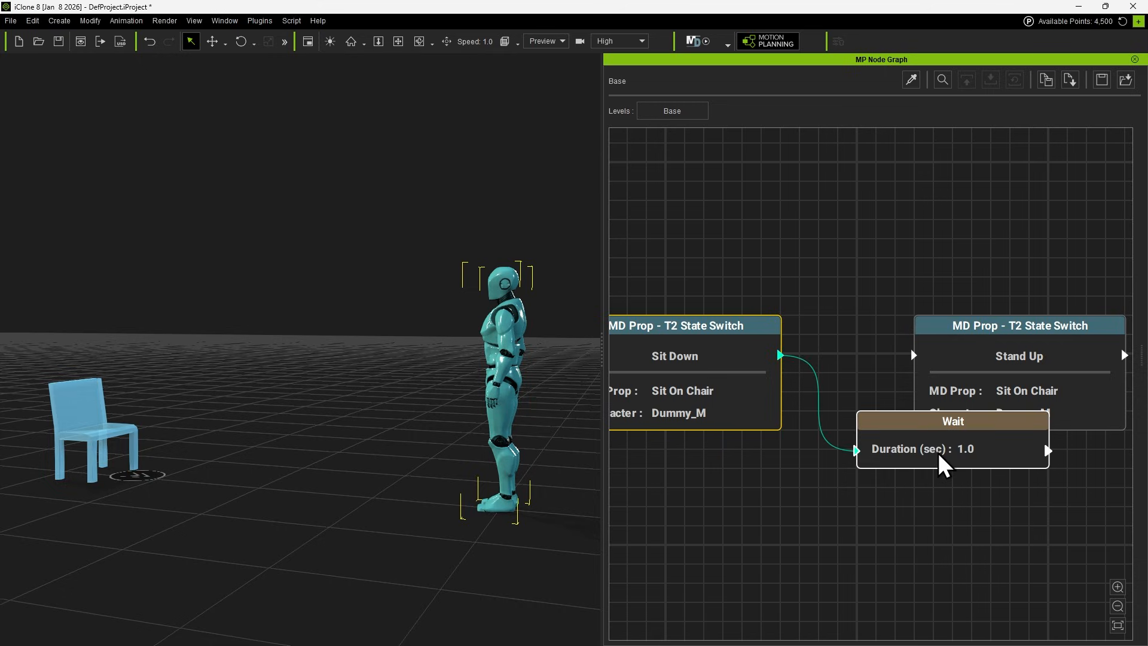
pyautogui.scroll(-3, 868, 452)
pyautogui.moveTo(846, 493); pyautogui.dragTo(691, 478, button='middle')
pyautogui.moveTo(805, 396); pyautogui.dragTo(923, 396)
pyautogui.moveTo(790, 429); pyautogui.dragTo(764, 363)
pyautogui.moveTo(811, 369); pyautogui.dragTo(864, 369)
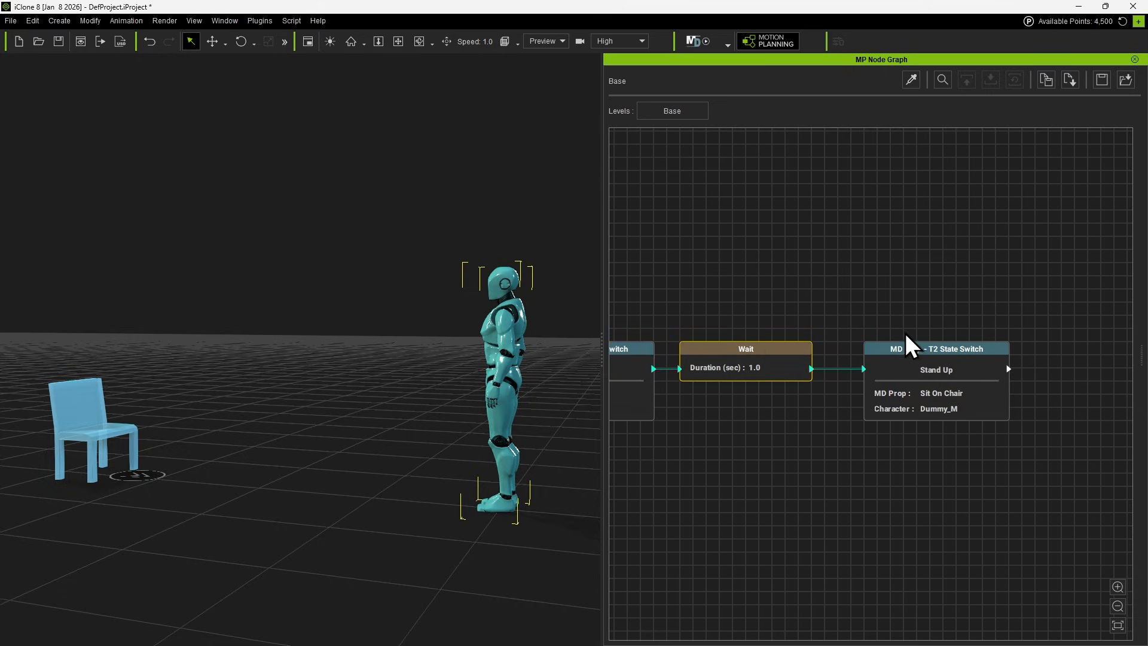
# Switch the Wait node from a fixed duration to a random range of 3 to 6 seconds.
pyautogui.click(765, 448)
pyautogui.moveTo(765, 448); pyautogui.dragTo(838, 456, button='middle')
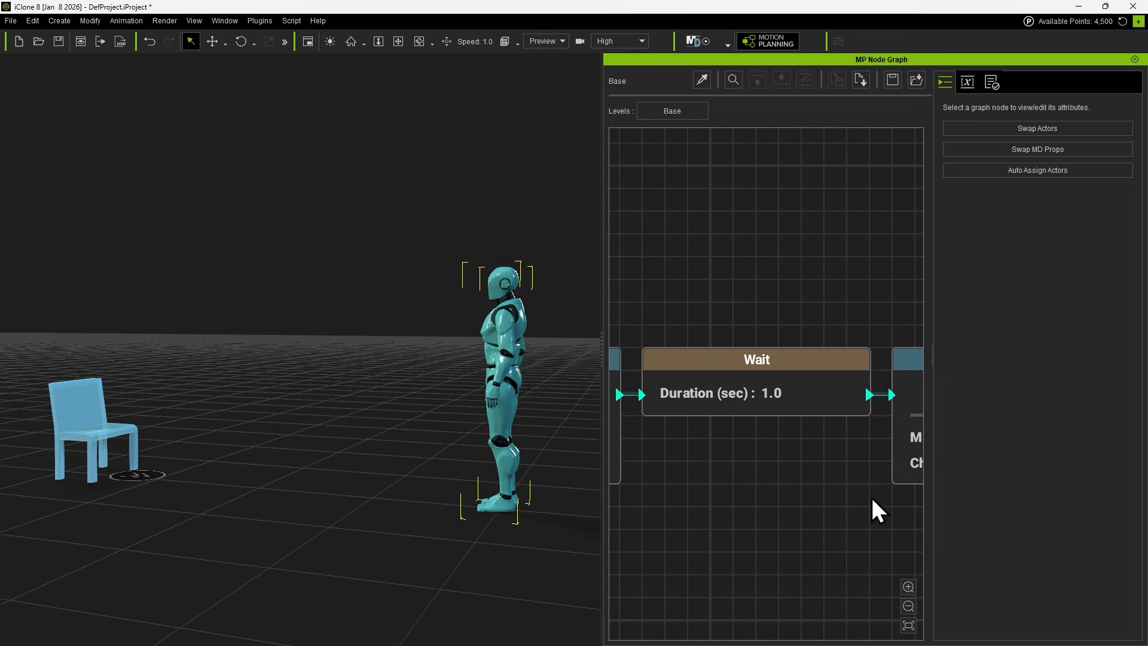
pyautogui.click(823, 362)
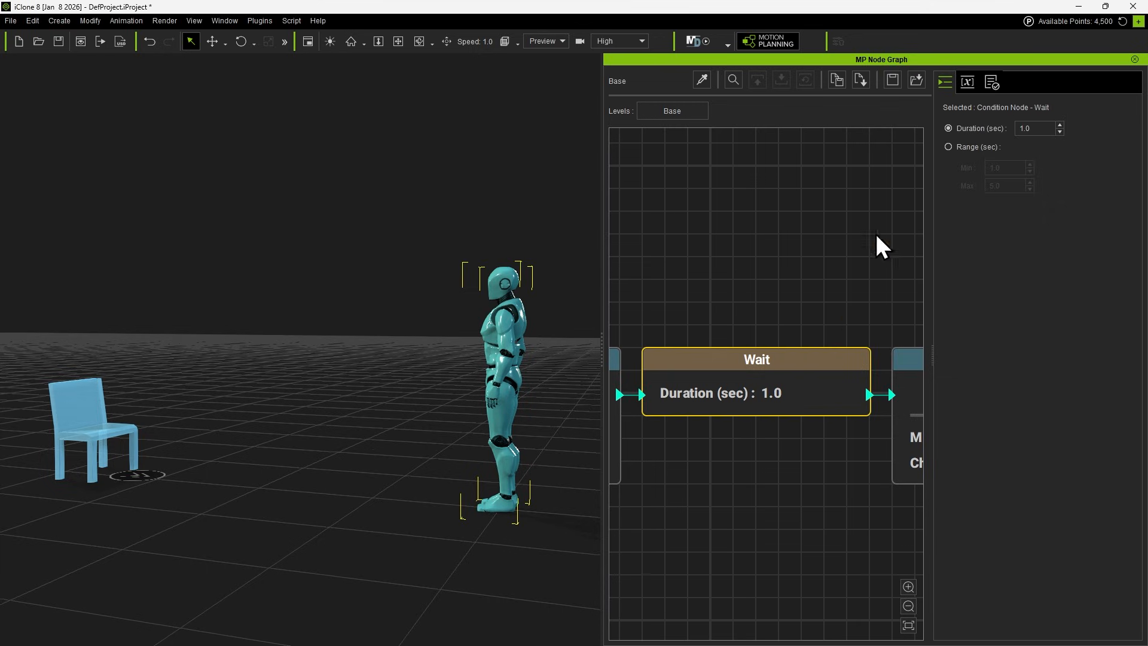
pyautogui.click(949, 147)
pyautogui.doubleClick(1010, 169)
pyautogui.write('3')
pyautogui.press('Tab')
pyautogui.write('6')
# Run the Motion Director simulation of the sit, wait and stand sequence and watch Dummy_M.
pyautogui.click(692, 40)
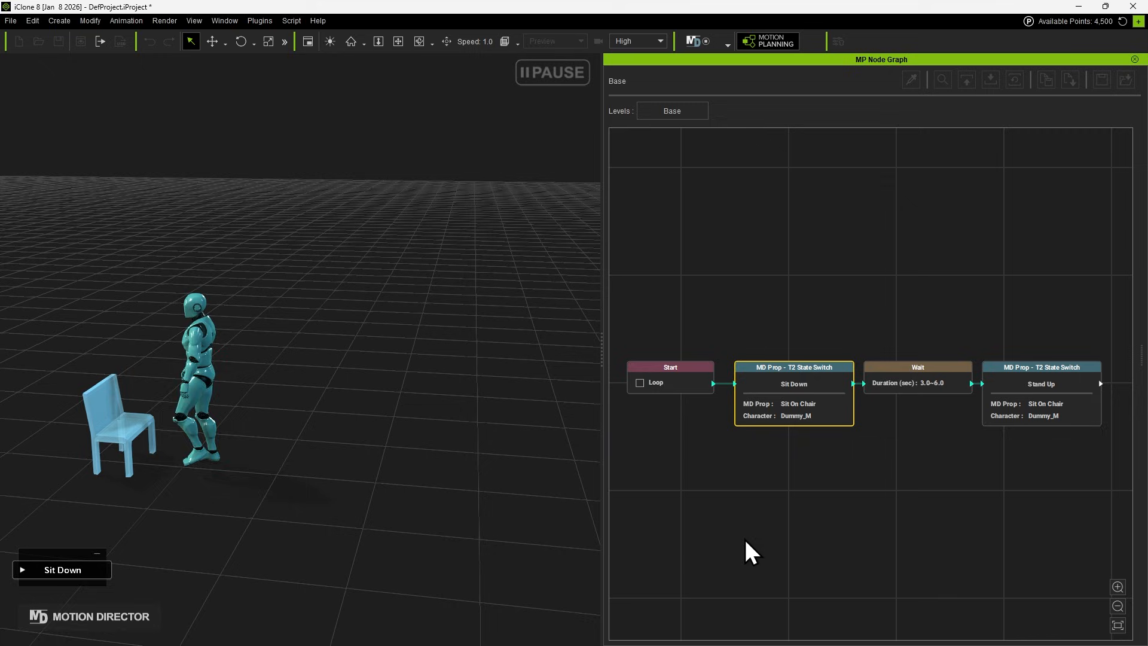
pyautogui.moveTo(328, 520); pyautogui.dragTo(416, 497, button='middle')
pyautogui.scroll(1, 347, 496)
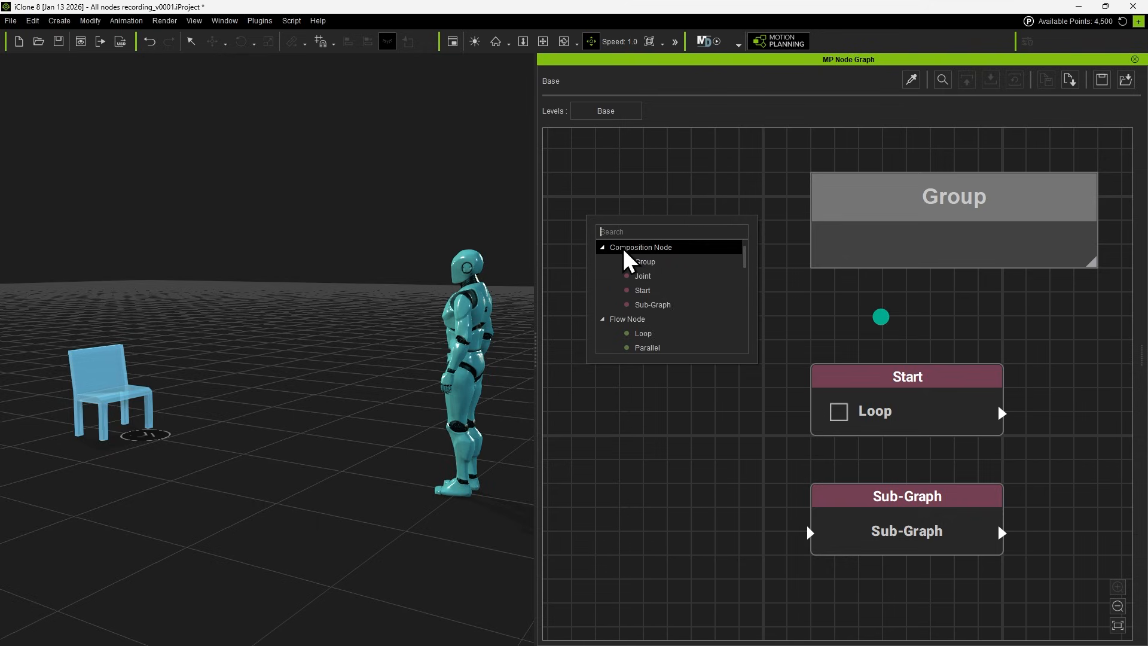
# Arrange the Start and Joint nodes inside an enlarged Group, and place the Sub-Graph node just below it.
pyautogui.click(637, 261)
pyautogui.moveTo(825, 385); pyautogui.dragTo(822, 232)
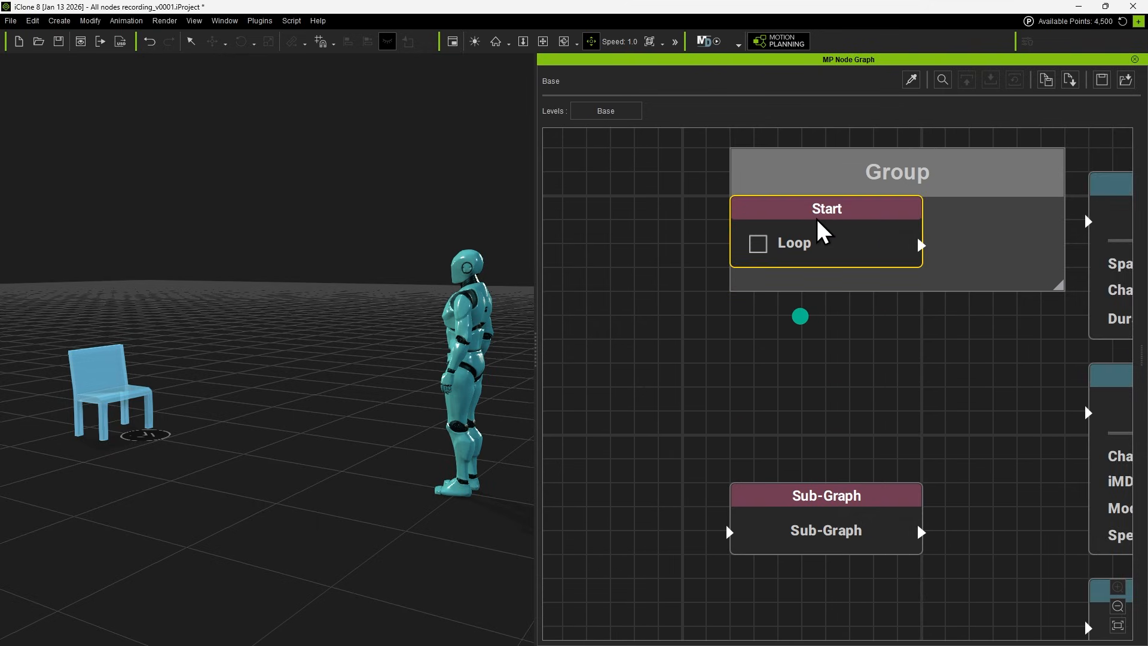
pyautogui.moveTo(731, 291); pyautogui.dragTo(634, 362)
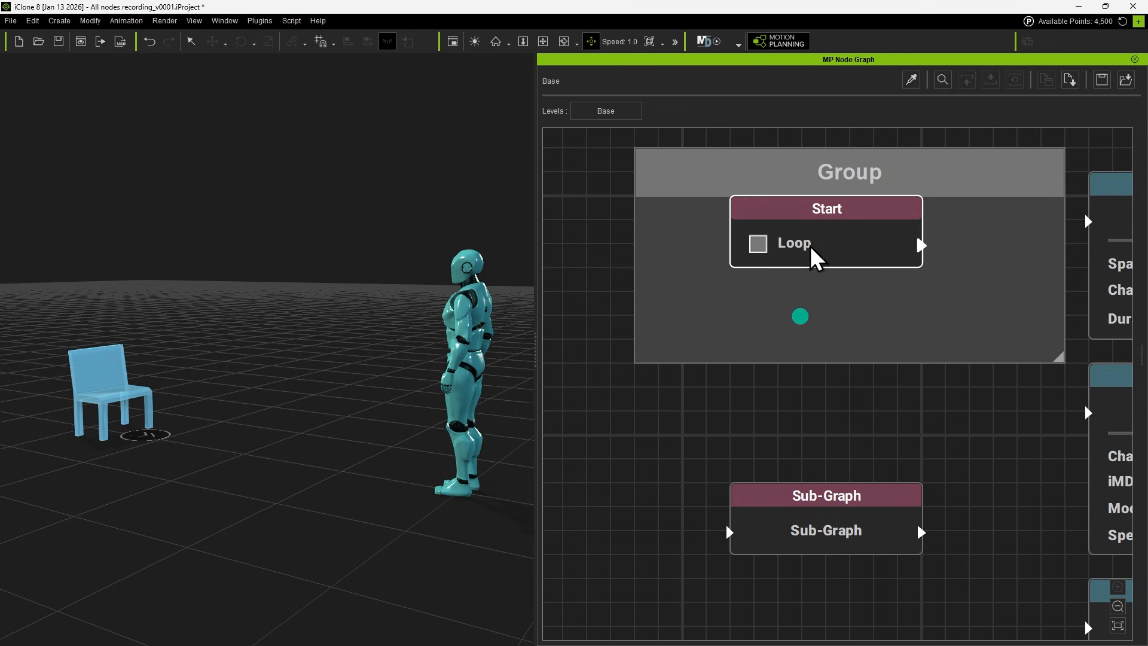
pyautogui.moveTo(806, 209); pyautogui.dragTo(738, 236)
pyautogui.moveTo(864, 182); pyautogui.dragTo(854, 205)
pyautogui.click(828, 423)
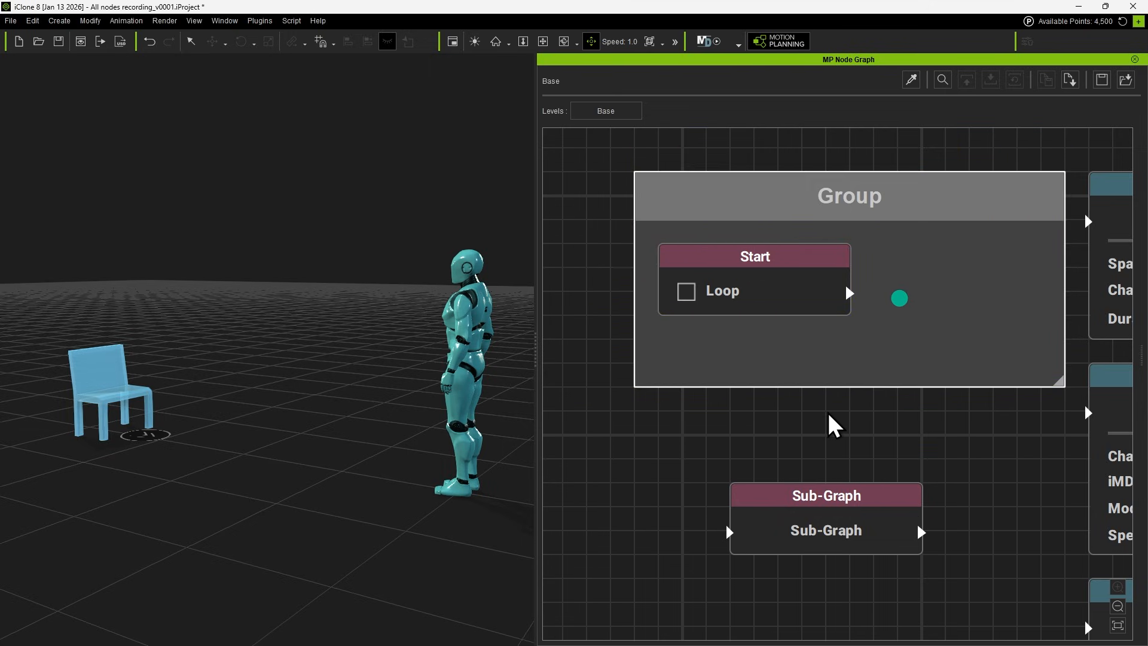
pyautogui.moveTo(836, 495); pyautogui.dragTo(835, 455)
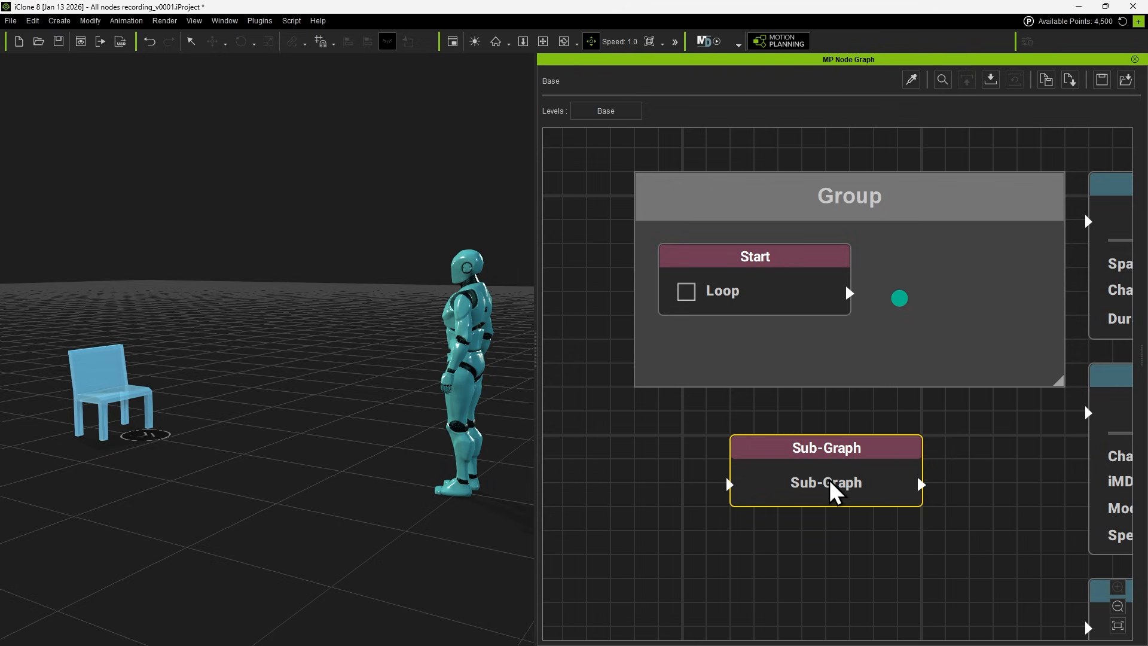
# Inspect the Sub-Graph node's contents and its nested Moving Item_1 graph, and return to the Base level.
pyautogui.doubleClick(830, 480)
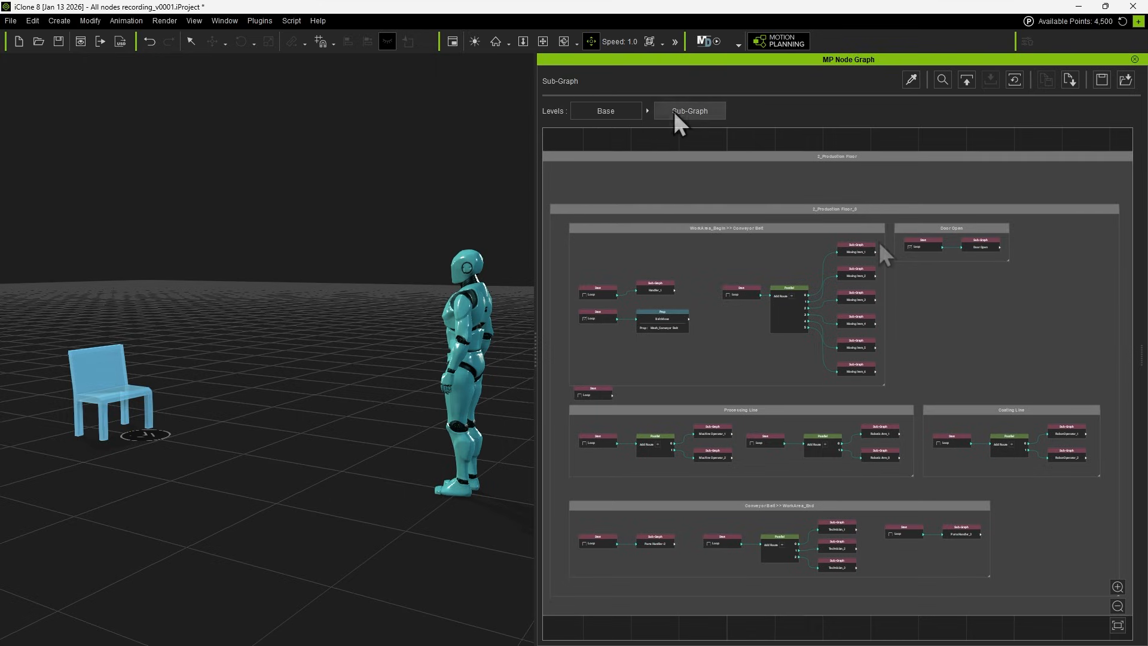
pyautogui.scroll(5, 861, 246)
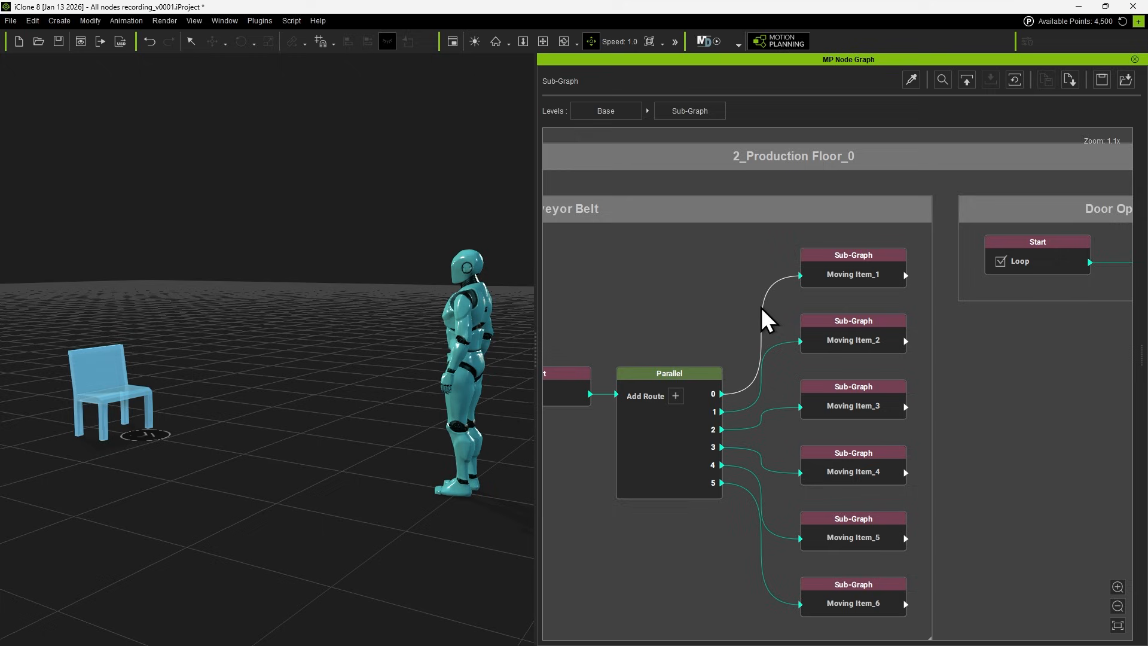
pyautogui.doubleClick(850, 255)
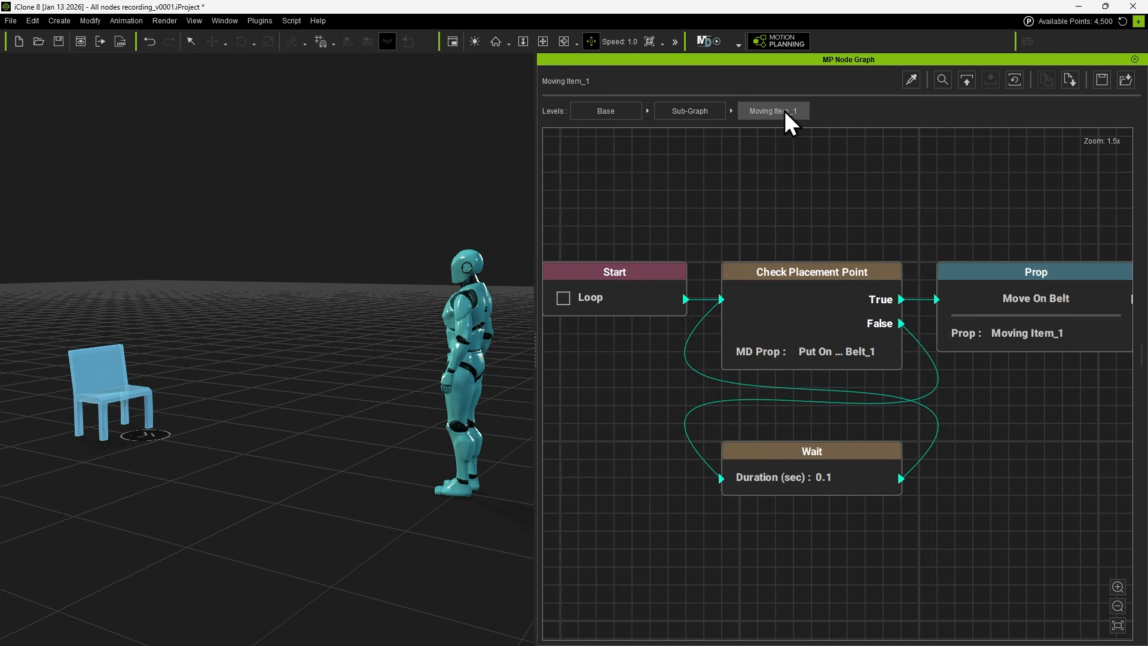
pyautogui.scroll(-3, 855, 206)
pyautogui.moveTo(910, 210); pyautogui.dragTo(723, 226, button='middle')
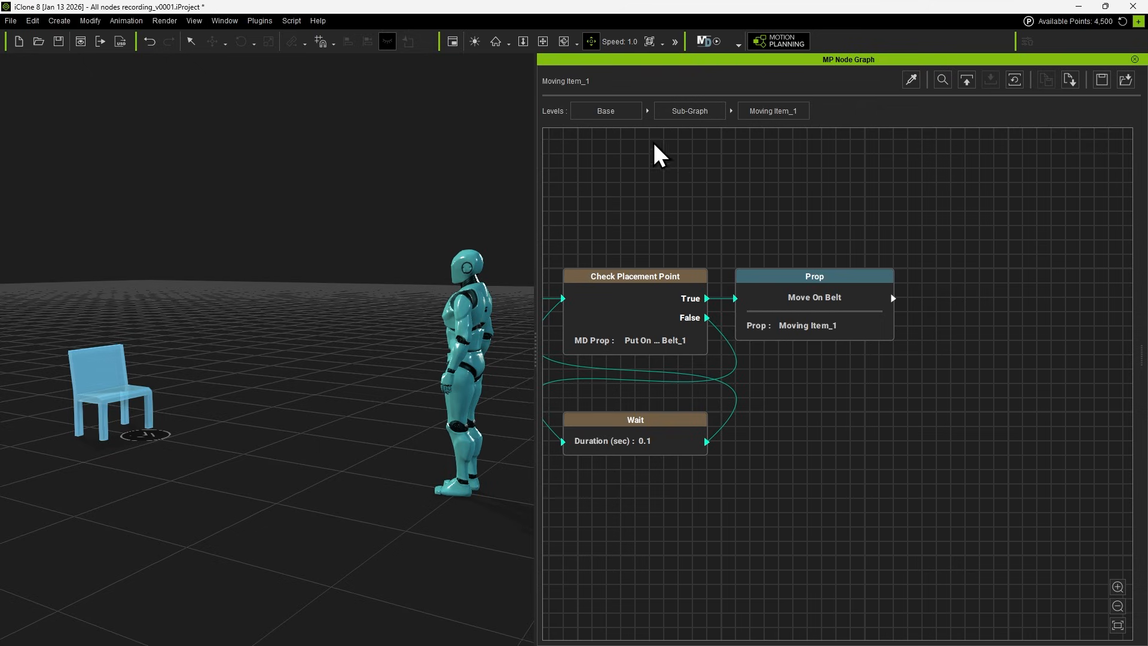
pyautogui.click(607, 112)
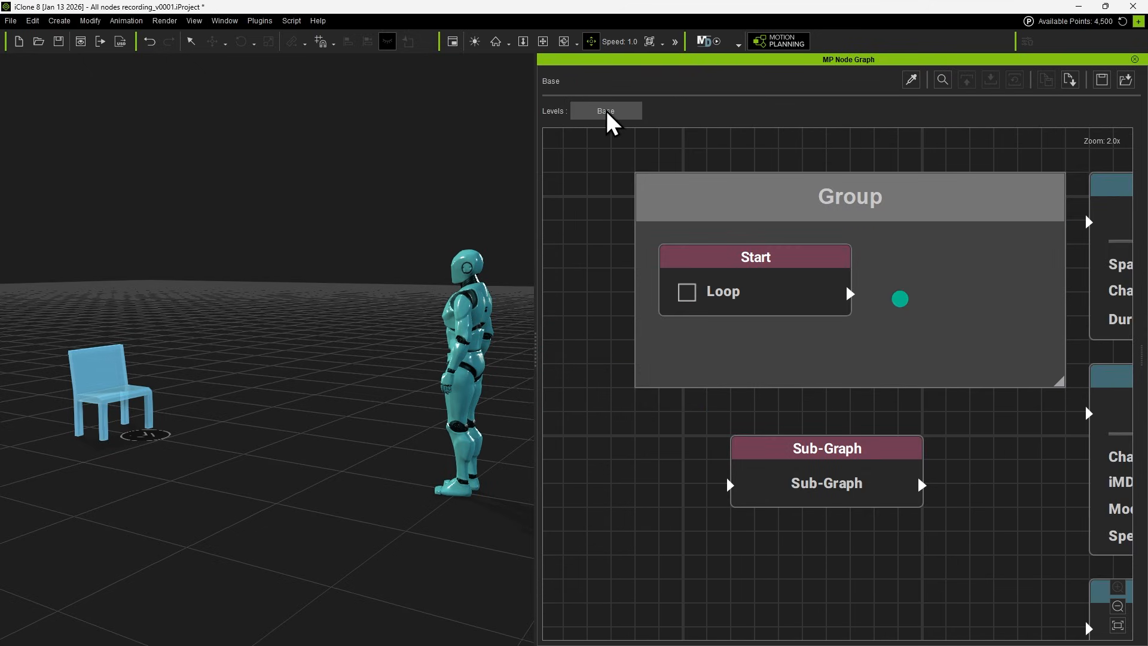
# Examine the Loop, Parallel and Random flow nodes and the entries of the Motion Node category.
pyautogui.scroll(-2, 755, 404)
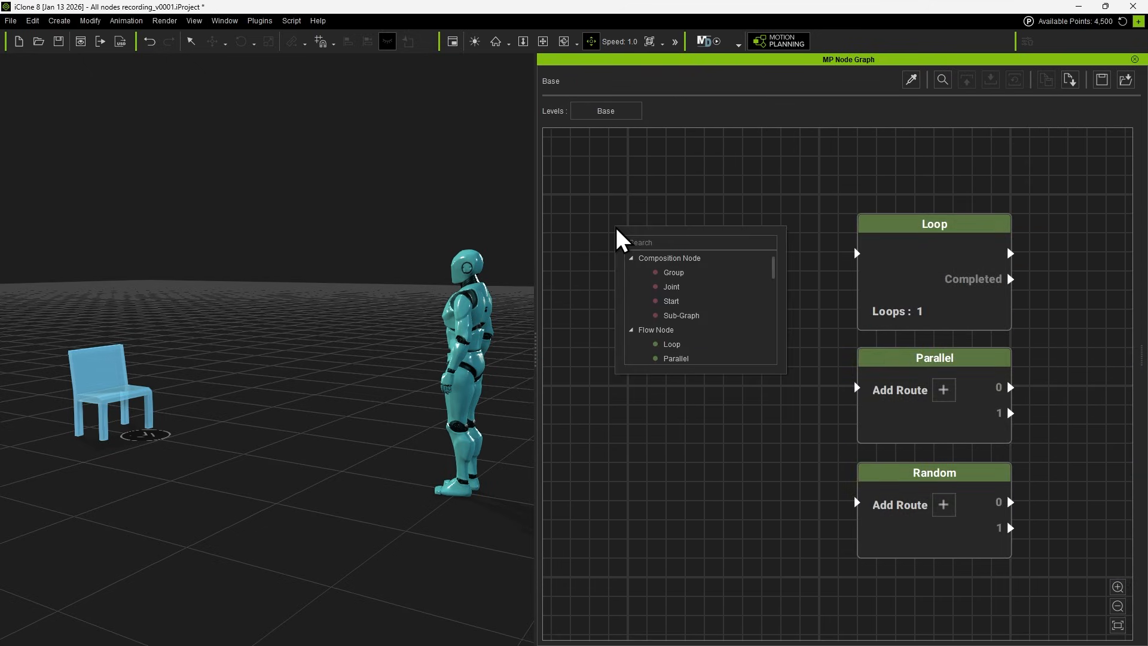
pyautogui.click(633, 259)
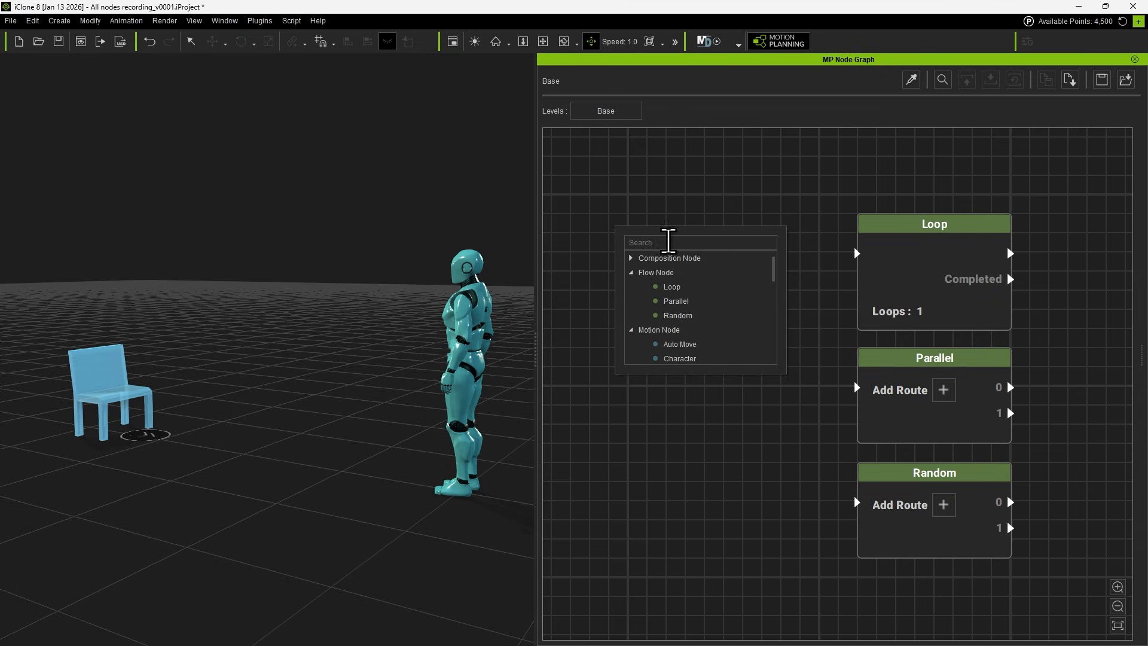
pyautogui.click(649, 273)
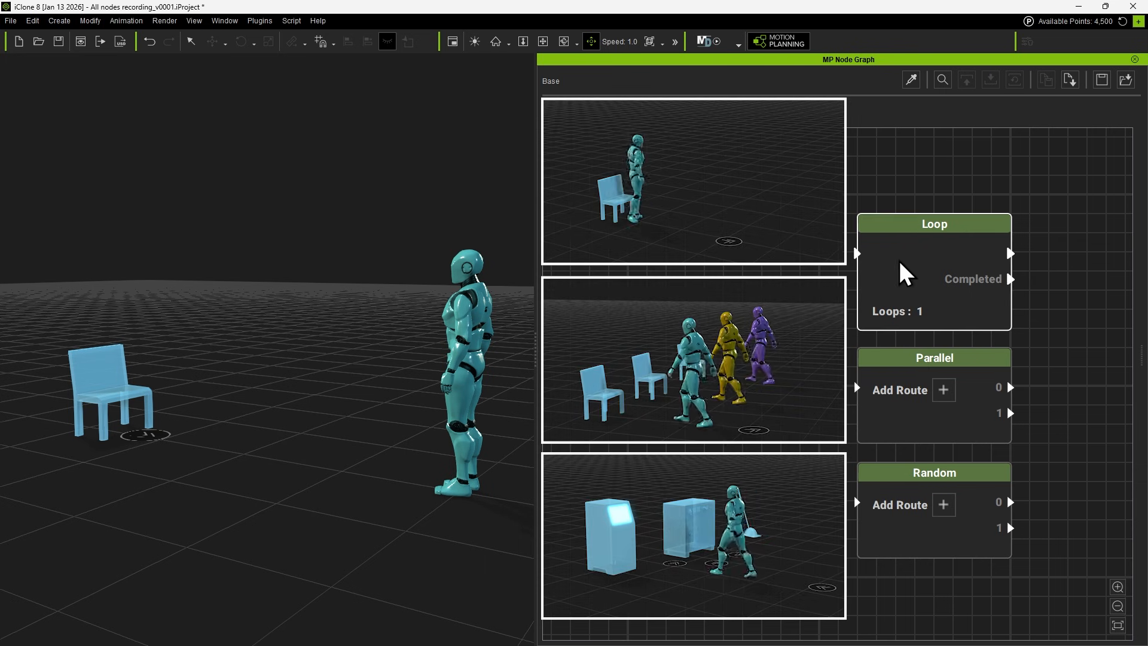
pyautogui.click(893, 253)
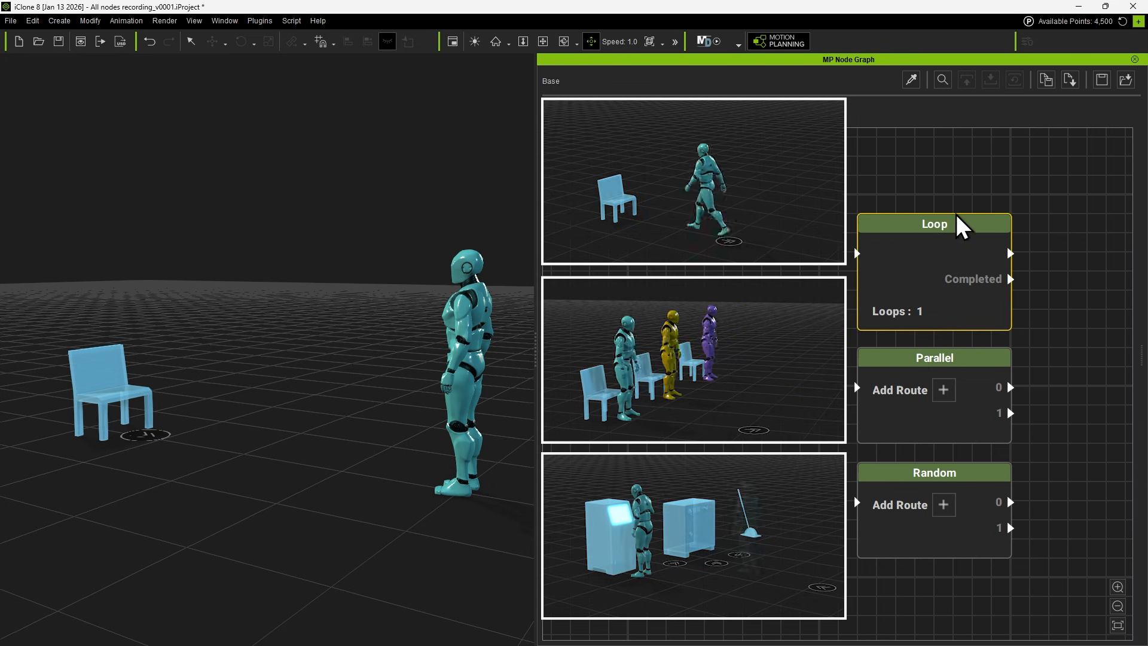
pyautogui.click(964, 440)
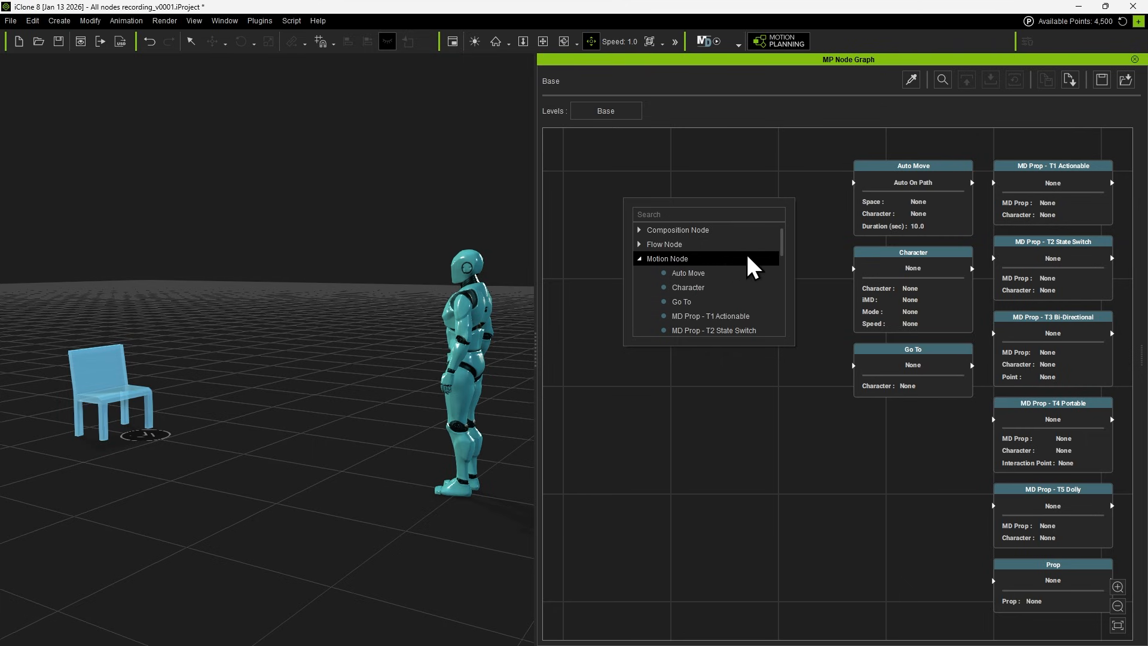
pyautogui.scroll(-3, 752, 266)
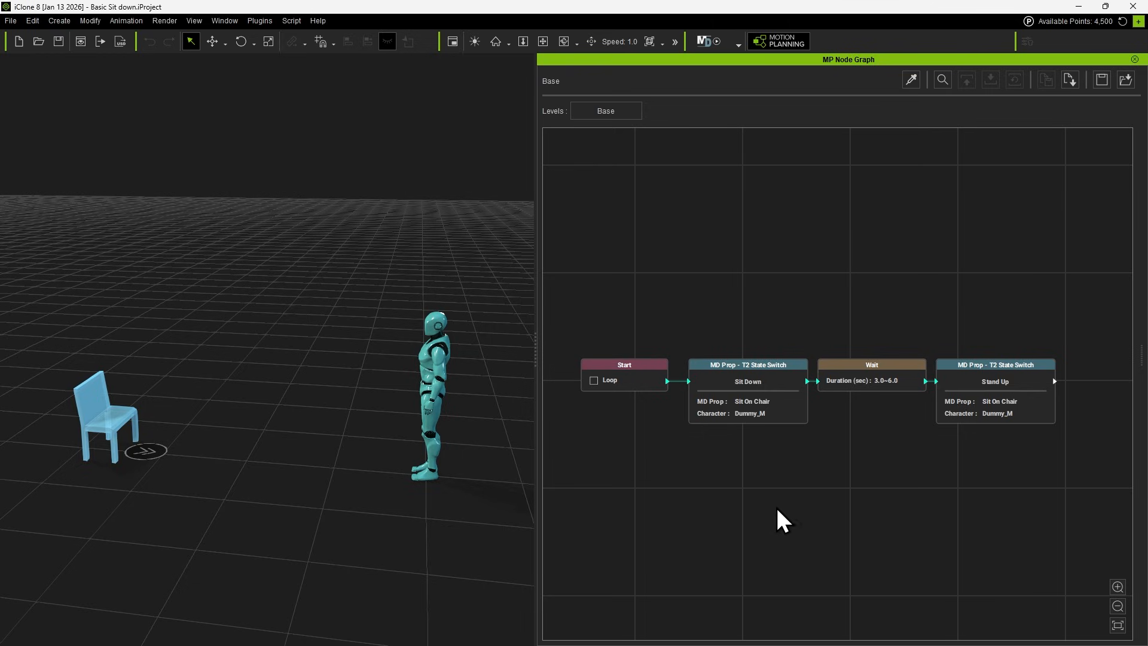
# Save the Start, Sit Down, Wait and Stand Up nodes together as a template named Sit Down 01.
pyautogui.moveTo(638, 275); pyautogui.dragTo(984, 455)
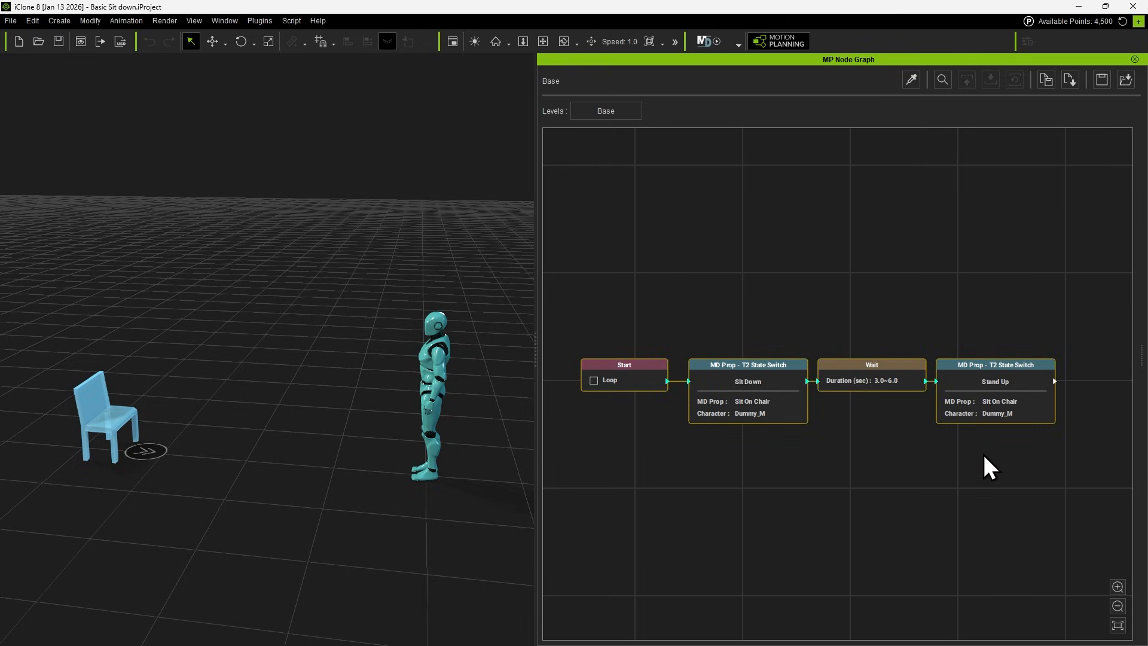
pyautogui.rightClick(865, 369)
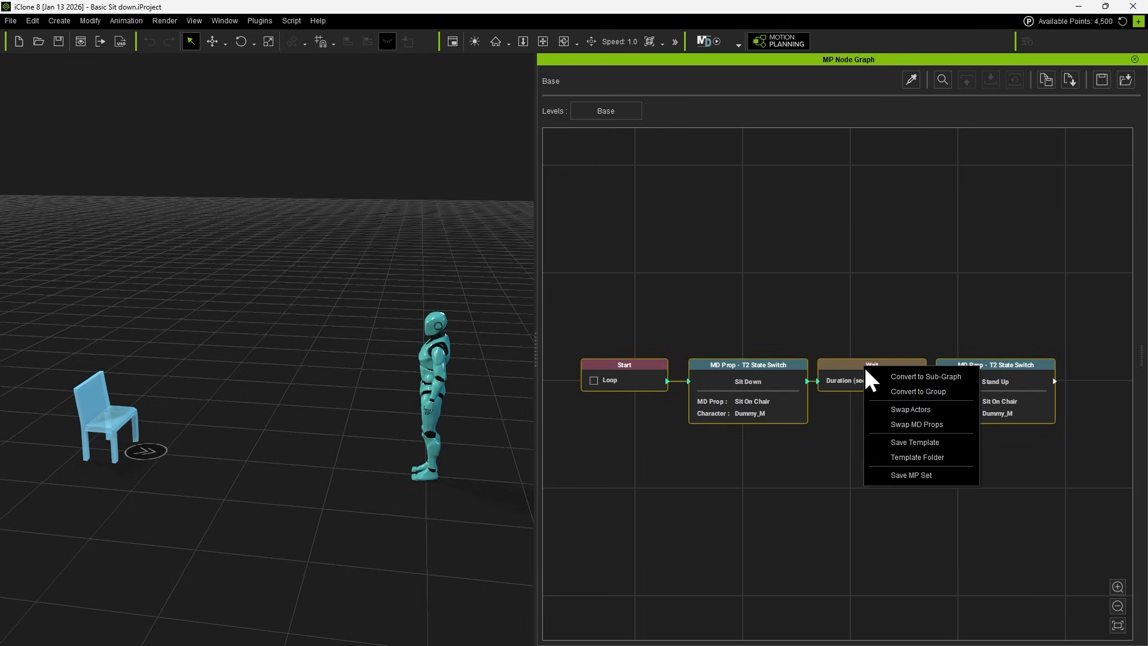
pyautogui.click(947, 444)
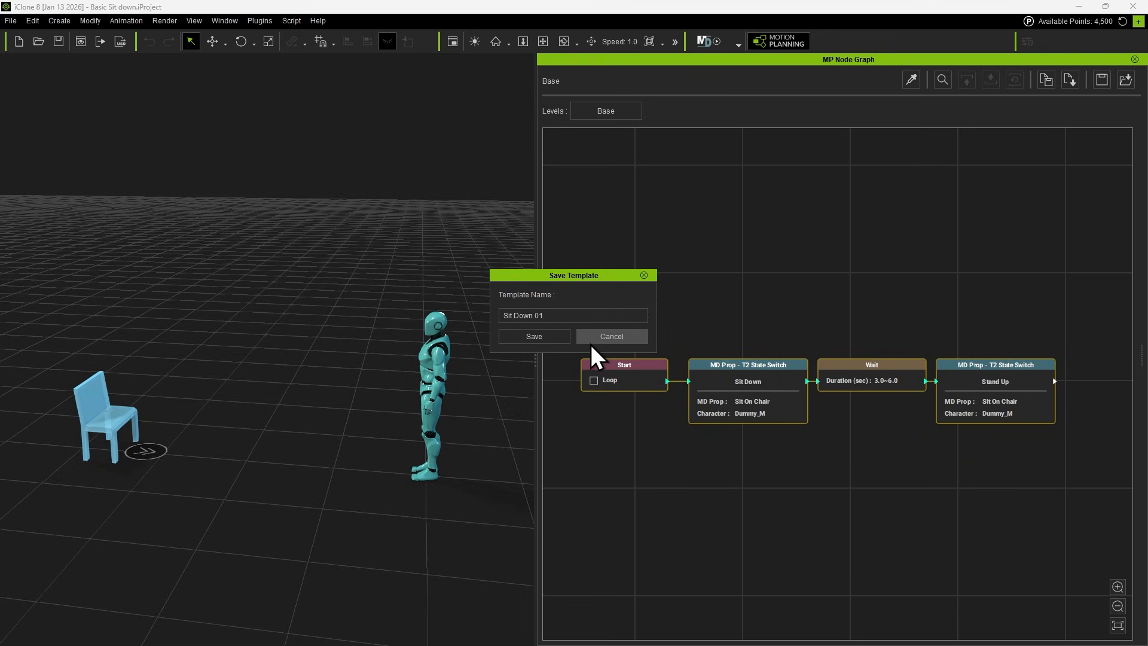
pyautogui.click(537, 336)
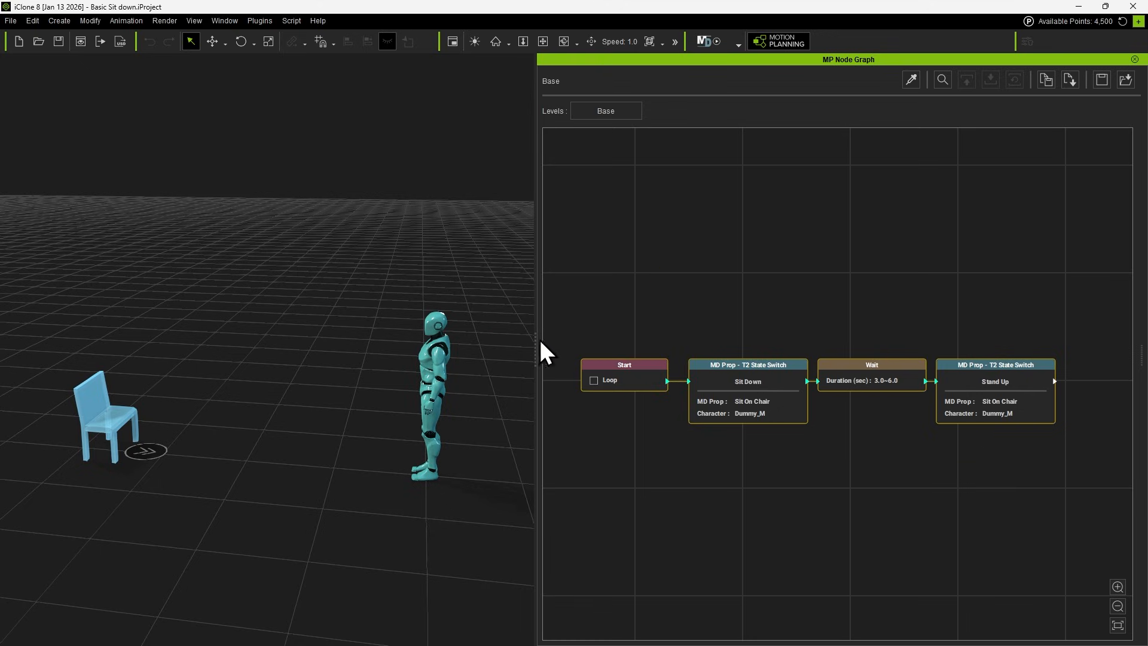
# Insert the Sit Down 01 graph template below the existing node chain.
pyautogui.click(648, 441)
pyautogui.rightClick(670, 441)
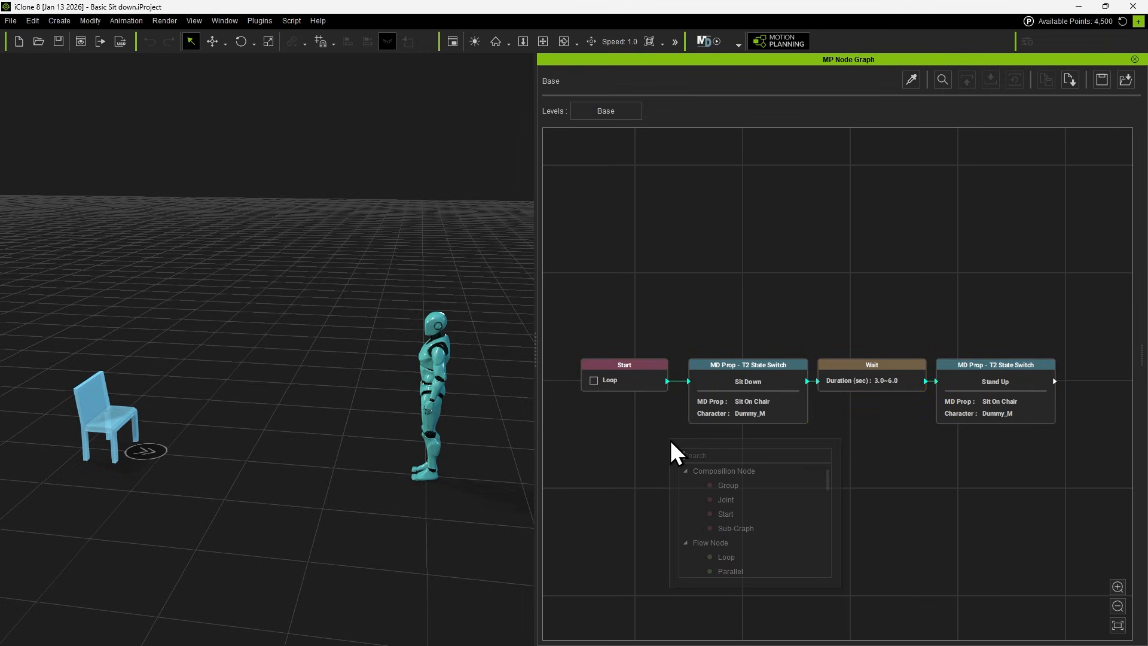
pyautogui.scroll(-7, 750, 498)
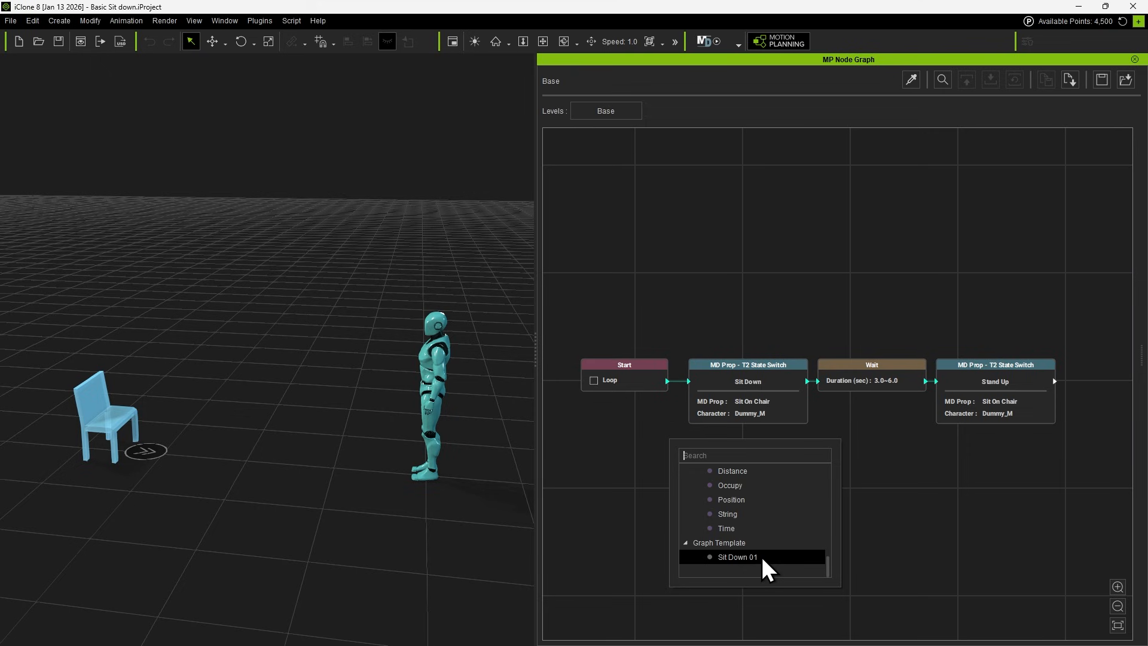
pyautogui.click(761, 557)
pyautogui.click(752, 512)
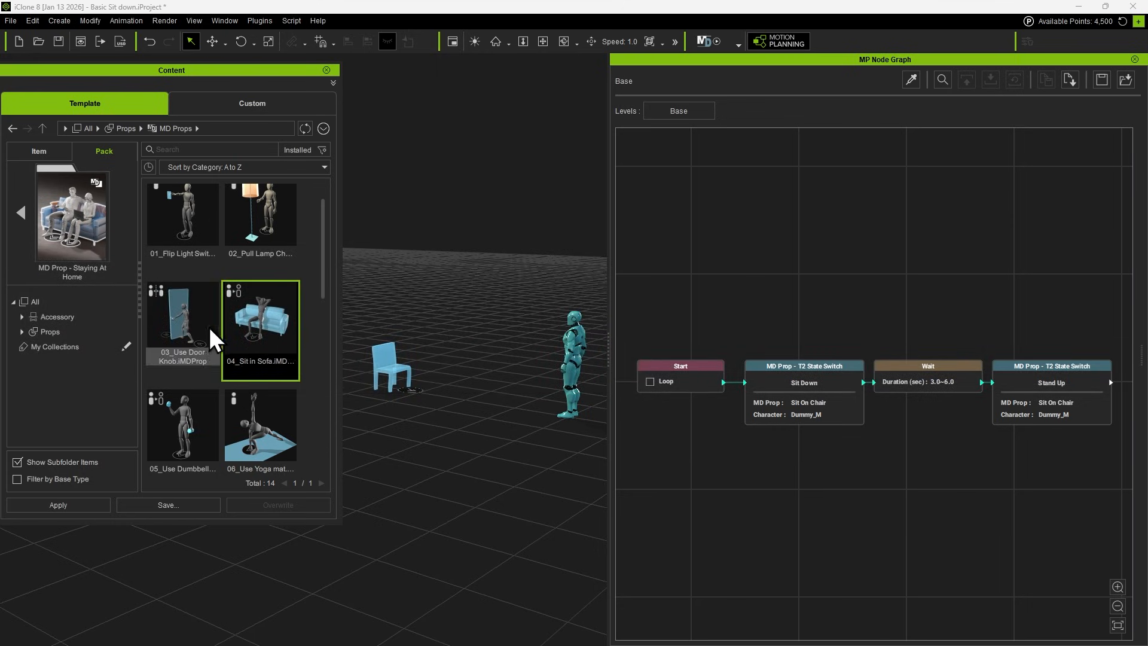
# Place the 04_Sit in Sofa prop in the scene near the chair and pick it for a T2 State Switch node.
pyautogui.moveTo(270, 319); pyautogui.dragTo(479, 469)
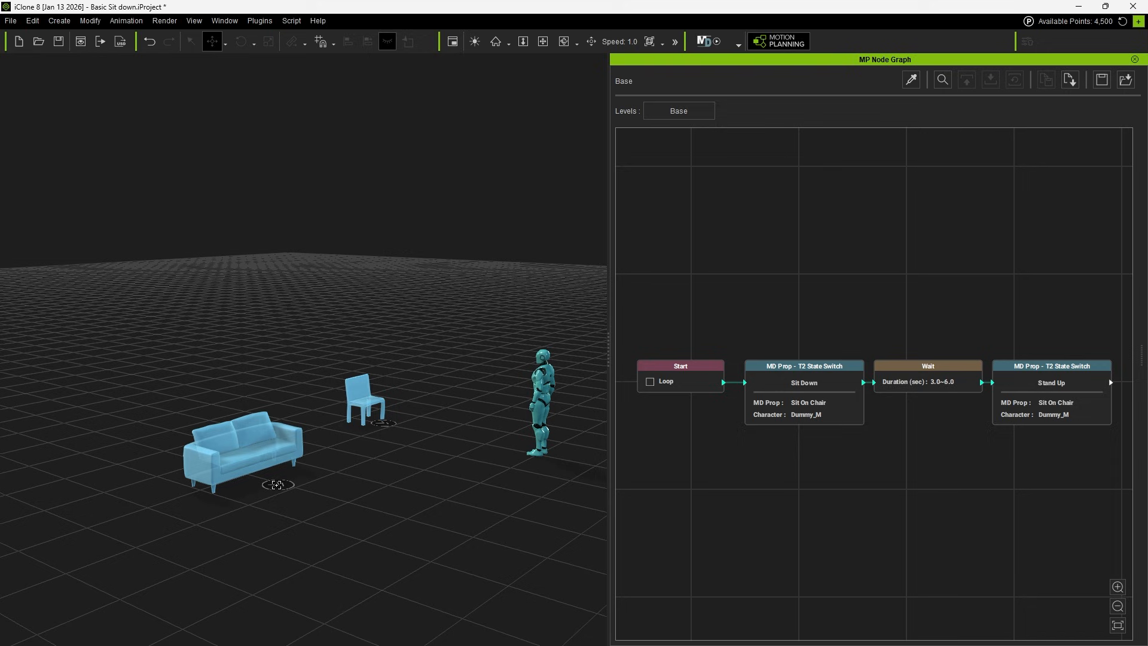
pyautogui.click(277, 484)
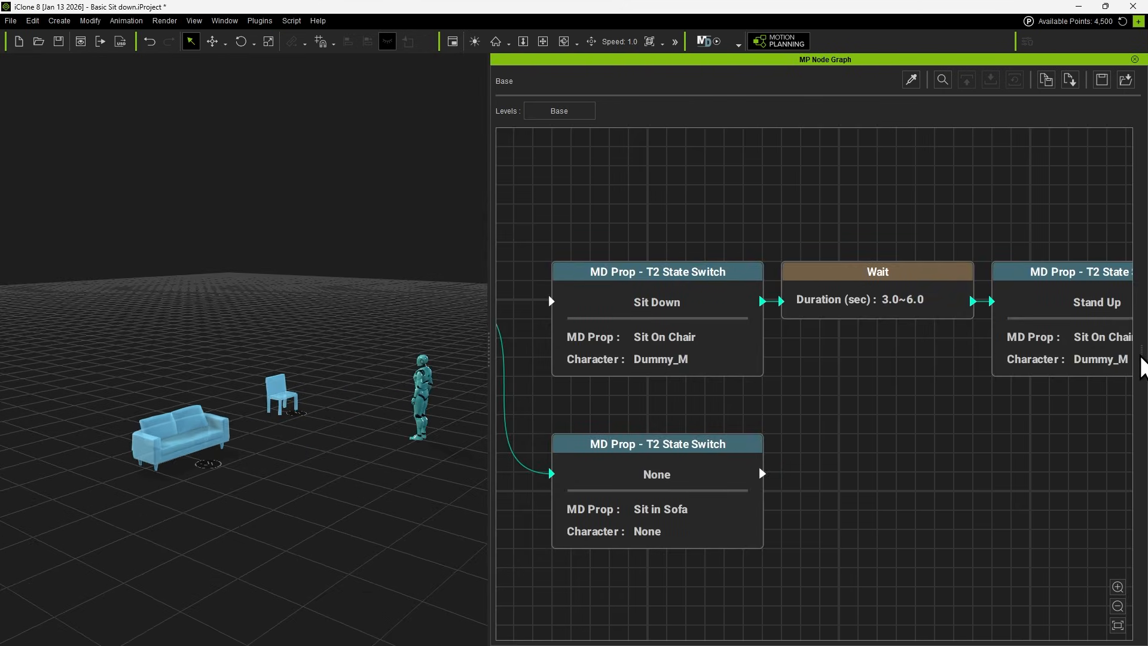
# Assign Dummy_M to the Sit in Sofa T2 State Switch node with the Sit Down motion.
pyautogui.moveTo(1143, 355); pyautogui.dragTo(908, 357)
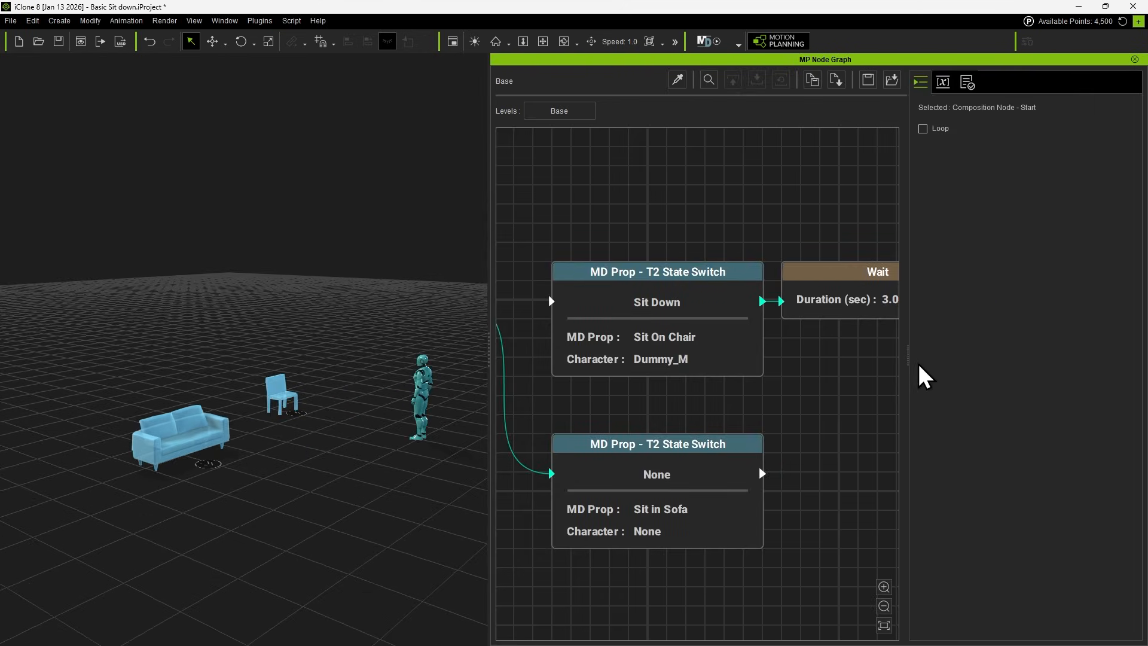
pyautogui.click(692, 506)
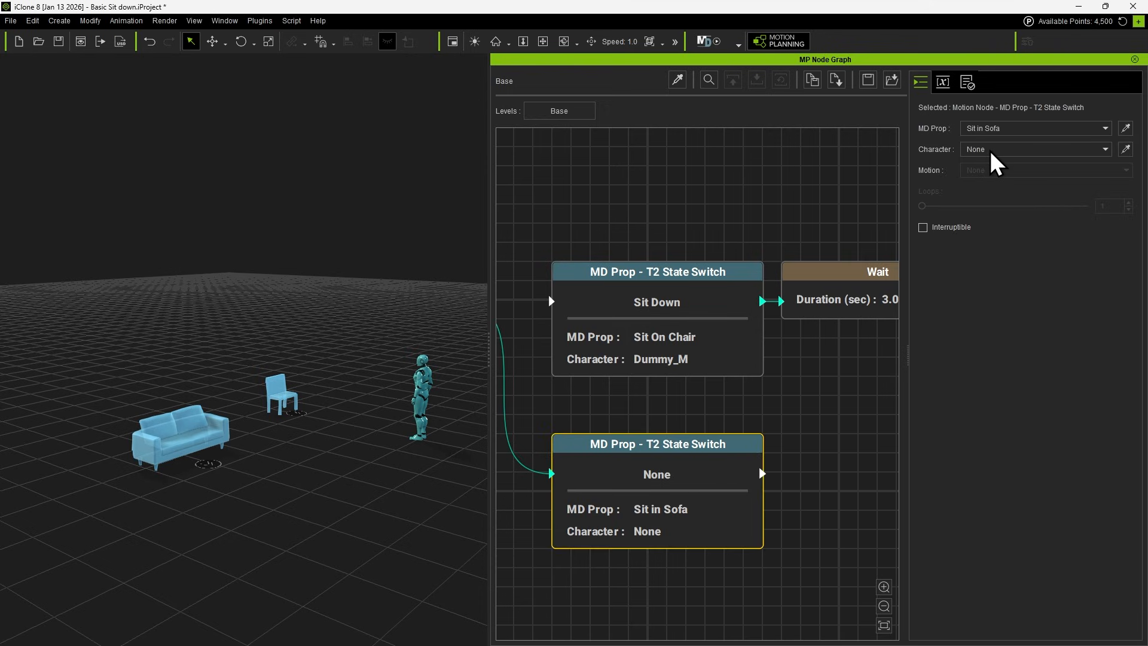
pyautogui.click(1125, 149)
pyautogui.click(420, 375)
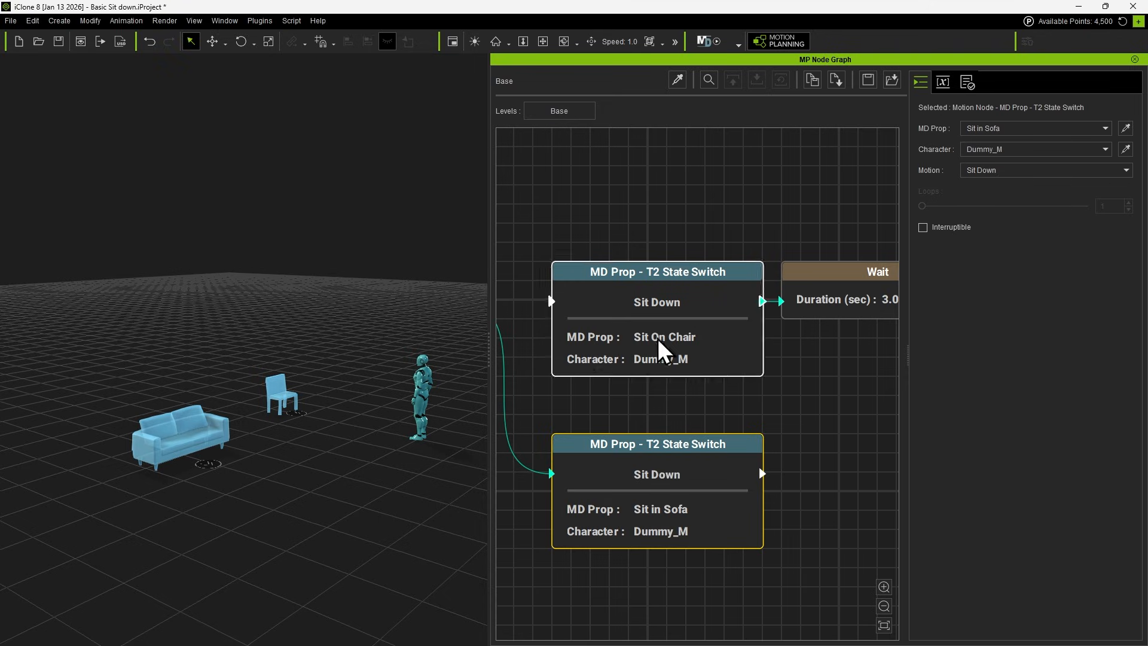
pyautogui.click(1043, 174)
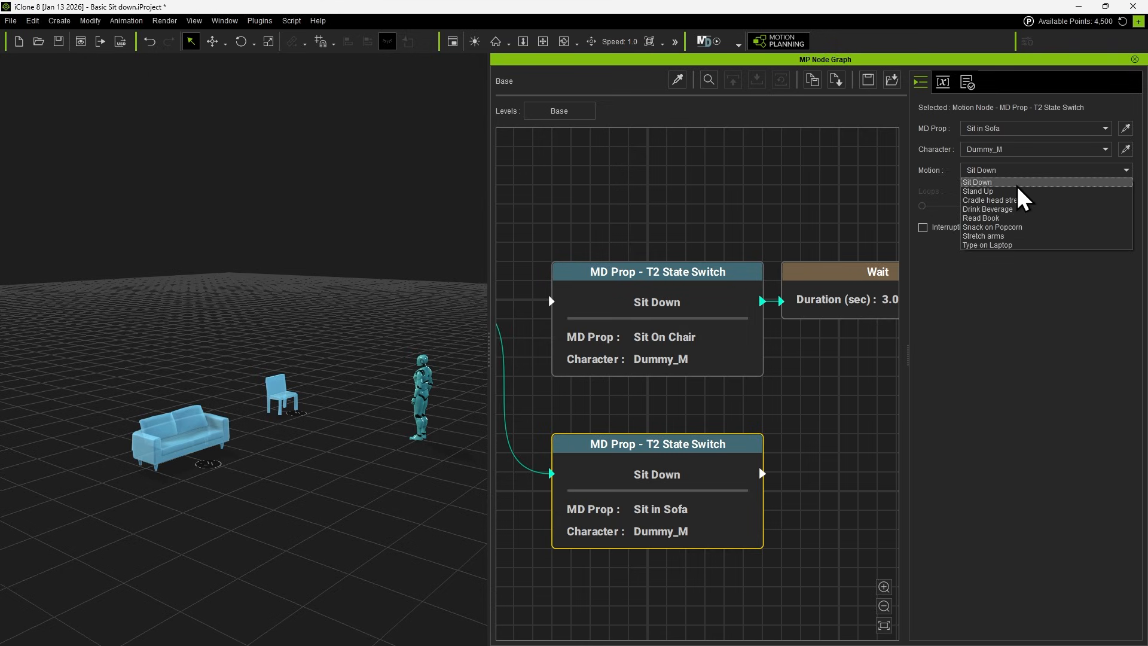
pyautogui.click(1020, 186)
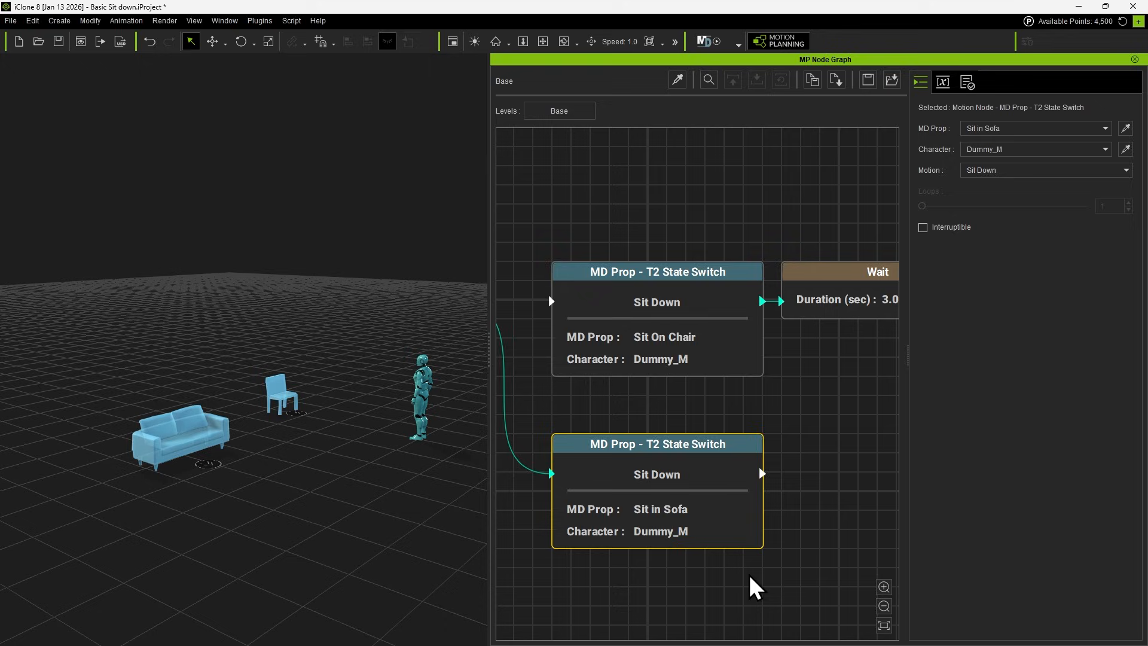
# Duplicate the sofa Sit Down node, chain the copy after it, and set its motion to Read Book.
pyautogui.scroll(-1, 742, 572)
pyautogui.moveTo(738, 569); pyautogui.dragTo(657, 562, button='middle')
pyautogui.hotkey('ctrl', 'v')
pyautogui.moveTo(680, 478); pyautogui.dragTo(699, 477)
pyautogui.click(1030, 172)
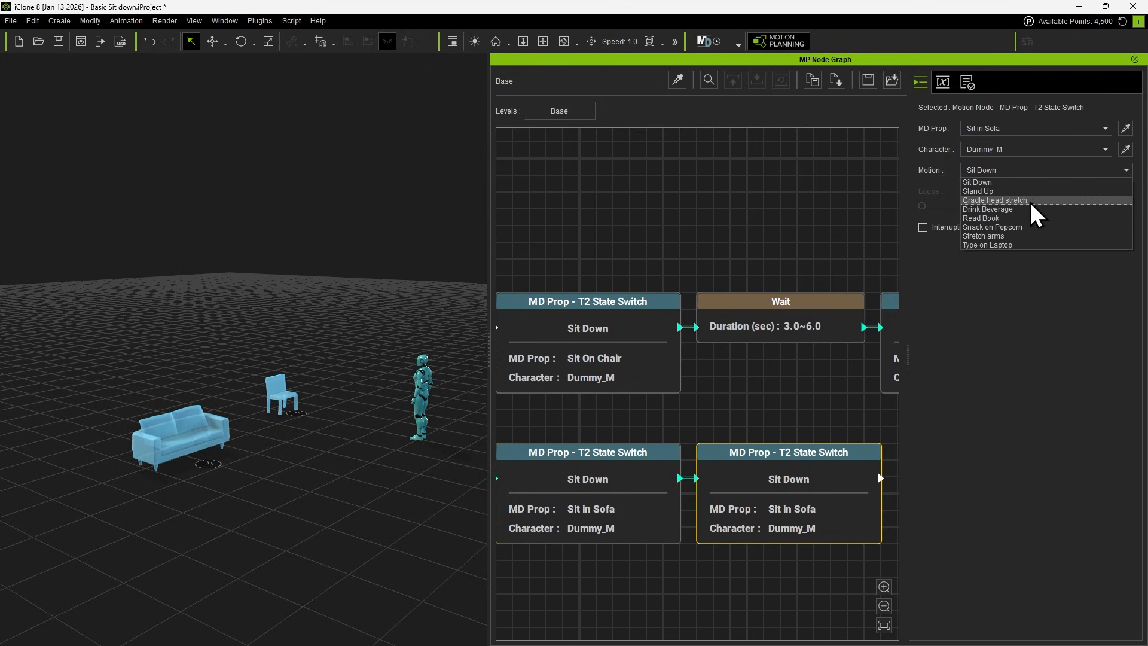
pyautogui.click(1024, 218)
# Duplicate the sofa Read Book node, chain the copy after it, and set its motion to Stretch arms.
pyautogui.moveTo(831, 483); pyautogui.dragTo(577, 459, button='middle')
pyautogui.hotkey('ctrl', 'c')
pyautogui.hotkey('ctrl', 'v')
pyautogui.moveTo(627, 454); pyautogui.dragTo(644, 454)
pyautogui.click(1026, 171)
pyautogui.click(1020, 237)
# Duplicate the sofa Stretch arms node and set the copy's motion to Stand Up at the end of the chain.
pyautogui.scroll(-4, 789, 482)
pyautogui.moveTo(788, 485); pyautogui.dragTo(716, 476, button='middle')
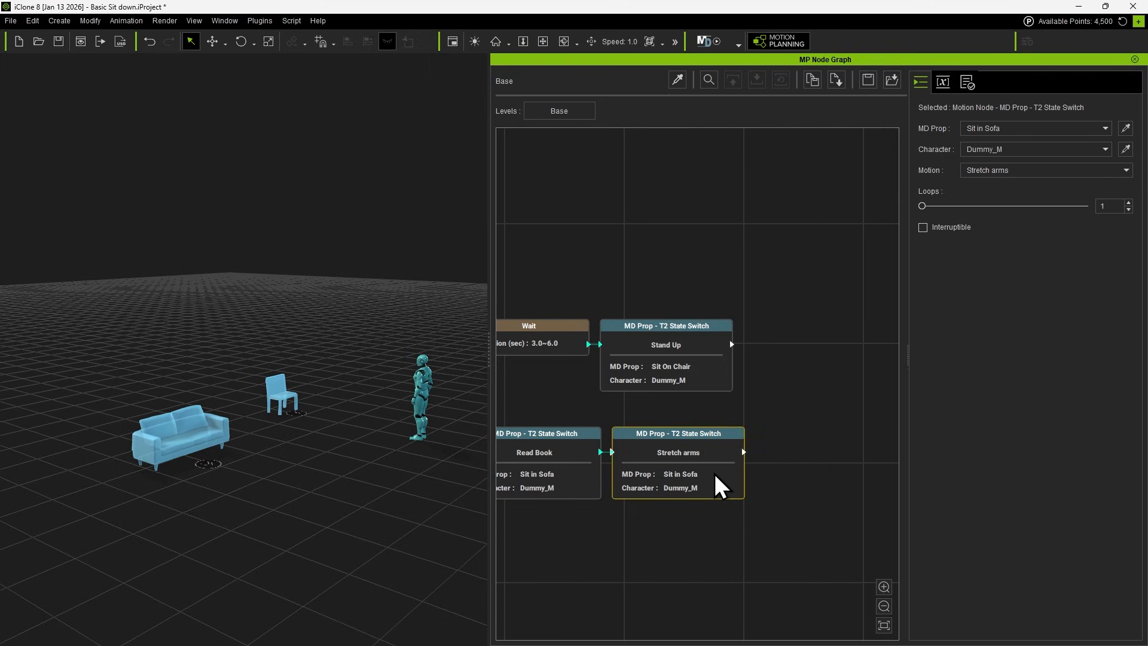
pyautogui.hotkey('ctrl', 'c')
pyautogui.hotkey('ctrl', 'v')
pyautogui.click(1024, 171)
pyautogui.click(1019, 246)
pyautogui.moveTo(846, 460); pyautogui.dragTo(757, 440, button='middle')
pyautogui.scroll(5, 757, 440)
pyautogui.scroll(-5, 711, 513)
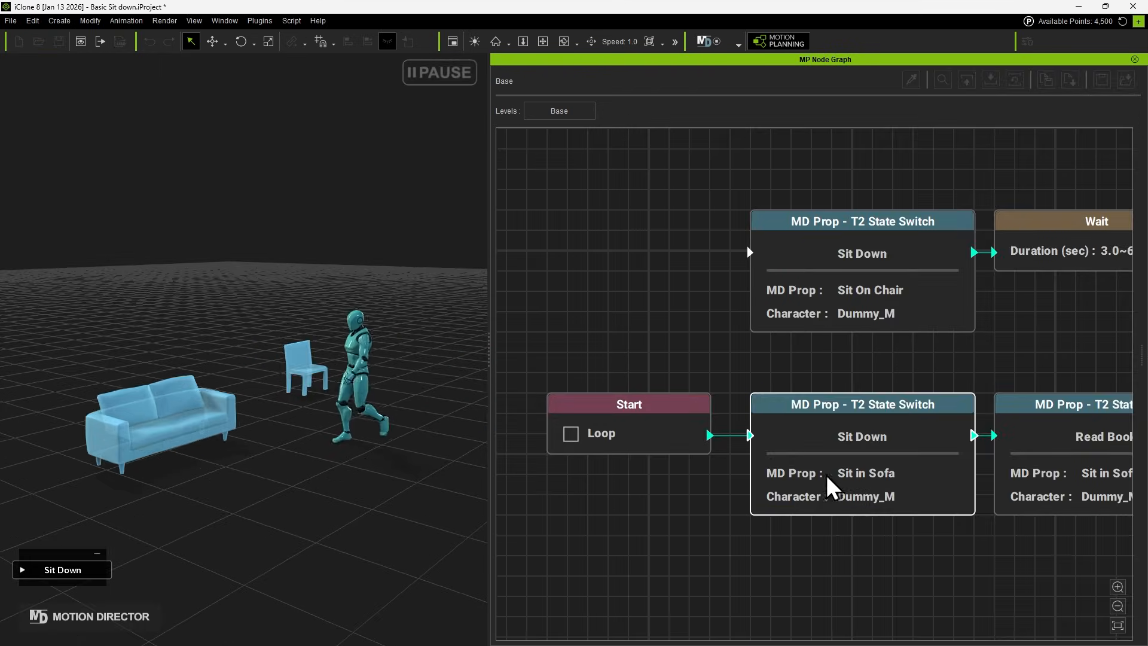
# Play the sofa sequence and follow its active nodes from Sit Down through Stand Up.
pyautogui.click(782, 400)
pyautogui.moveTo(939, 594); pyautogui.dragTo(743, 589, button='middle')
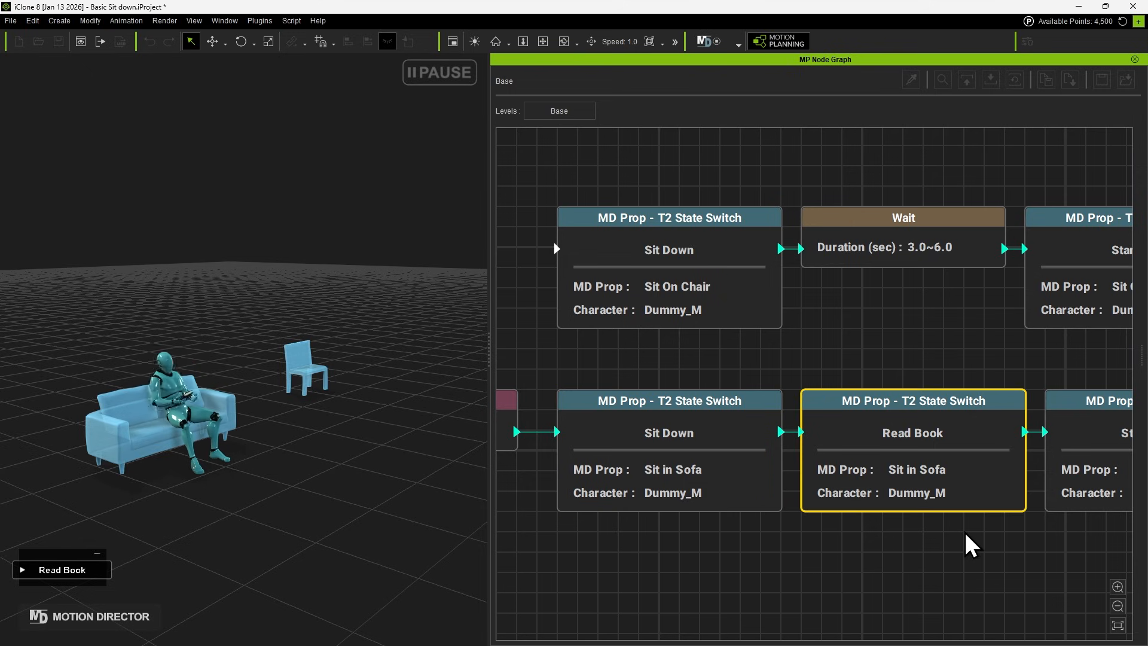
pyautogui.moveTo(964, 531); pyautogui.dragTo(716, 524, button='middle')
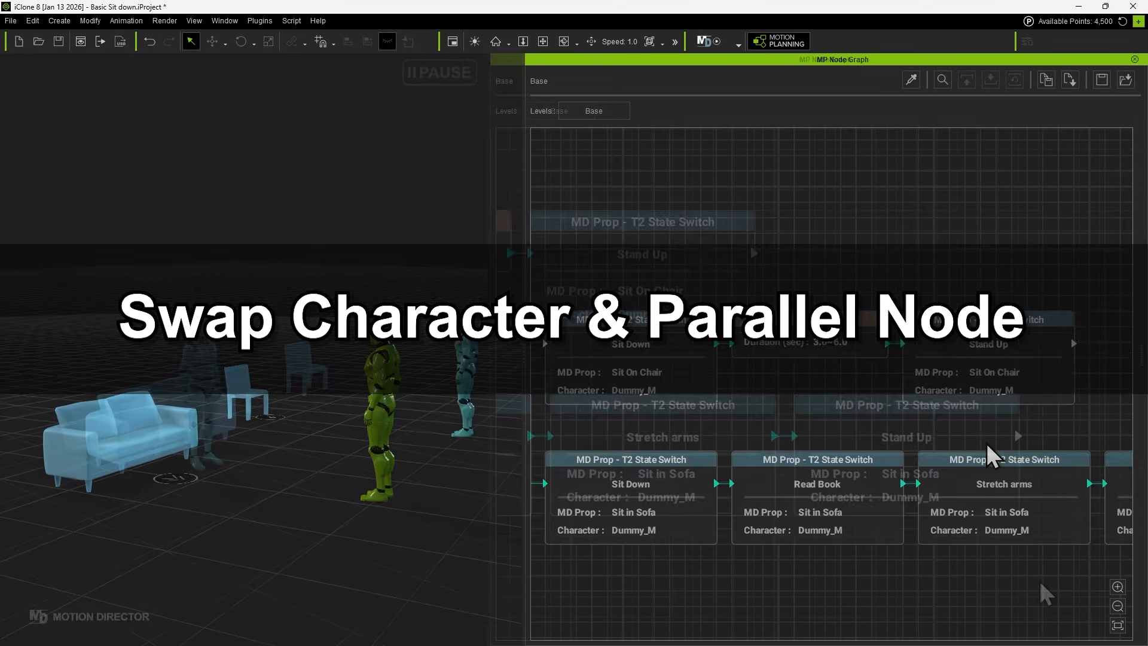
# Assign the green character Dummy_M_0 to the chair's Sit Down and Stand Up nodes.
pyautogui.click(1021, 401)
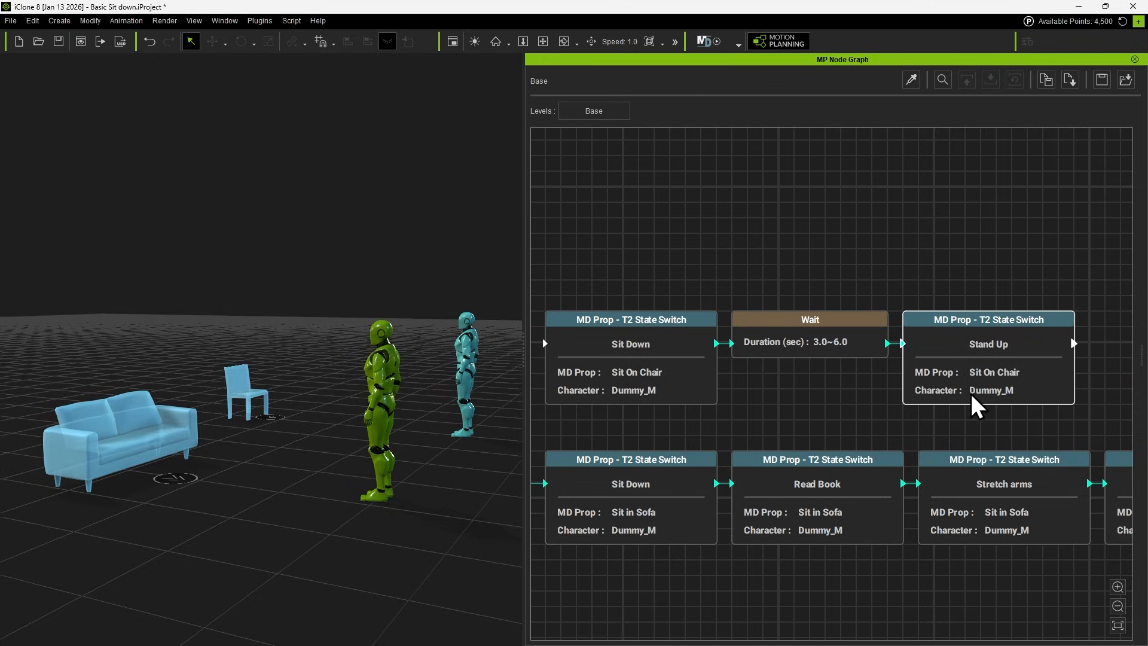
pyautogui.click(748, 436)
pyautogui.click(637, 377)
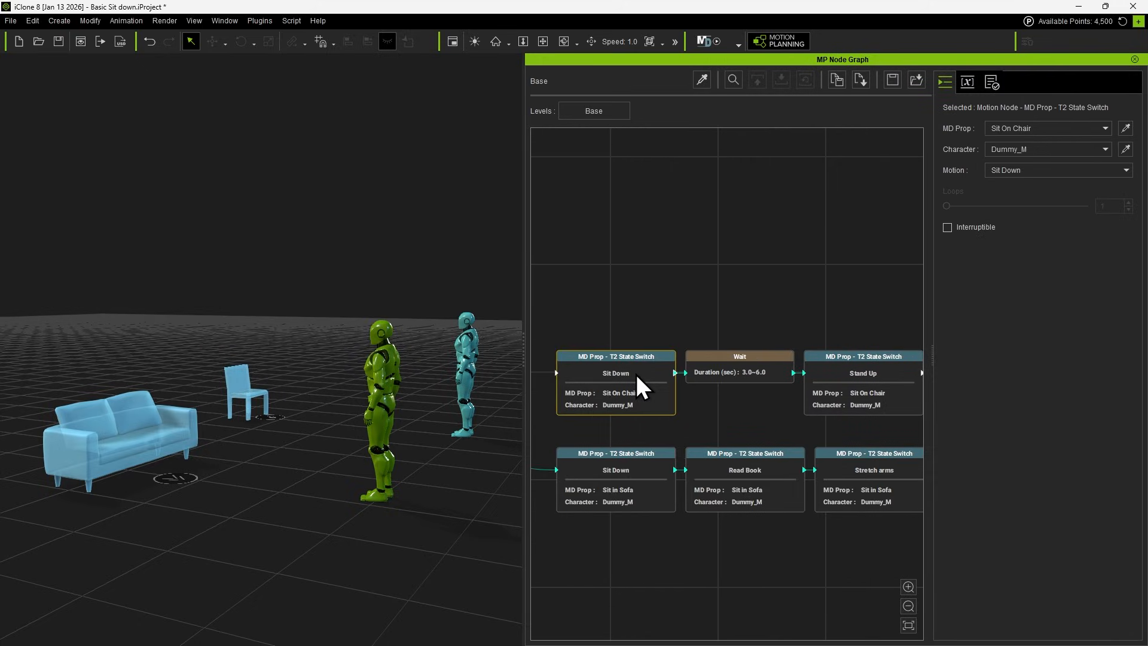
pyautogui.click(1127, 149)
pyautogui.click(878, 369)
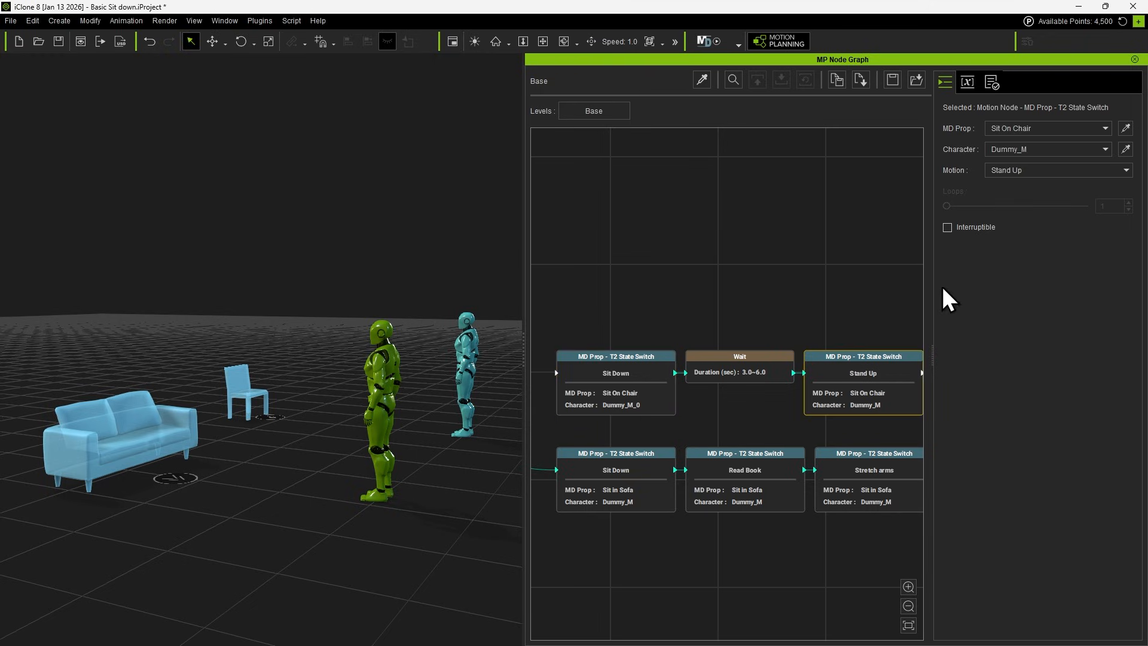
pyautogui.click(1124, 150)
# Swap the actor of all four Sit in Sofa nodes from Dummy_M to Dummy_M_0.
pyautogui.scroll(-2, 592, 479)
pyautogui.moveTo(582, 529); pyautogui.dragTo(874, 471)
pyautogui.rightClick(875, 472)
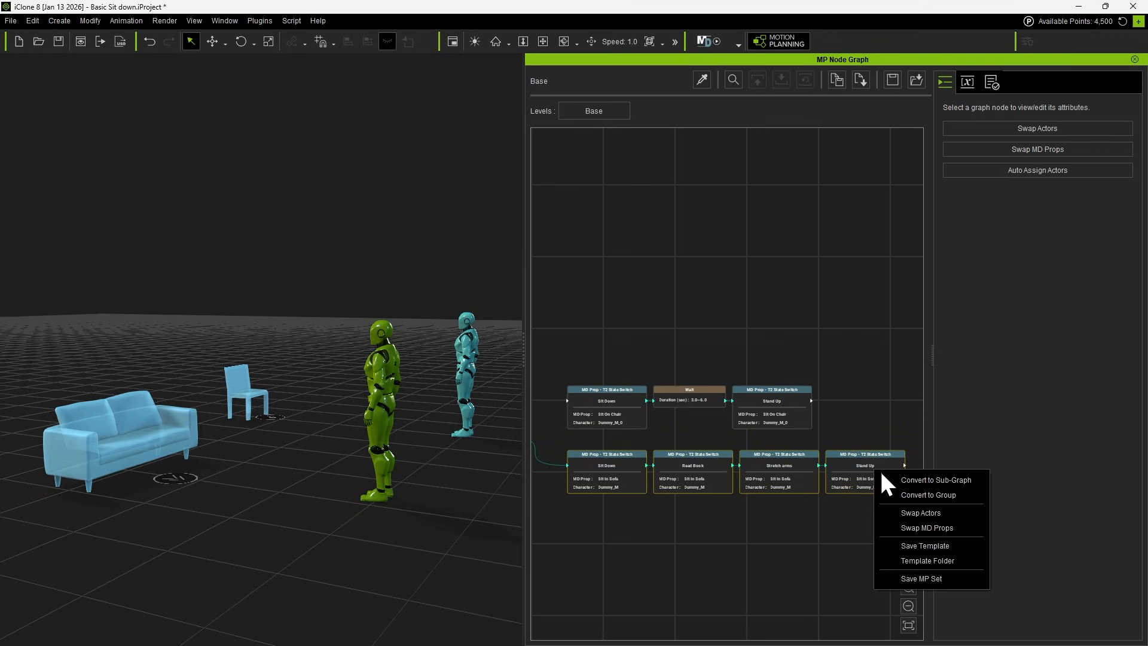
pyautogui.click(951, 513)
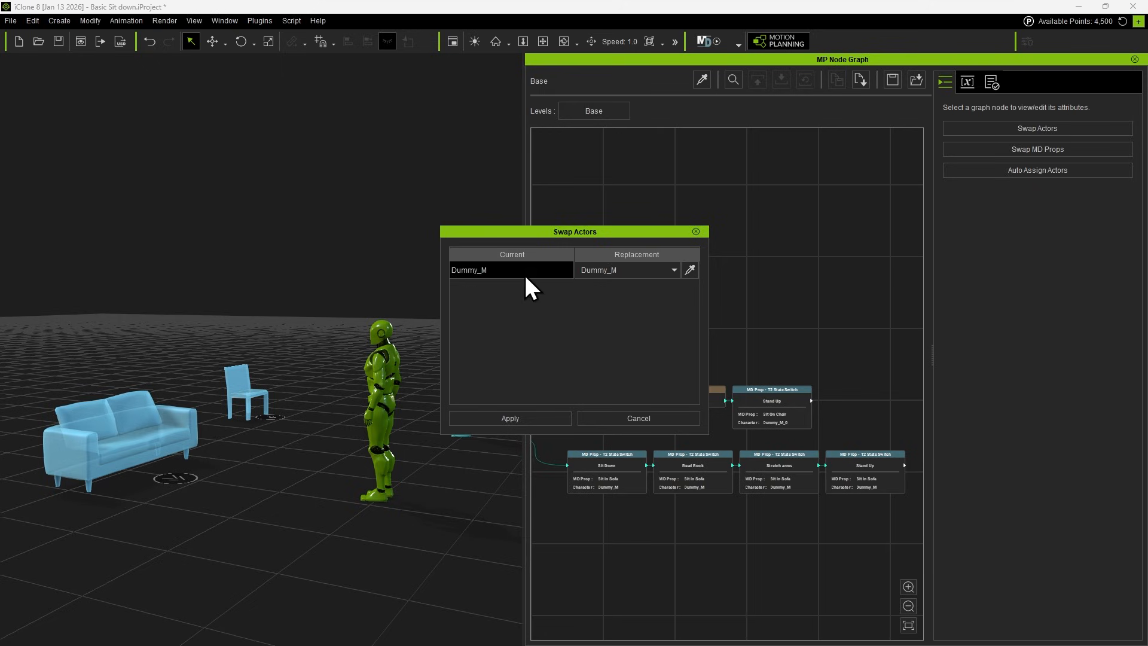
pyautogui.click(613, 270)
pyautogui.click(608, 293)
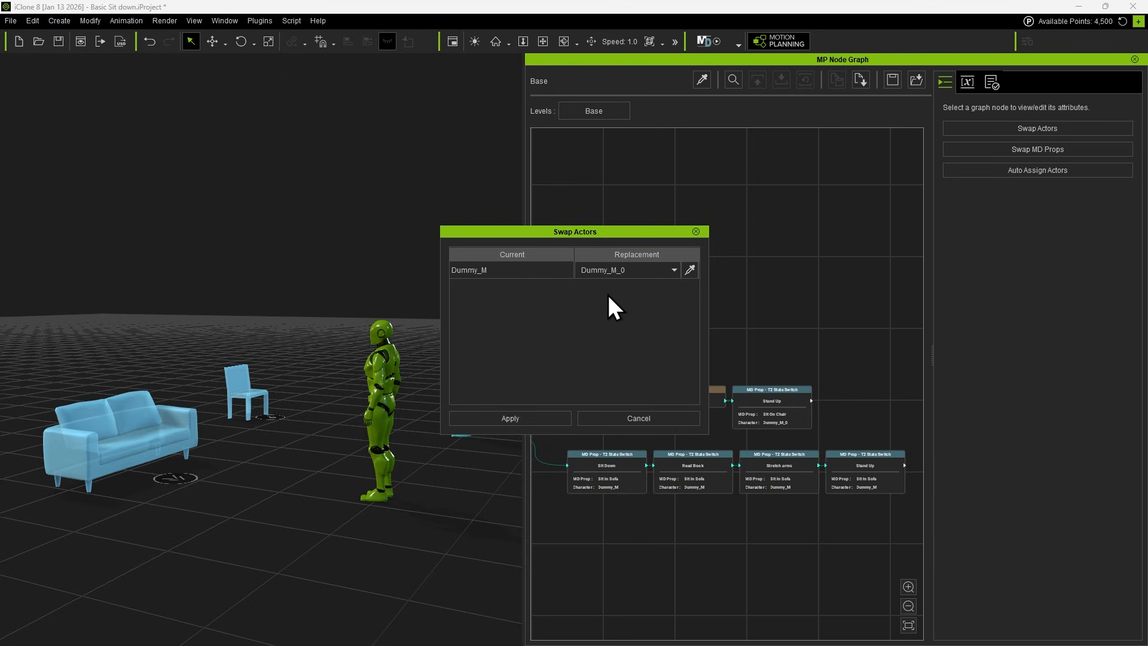
pyautogui.click(543, 418)
pyautogui.scroll(5, 610, 498)
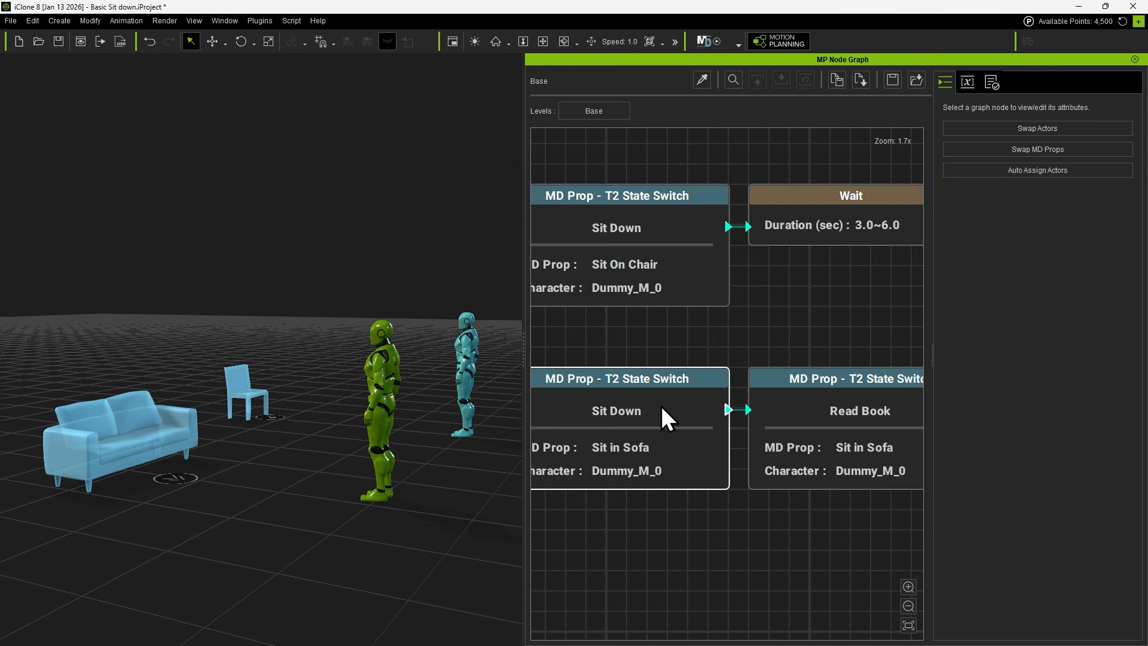
pyautogui.moveTo(885, 525); pyautogui.dragTo(525, 525)
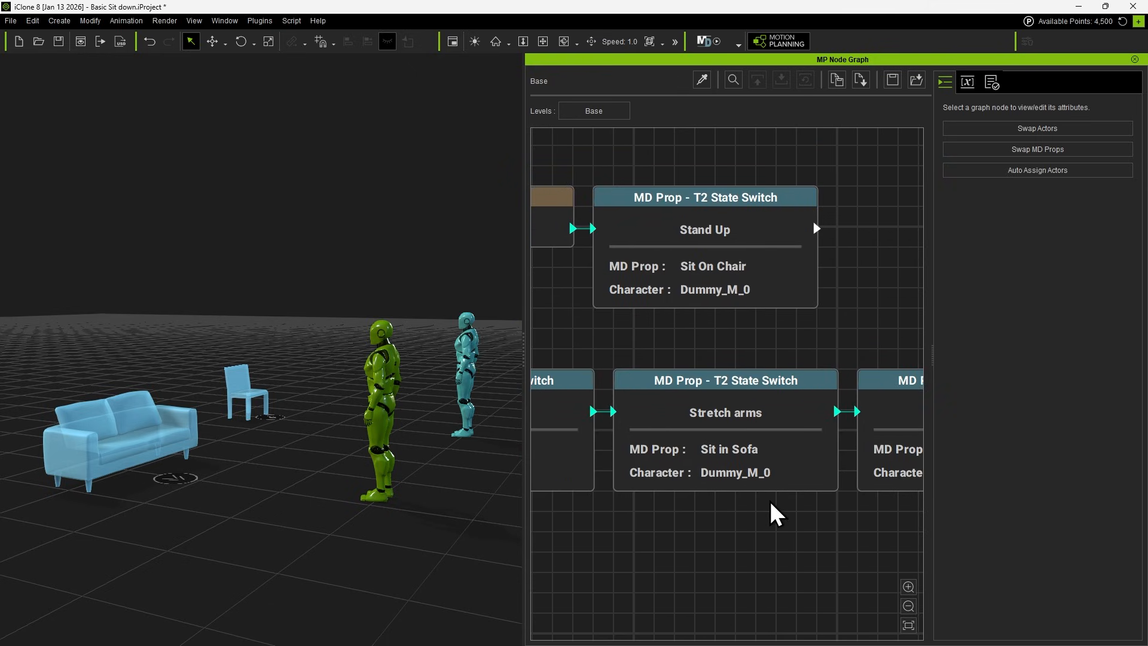
# Swap the actor of the Sit On Chair nodes from Dummy_M_0 to Dummy_M.
pyautogui.moveTo(844, 512); pyautogui.dragTo(716, 531)
pyautogui.scroll(-5, 783, 521)
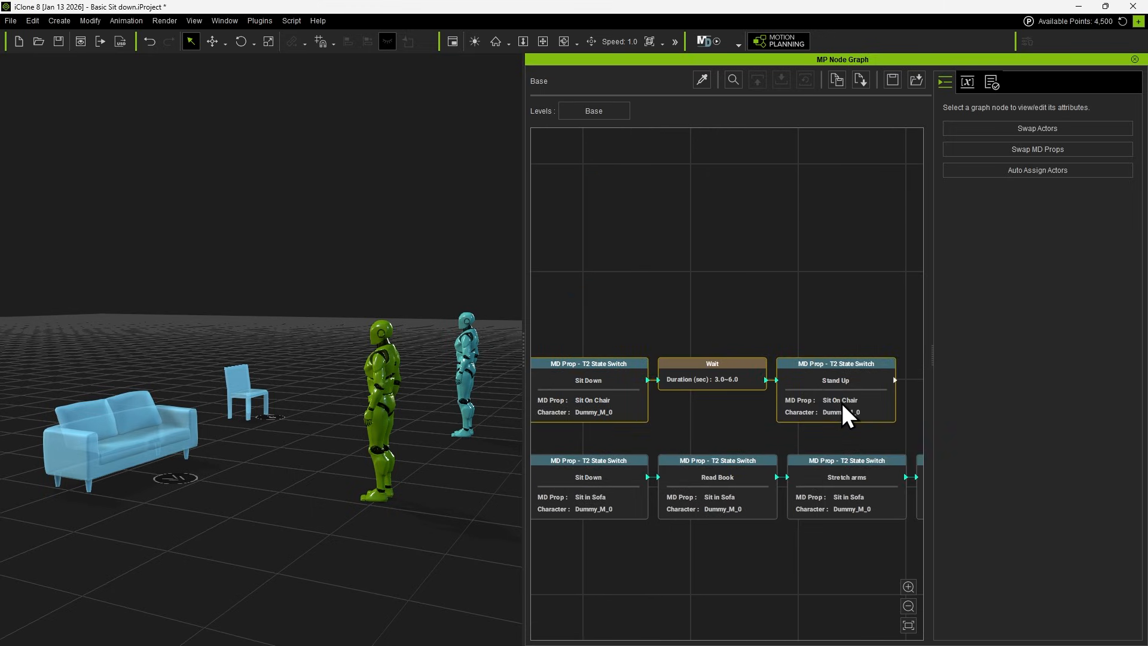
pyautogui.click(1007, 129)
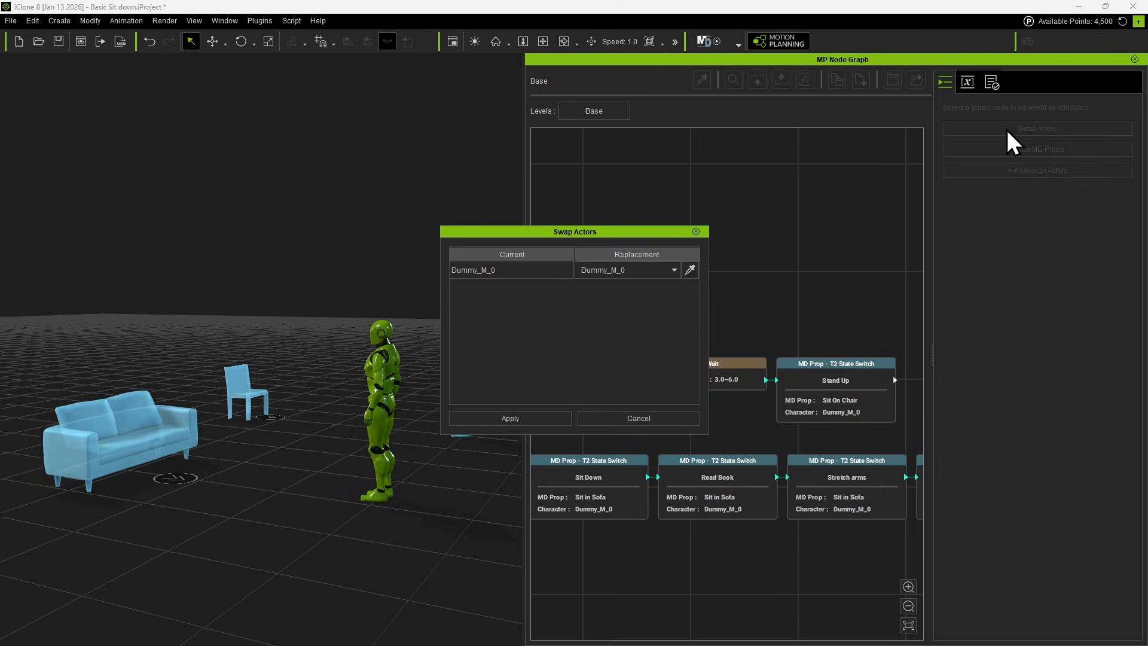
pyautogui.click(616, 272)
pyautogui.click(624, 285)
pyautogui.click(533, 419)
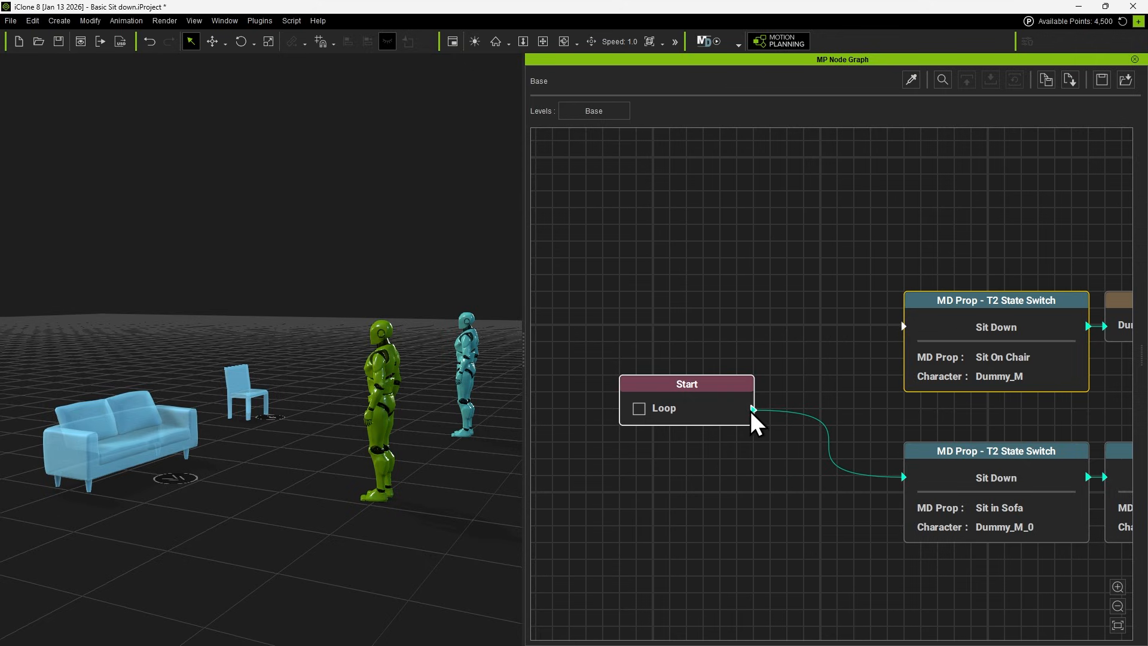
# Move the Start node away from the chains and add a Parallel flow node to its output.
pyautogui.moveTo(753, 410); pyautogui.dragTo(904, 326)
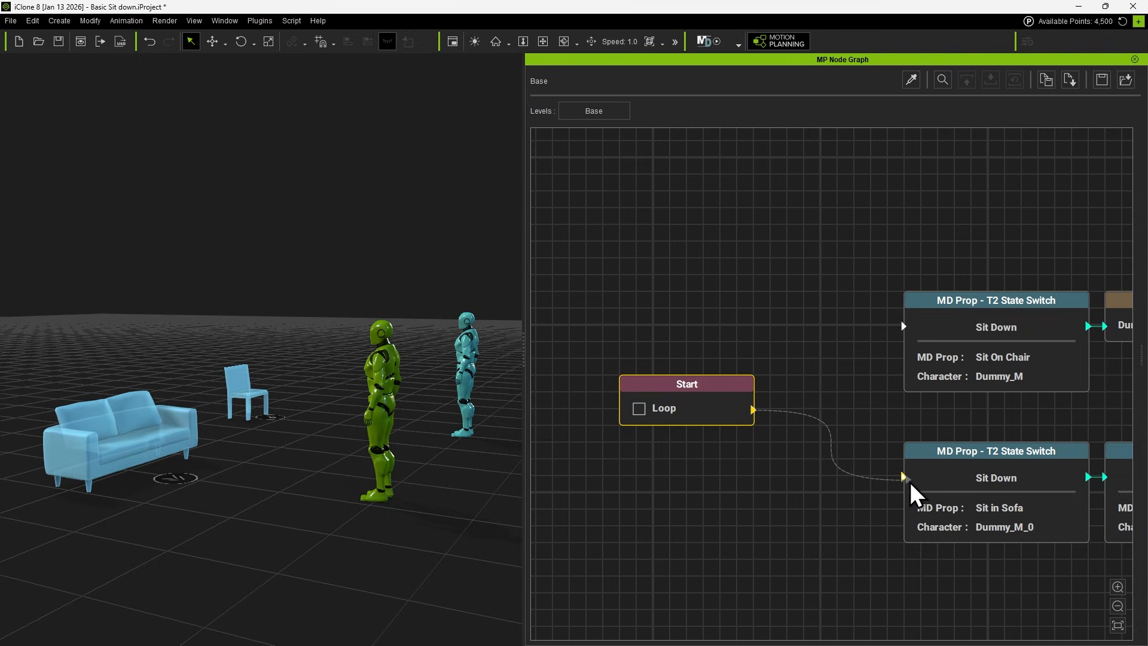
pyautogui.moveTo(911, 480); pyautogui.dragTo(908, 479)
pyautogui.moveTo(738, 422); pyautogui.dragTo(655, 354)
pyautogui.moveTo(903, 477); pyautogui.dragTo(745, 394)
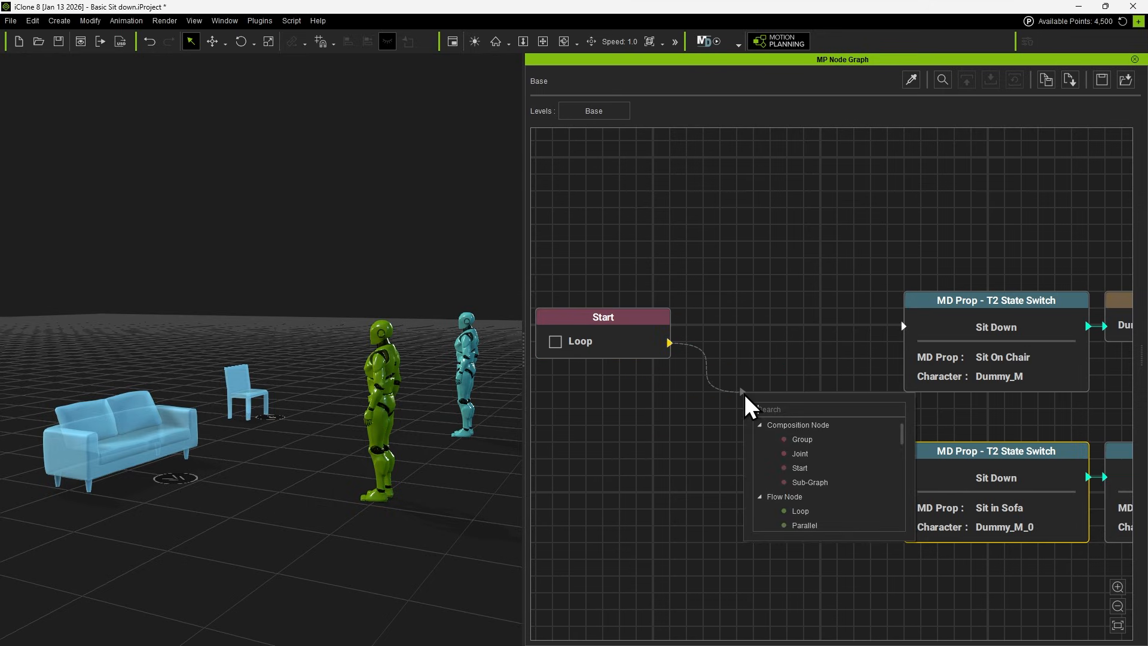
pyautogui.click(805, 439)
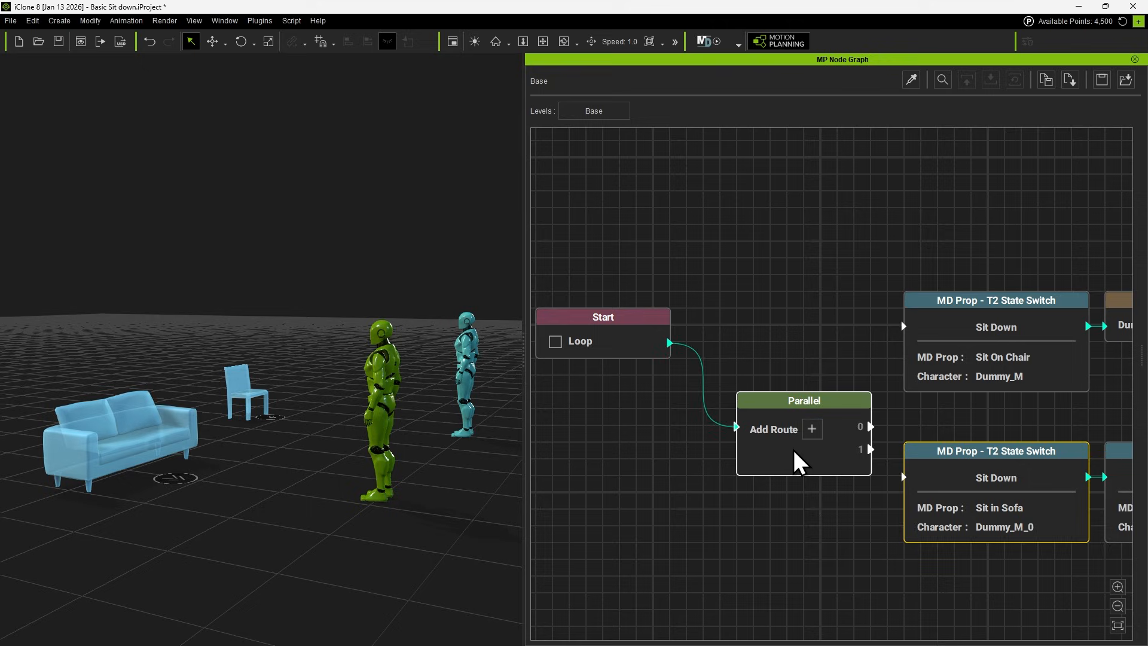
# Connect Parallel outputs 0 and 1 to the chair and sofa Sit Down nodes and play the simulation.
pyautogui.moveTo(854, 427); pyautogui.dragTo(904, 327)
pyautogui.moveTo(854, 450); pyautogui.dragTo(905, 494)
pyautogui.click(706, 41)
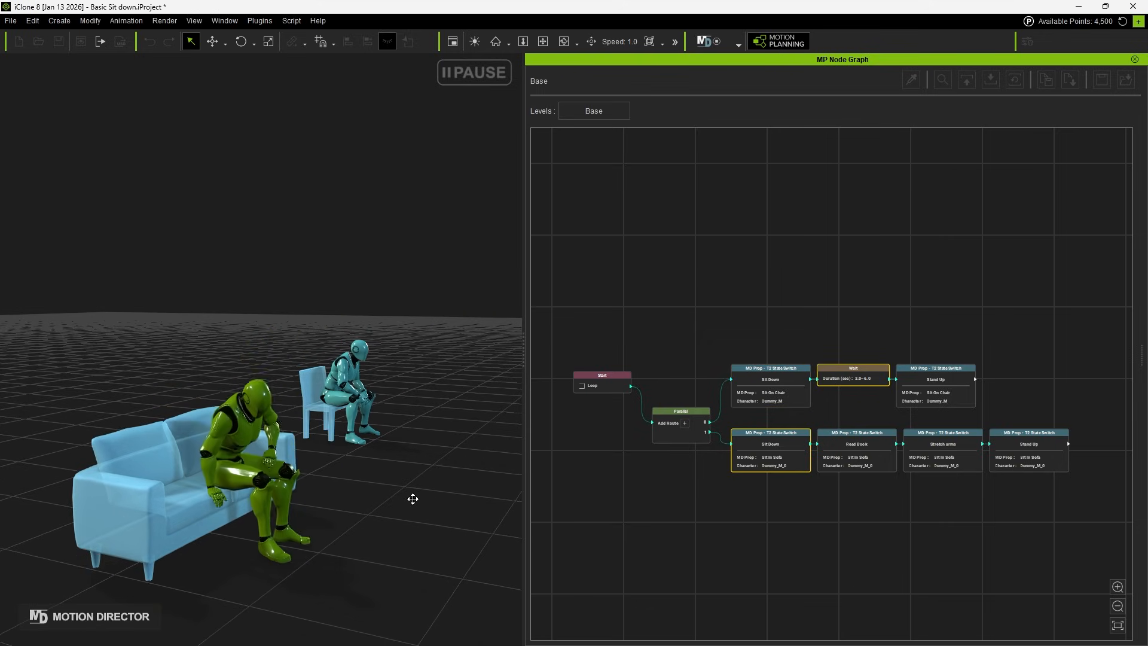
pyautogui.scroll(6, 844, 417)
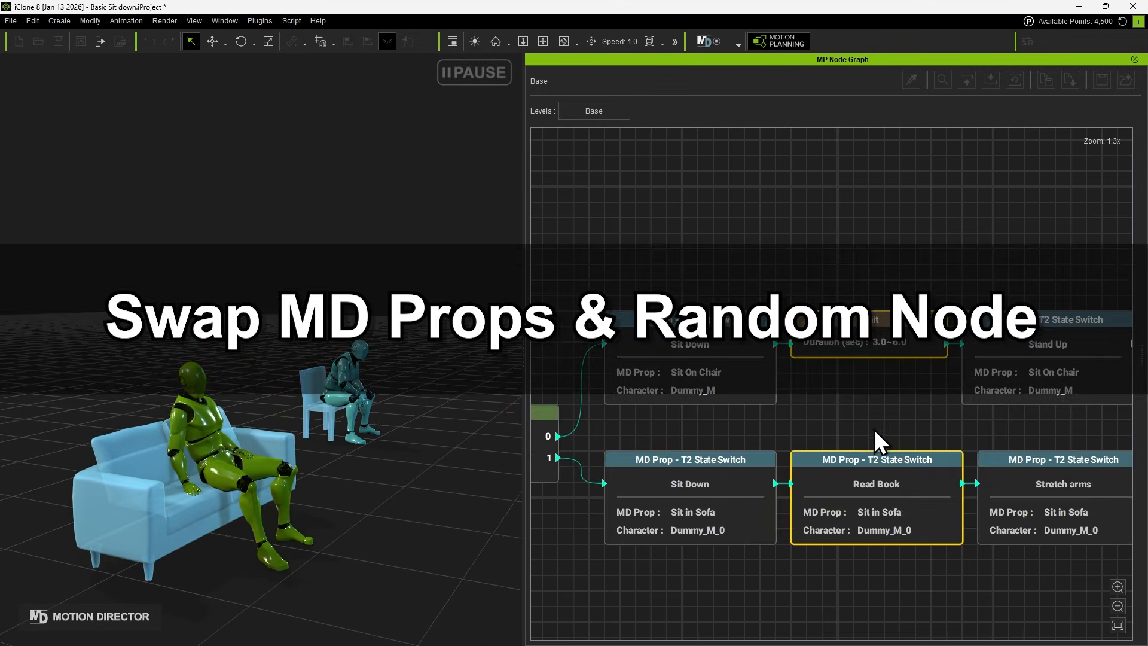
pyautogui.moveTo(879, 432); pyautogui.dragTo(845, 440, button='middle')
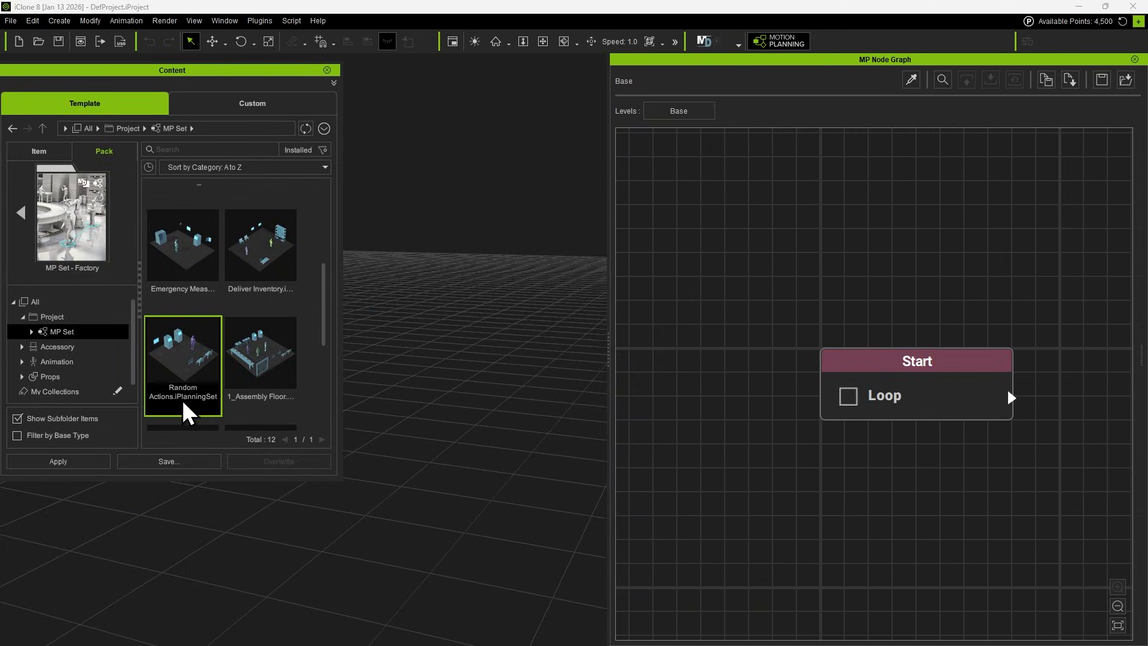
# Load the Random Actions planning set and examine its Random node routes and the Test Machine and Sit on Chair groups.
pyautogui.doubleClick(197, 376)
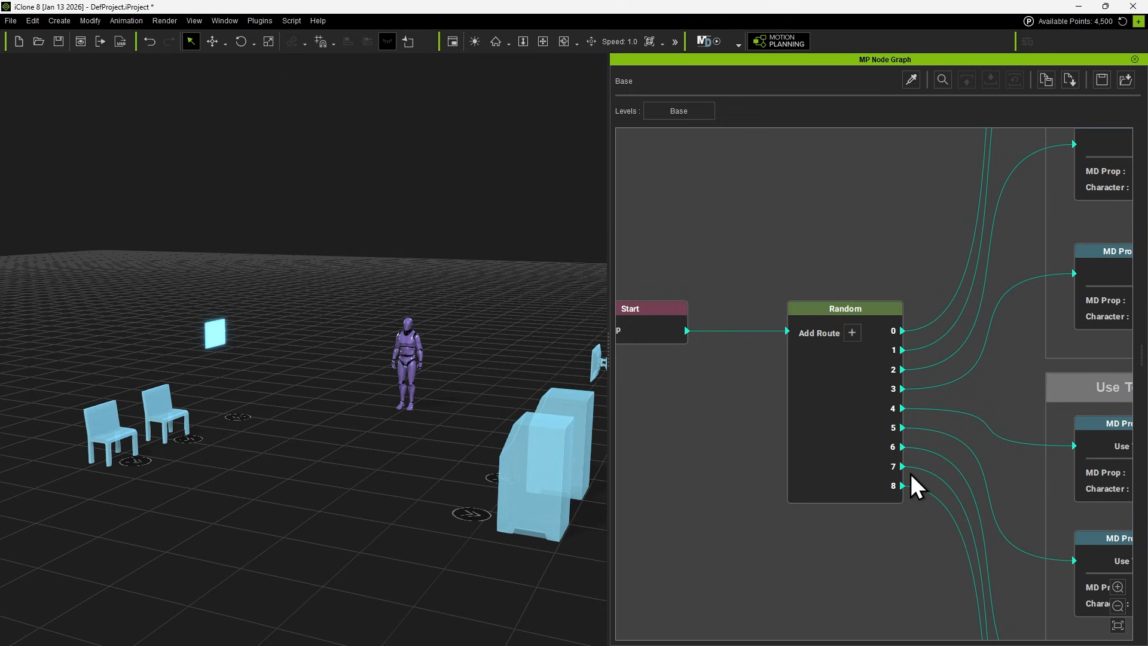
pyautogui.scroll(-5, 910, 474)
pyautogui.moveTo(1029, 166); pyautogui.dragTo(819, 377, button='middle')
pyautogui.scroll(6, 822, 358)
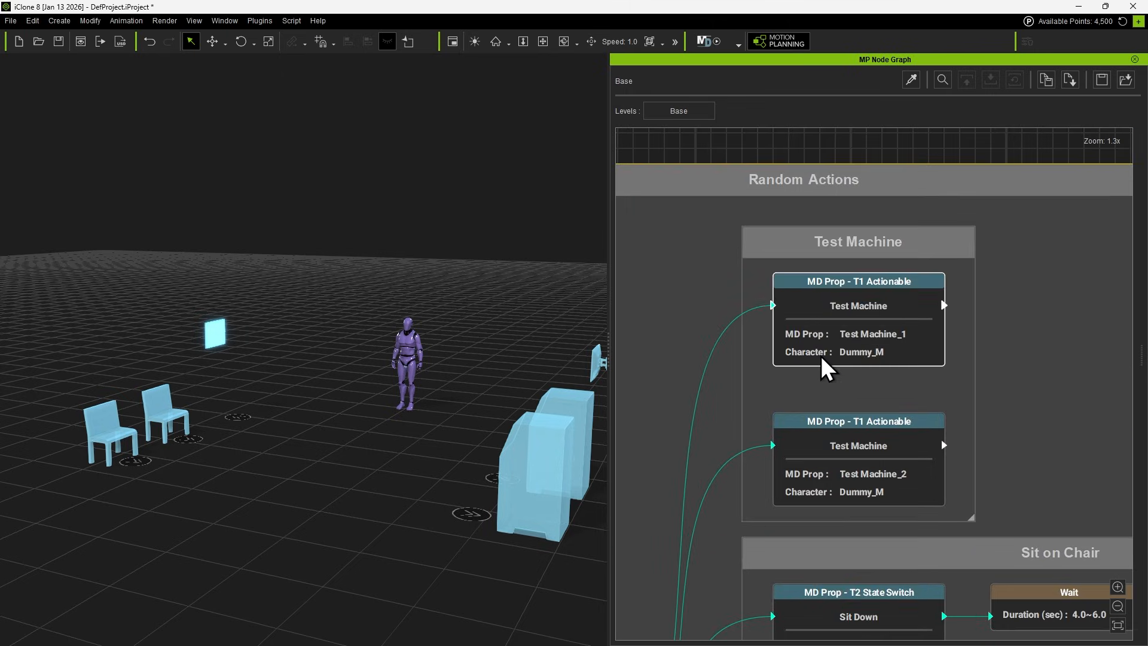
pyautogui.moveTo(1064, 495); pyautogui.dragTo(924, 311, button='middle')
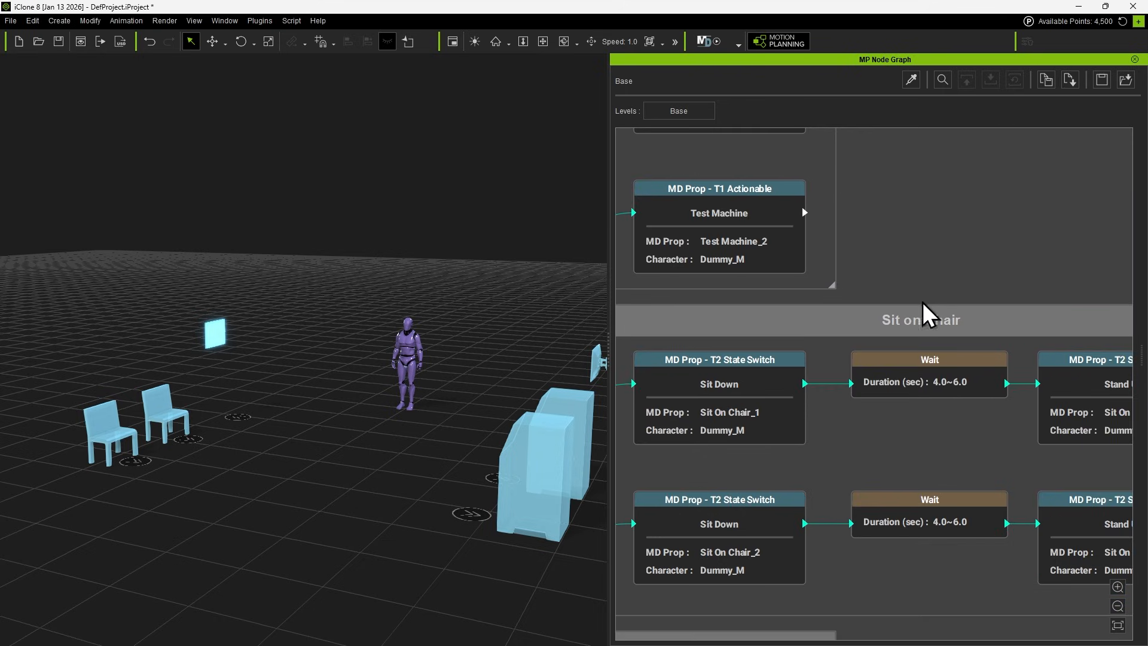
pyautogui.scroll(-1, 859, 547)
pyautogui.moveTo(859, 551); pyautogui.dragTo(969, 154, button='middle')
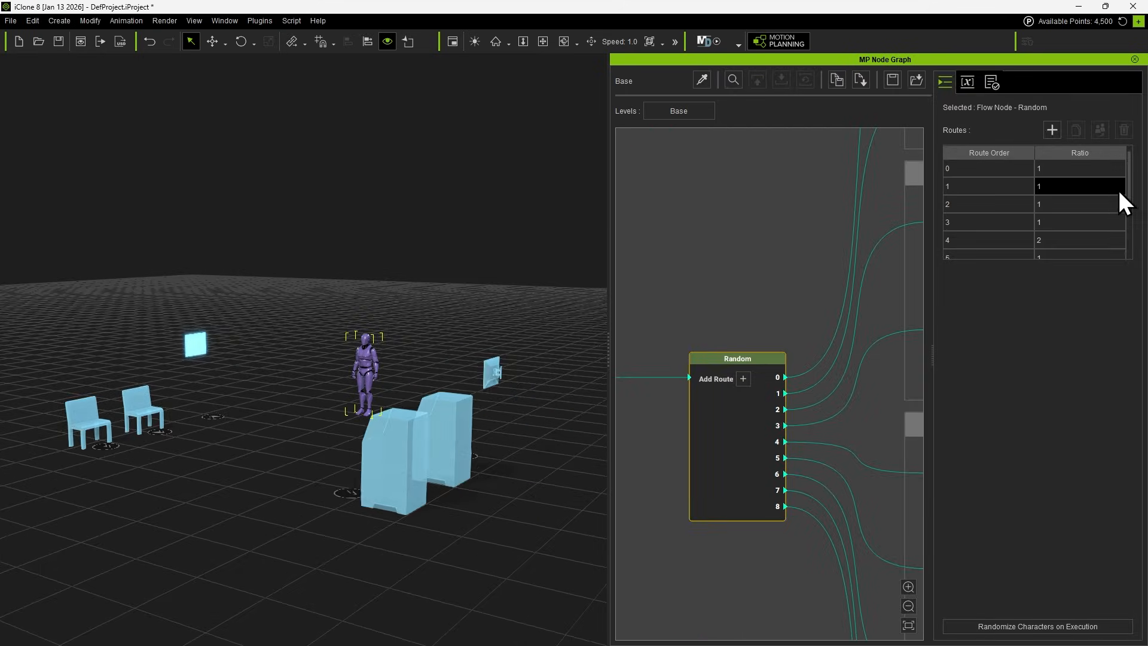
# Set the Random node's ratio to 3 for routes 0 and 1, which lead to the Test Machine nodes.
pyautogui.moveTo(1130, 226); pyautogui.dragTo(1126, 170)
pyautogui.moveTo(880, 297); pyautogui.dragTo(820, 351, button='middle')
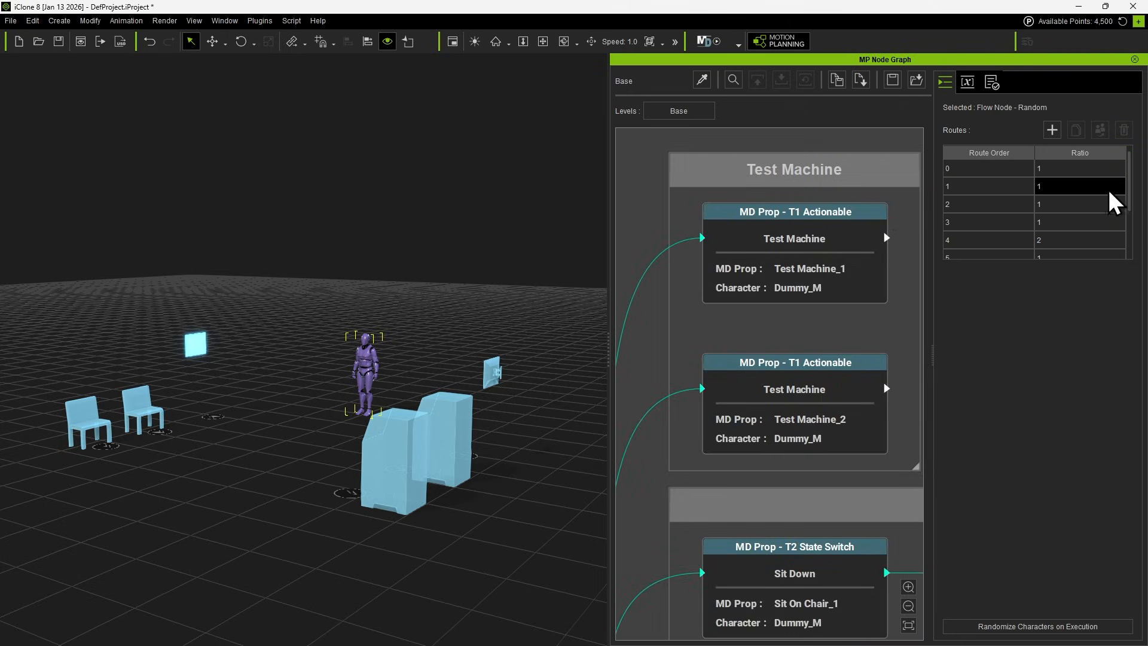
pyautogui.click(1054, 169)
pyautogui.doubleClick(1042, 170)
pyautogui.write('3')
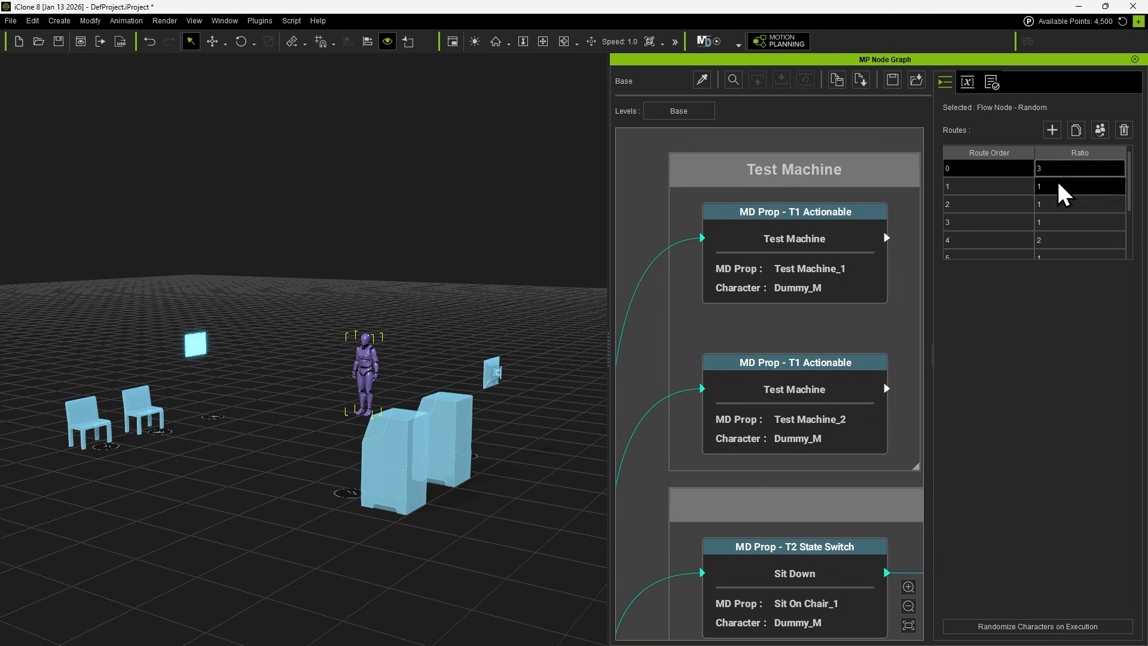
pyautogui.doubleClick(1058, 184)
pyautogui.write('3')
pyautogui.click(1058, 278)
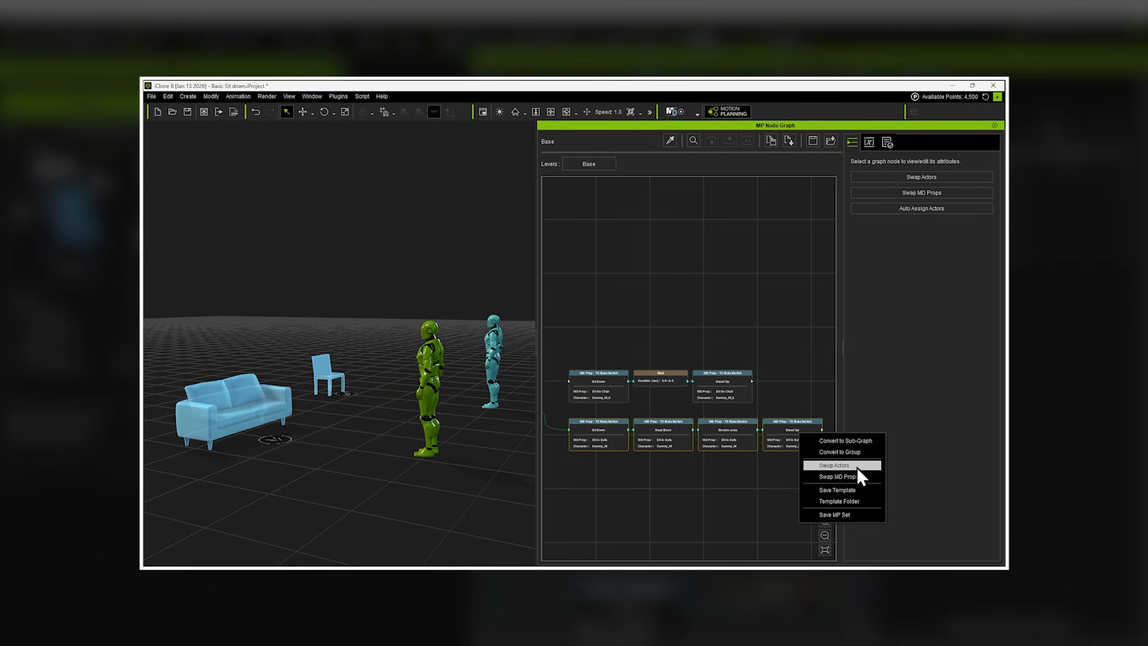
# Swap the actor of the four sofa nodes from Dummy_M to Dummy_M_0 and apply the replacement.
pyautogui.click(856, 466)
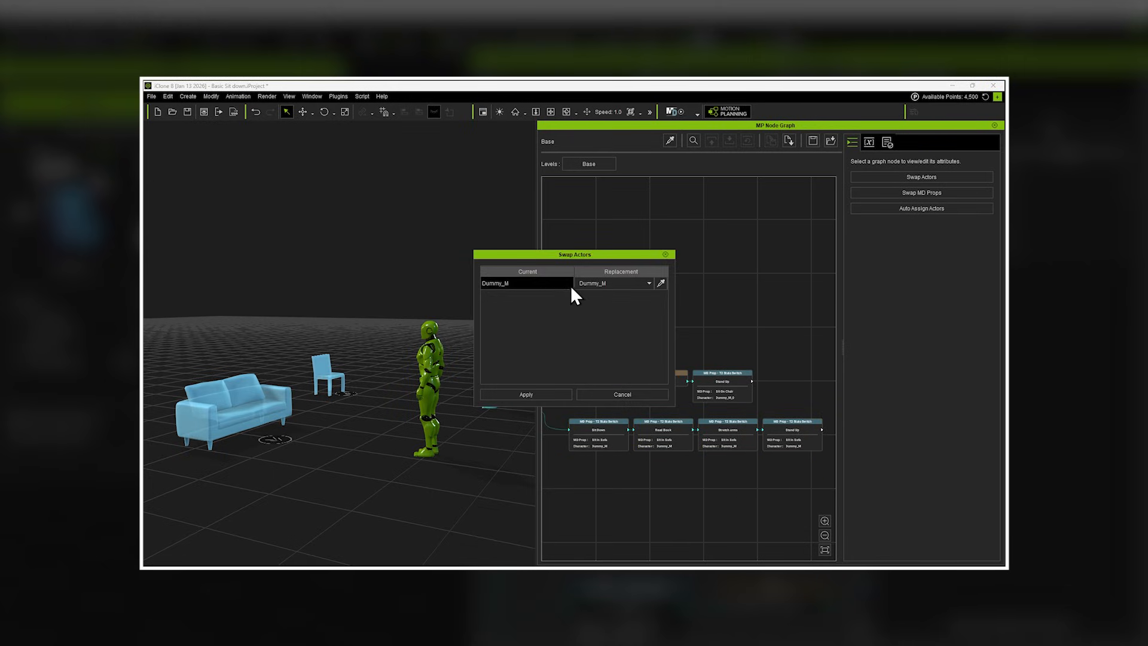
pyautogui.click(604, 284)
pyautogui.click(600, 301)
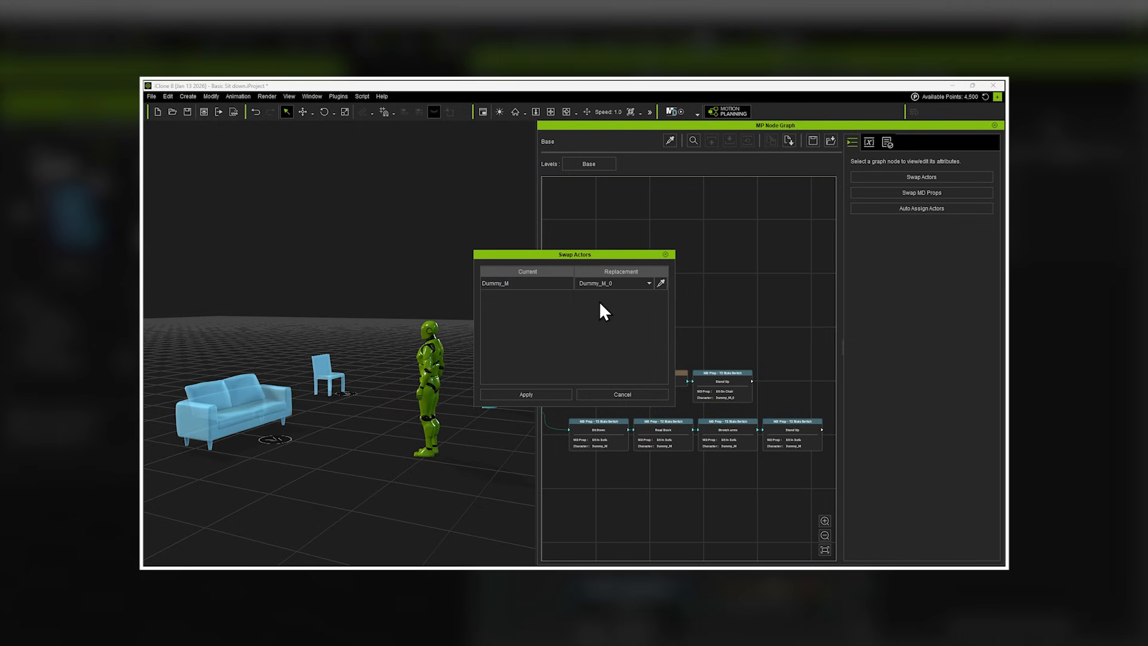
pyautogui.click(551, 394)
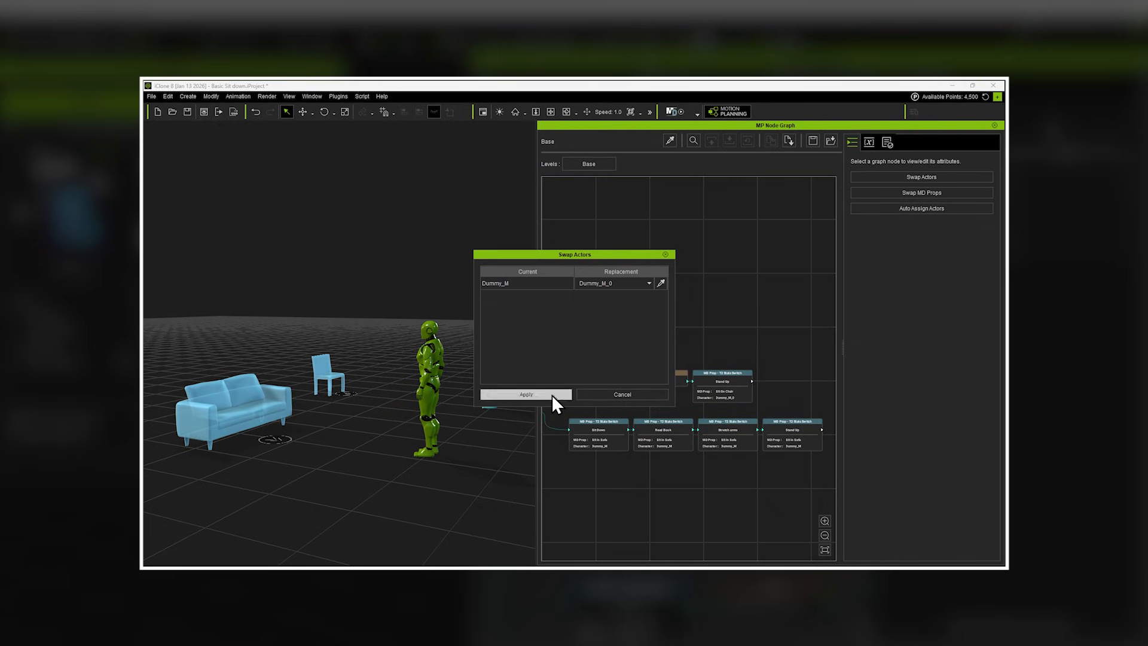
# Place two 05_Observe MD props in the scene near the character and select one of them.
pyautogui.scroll(5, 601, 455)
pyautogui.scroll(5, 601, 454)
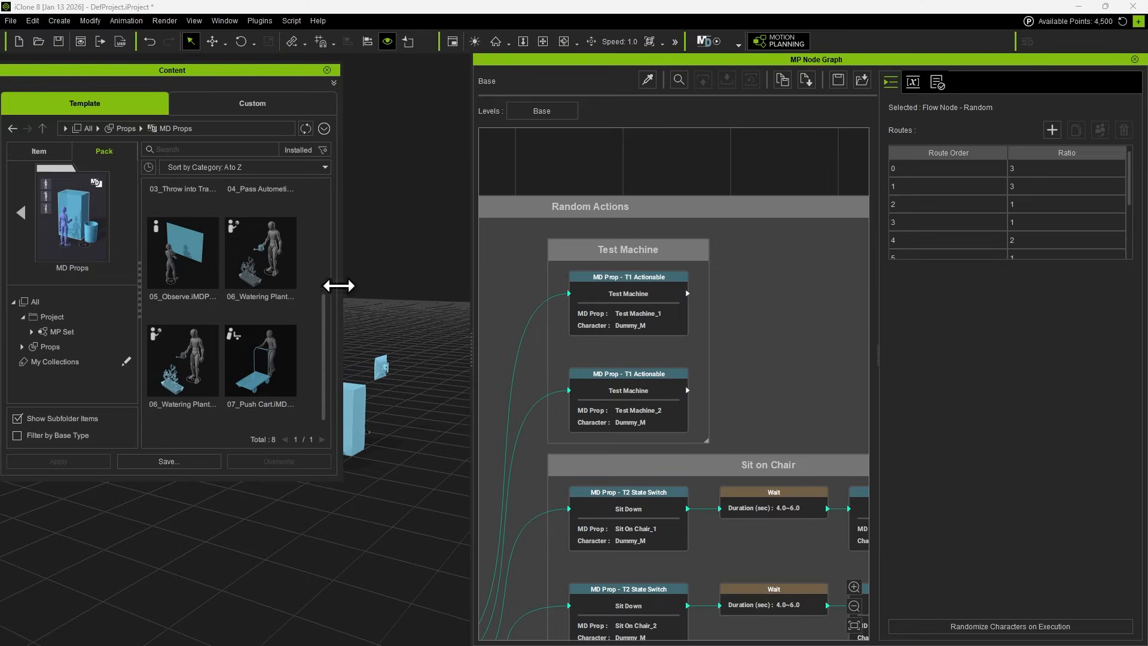
pyautogui.moveTo(185, 250); pyautogui.dragTo(428, 413)
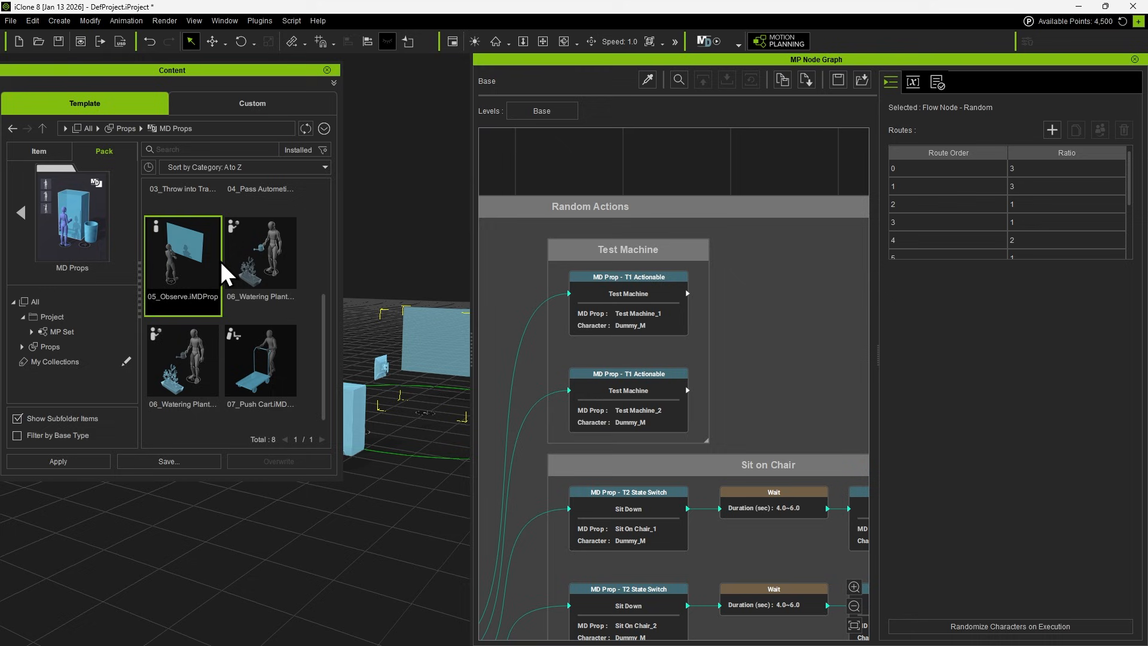
pyautogui.moveTo(209, 260); pyautogui.dragTo(353, 353)
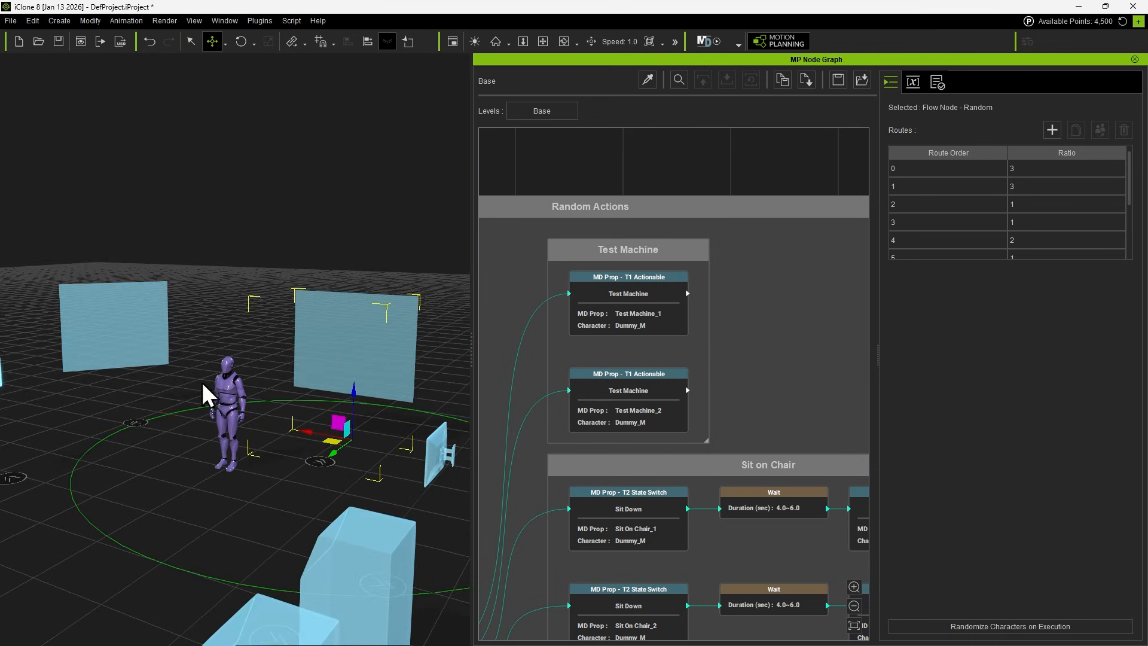
pyautogui.click(116, 320)
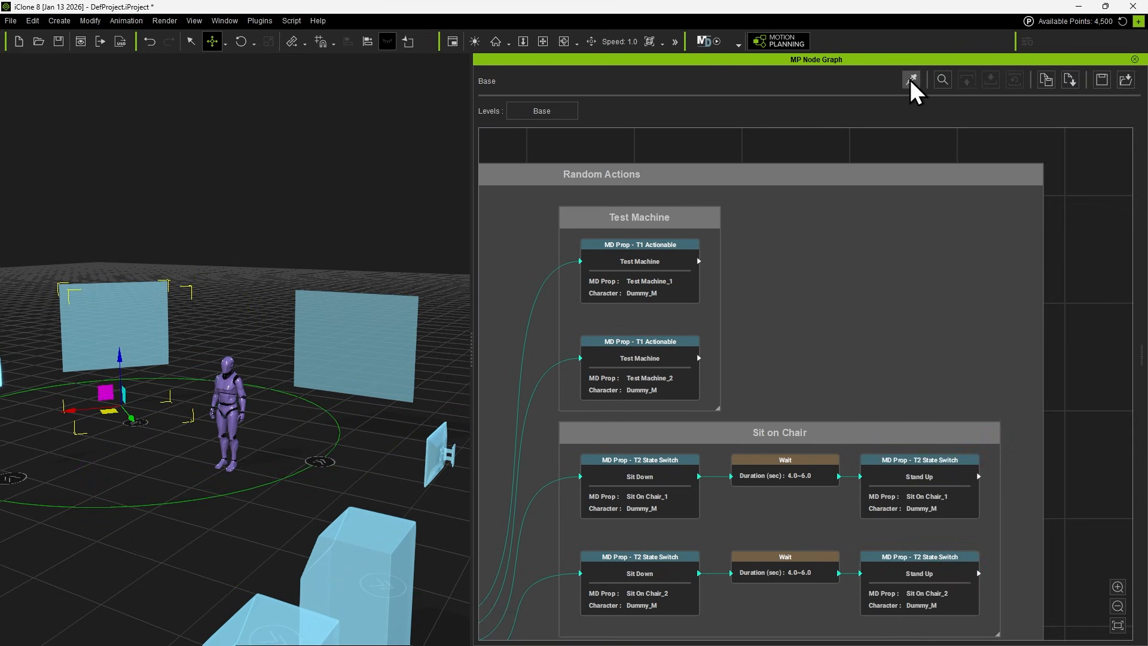
# Pick the two Observe props into the graph as nodes and line them up beside the Test Machine group.
pyautogui.click(910, 80)
pyautogui.click(317, 463)
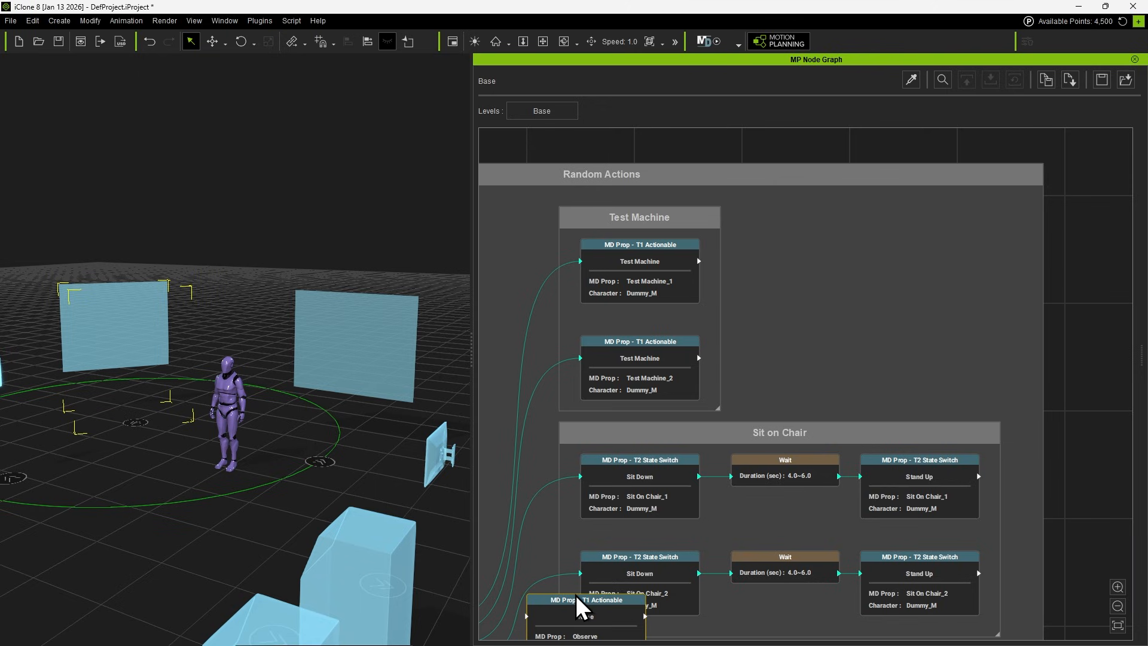
pyautogui.moveTo(579, 608); pyautogui.dragTo(801, 227)
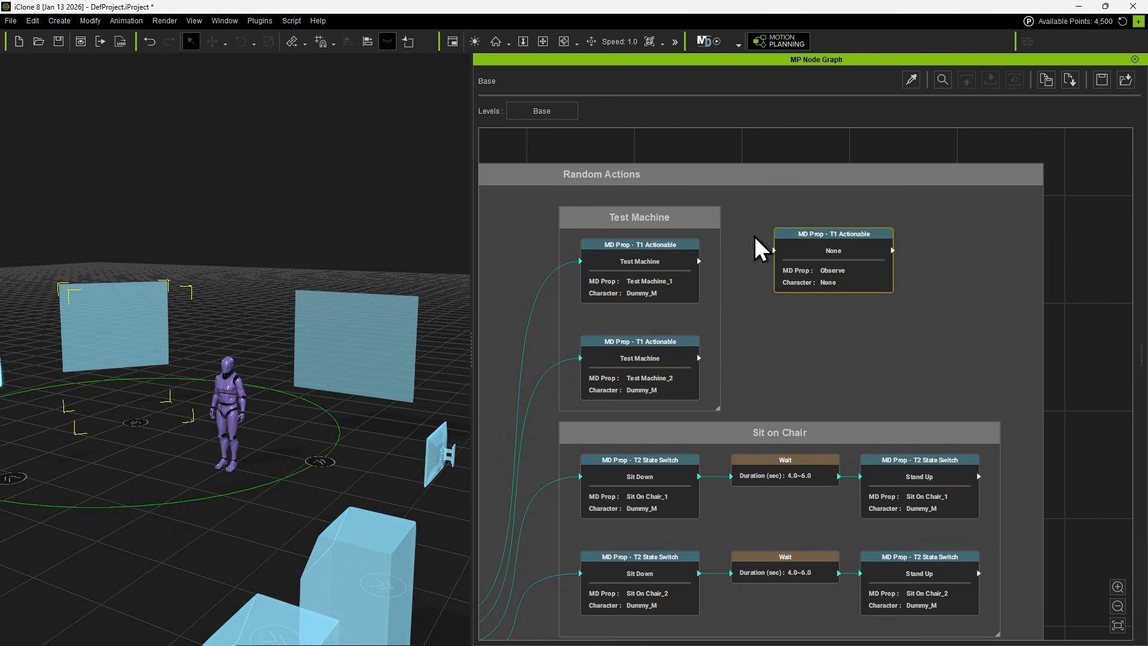
pyautogui.hotkey('ctrl', 'c')
pyautogui.hotkey('ctrl', 'v')
pyautogui.moveTo(993, 251); pyautogui.dragTo(827, 359)
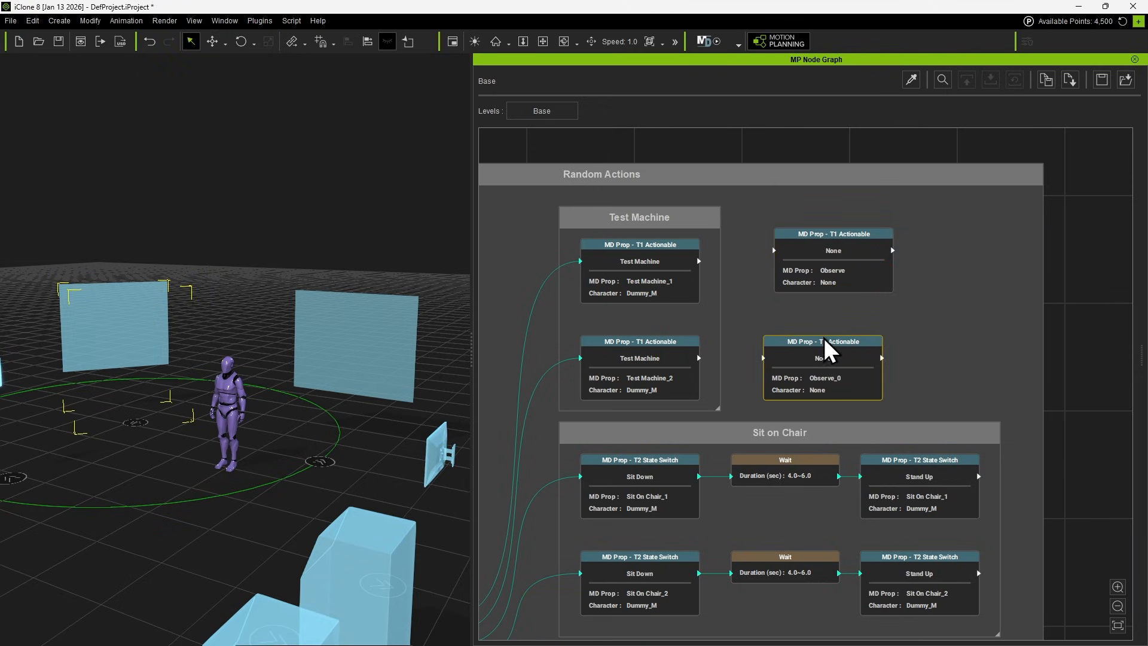
pyautogui.click(910, 335)
pyautogui.click(795, 366)
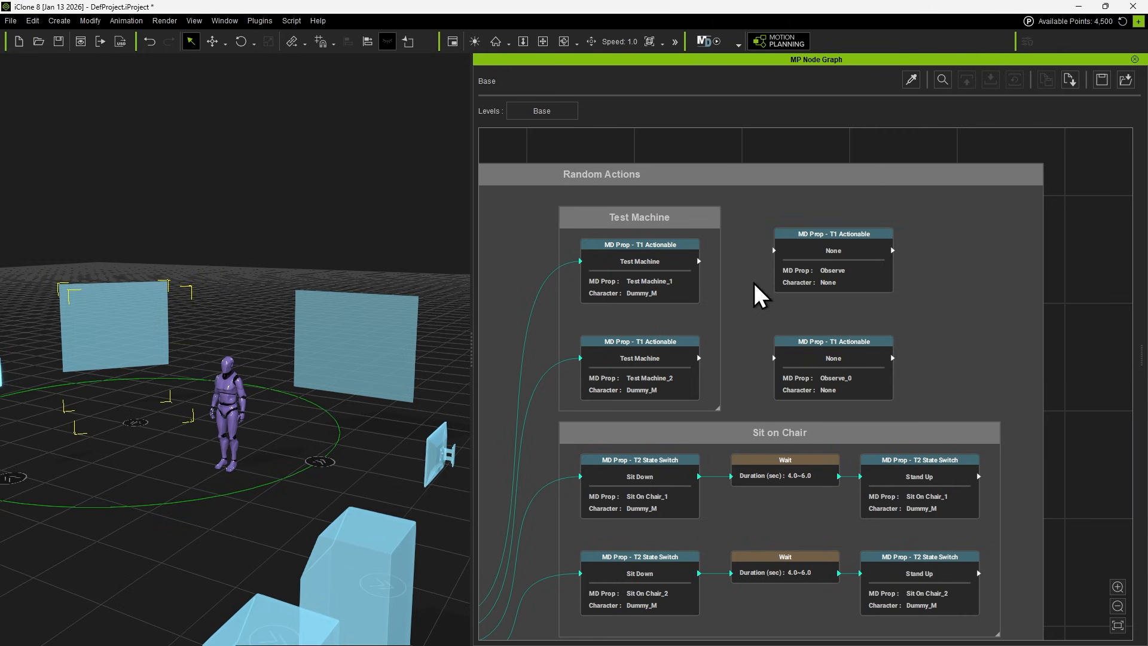
# Swap the MD props of both Test Machine nodes, replacing Test Machine_2 with Observe and Test Machine_1 with Observe_0.
pyautogui.scroll(2, 651, 286)
pyautogui.click(712, 254)
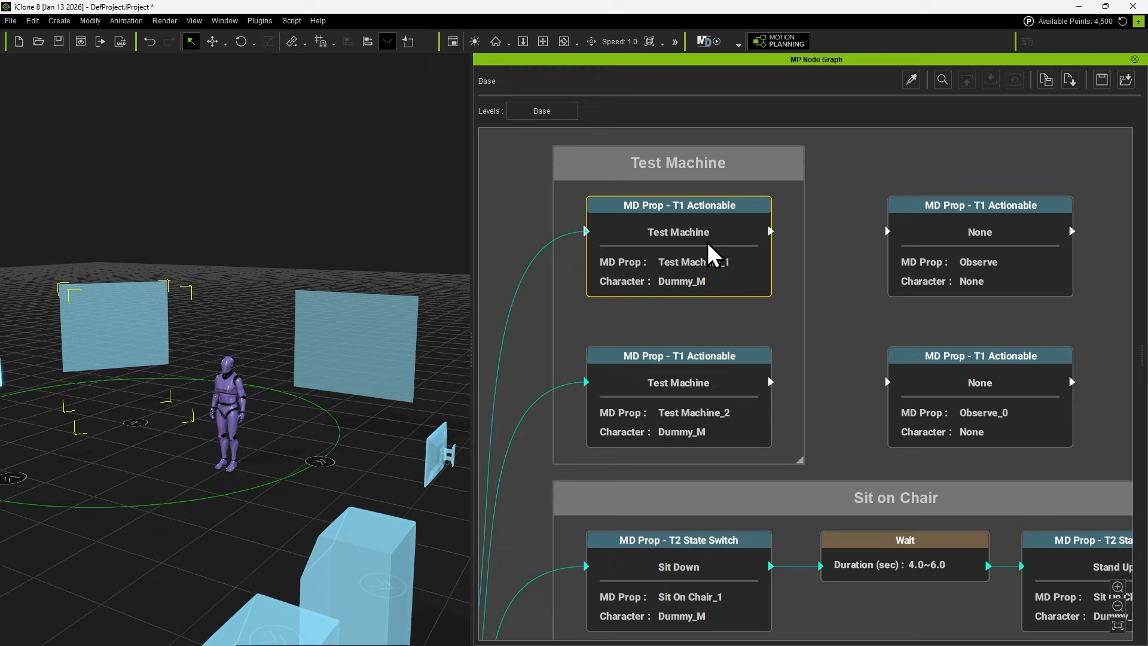
pyautogui.keyDown('ctrl'); pyautogui.click(695, 400); pyautogui.keyUp('ctrl')
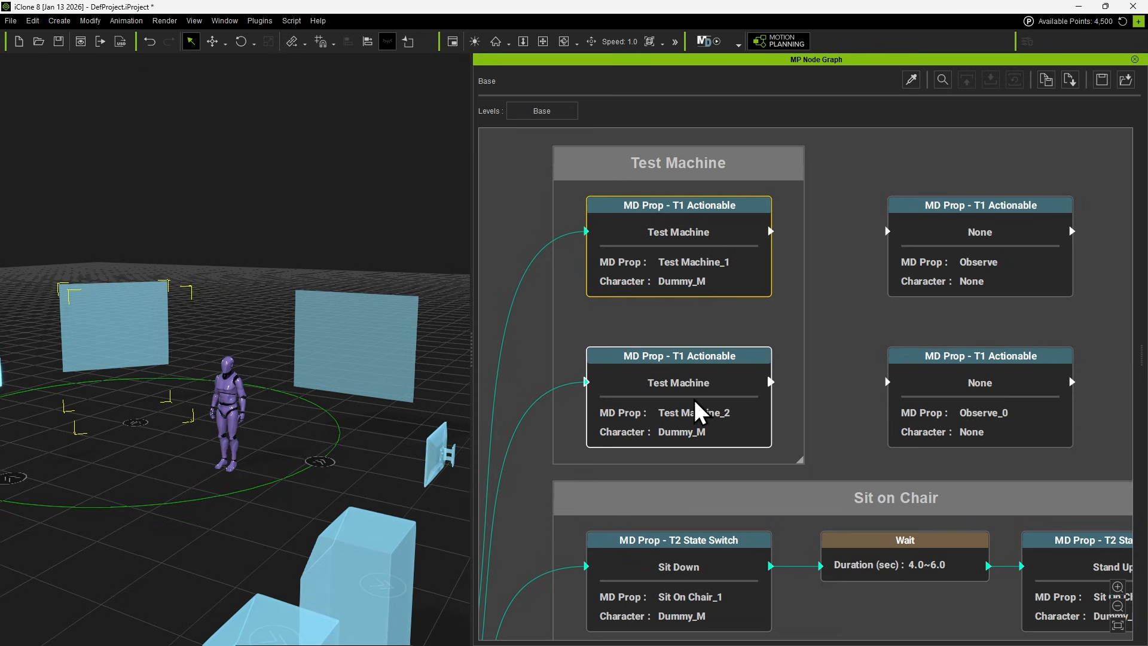
pyautogui.rightClick(713, 233)
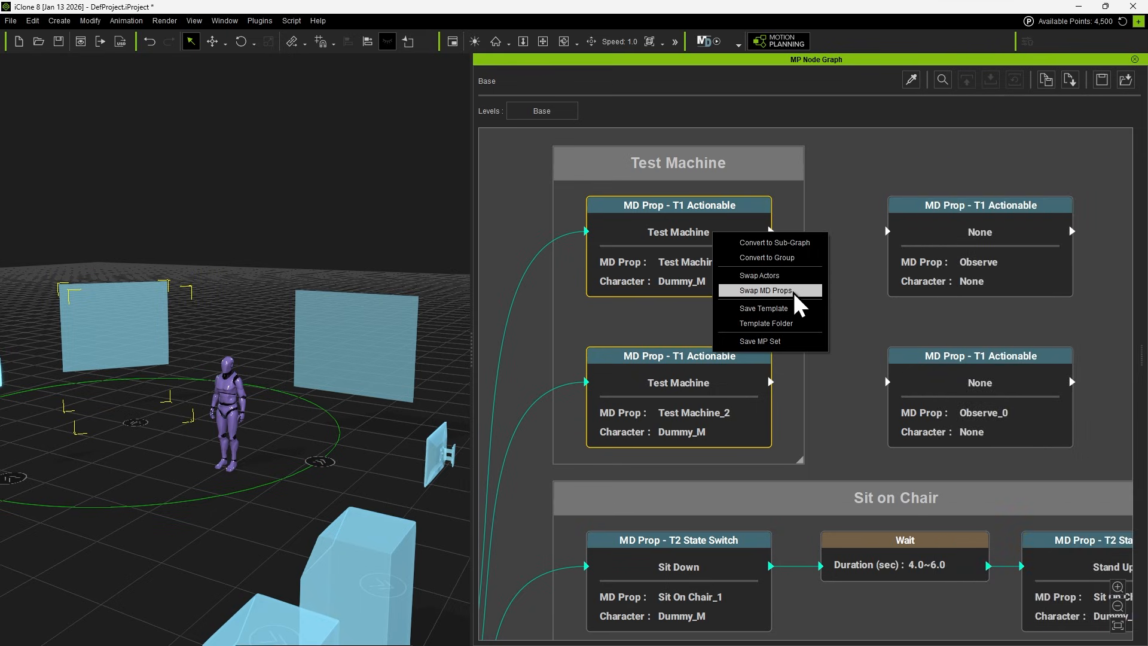
pyautogui.click(794, 293)
pyautogui.moveTo(629, 239); pyautogui.dragTo(484, 265)
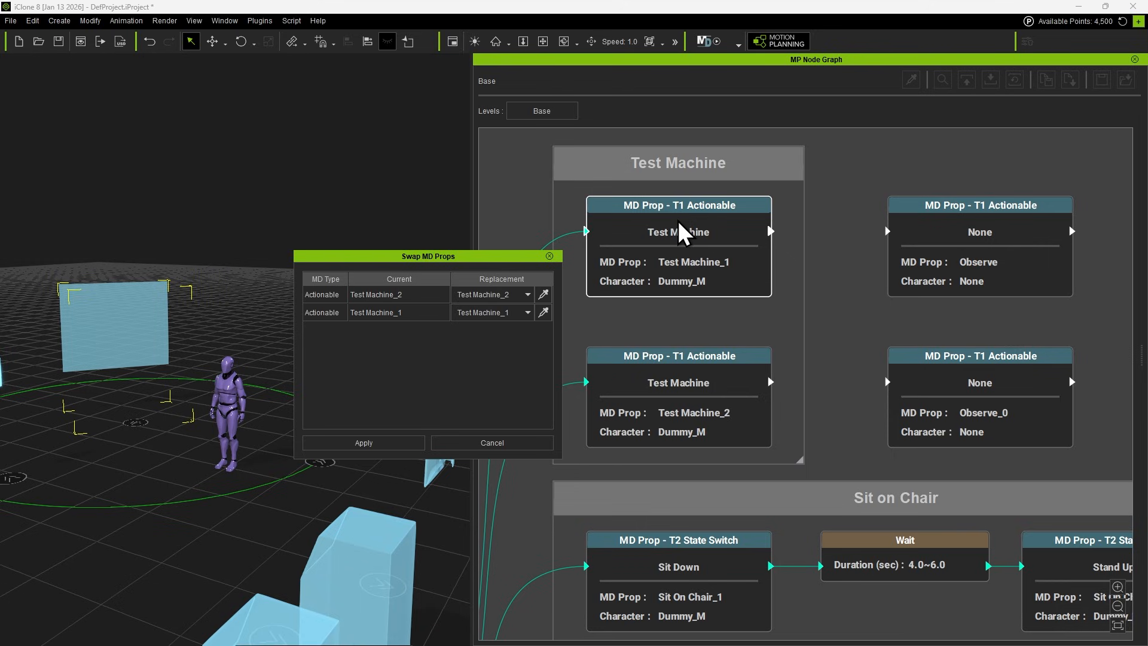
pyautogui.click(512, 295)
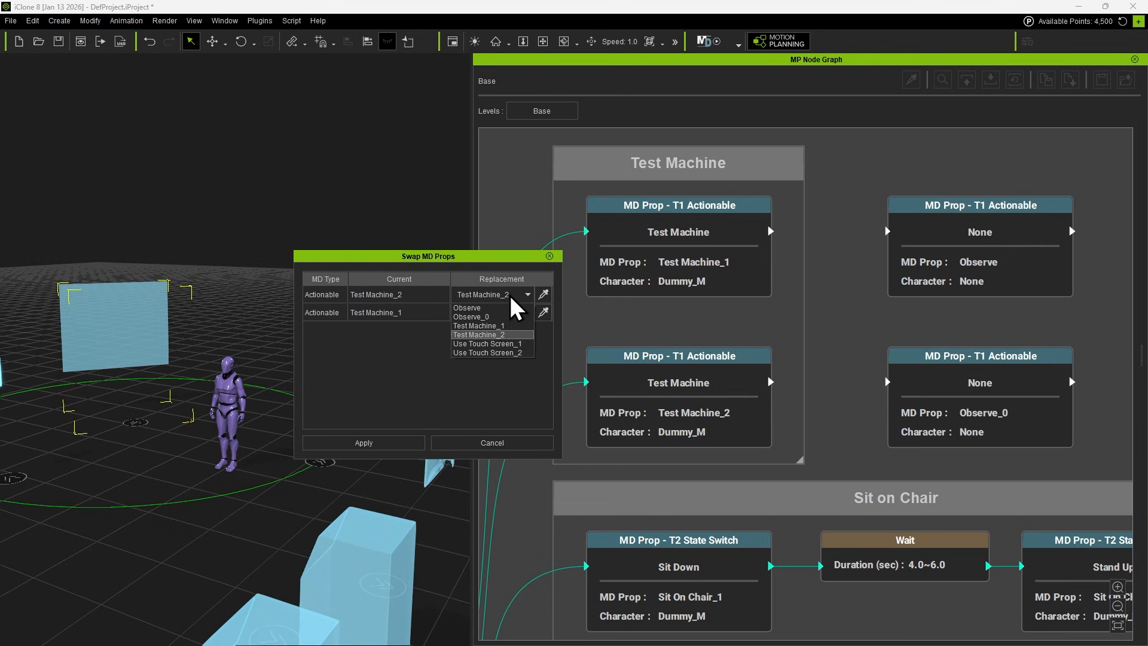
pyautogui.click(508, 308)
pyautogui.click(407, 312)
pyautogui.click(506, 312)
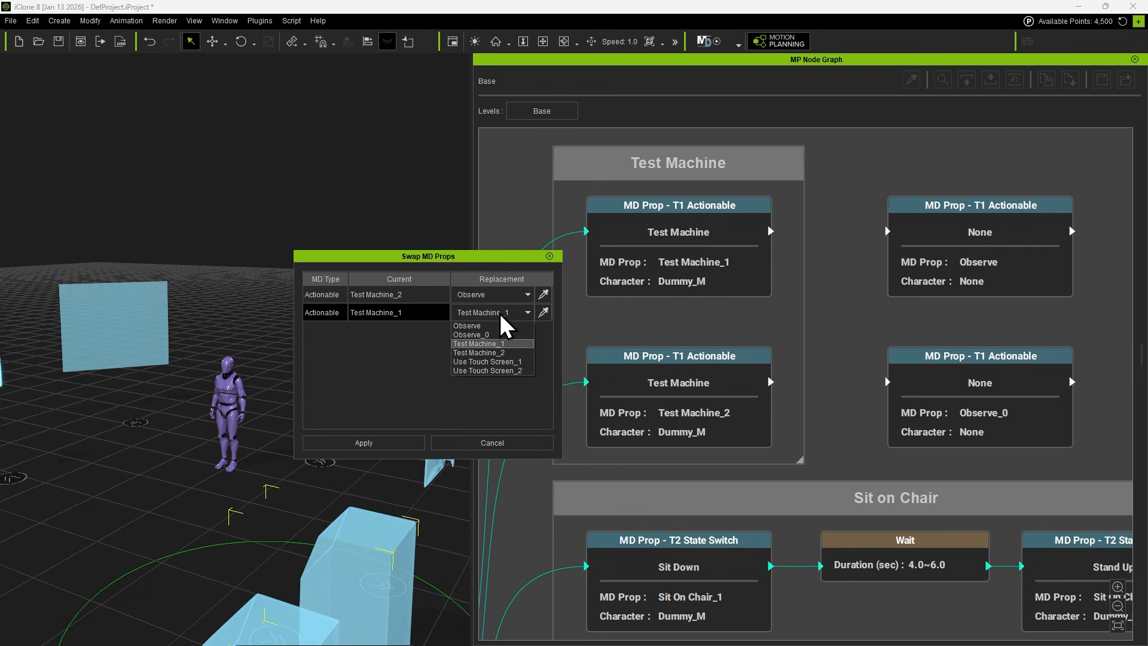
pyautogui.click(491, 335)
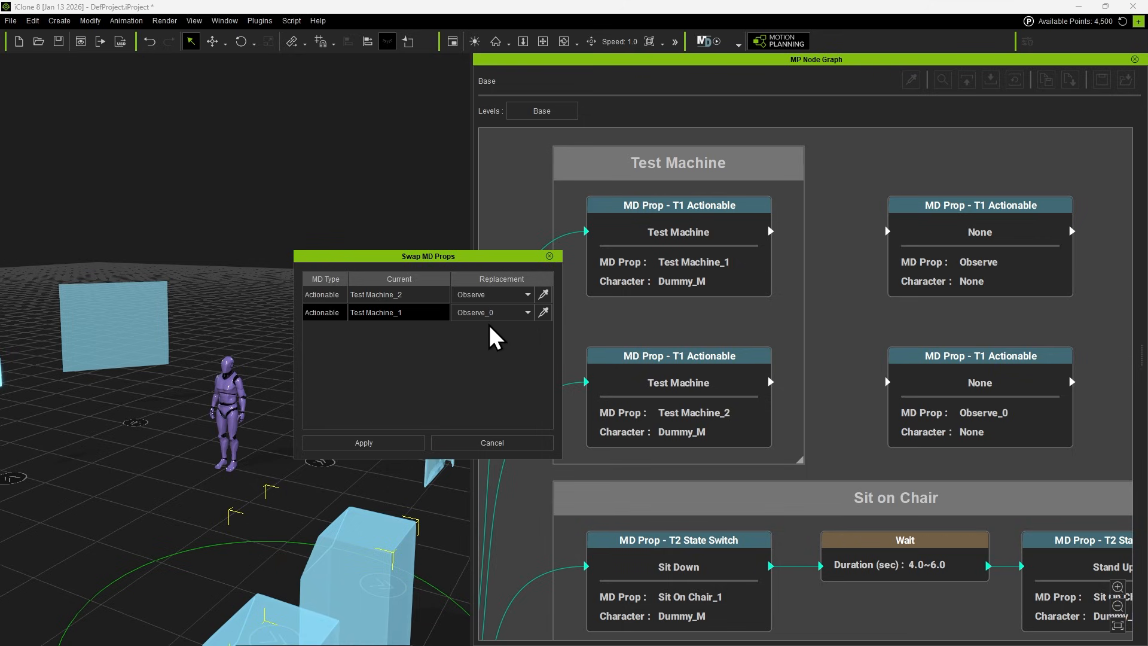
pyautogui.click(395, 445)
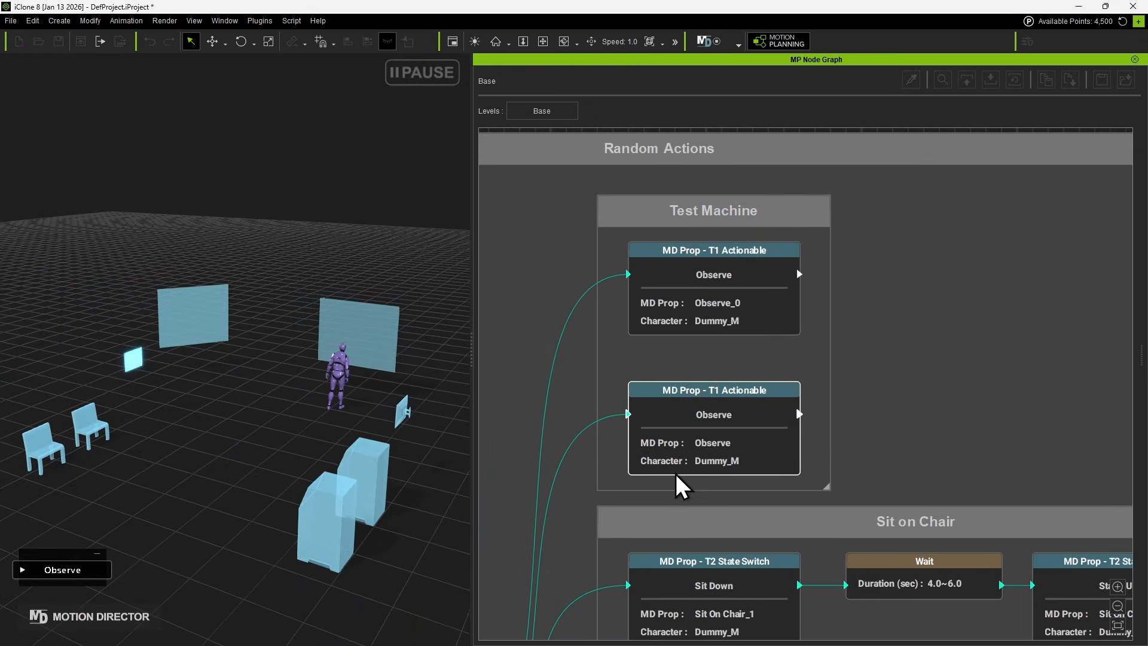
pyautogui.click(679, 472)
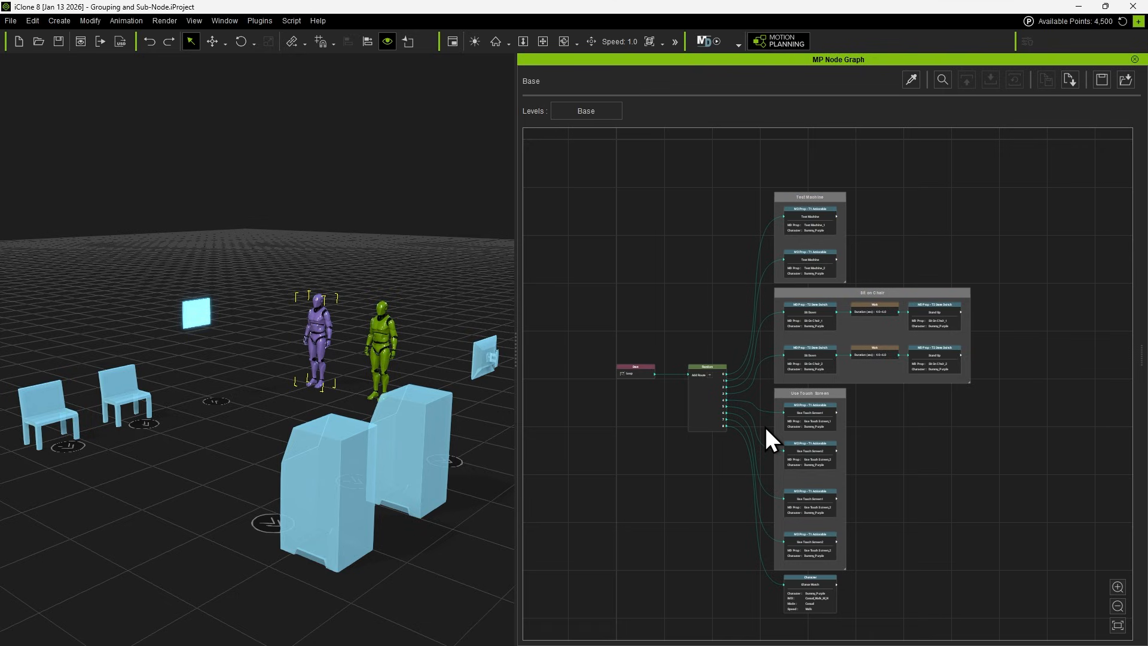
# Convert the Test Machine and Sit on Chair groups into one enclosing group and move it clear of the Use Touch Screen group.
pyautogui.scroll(4, 581, 150)
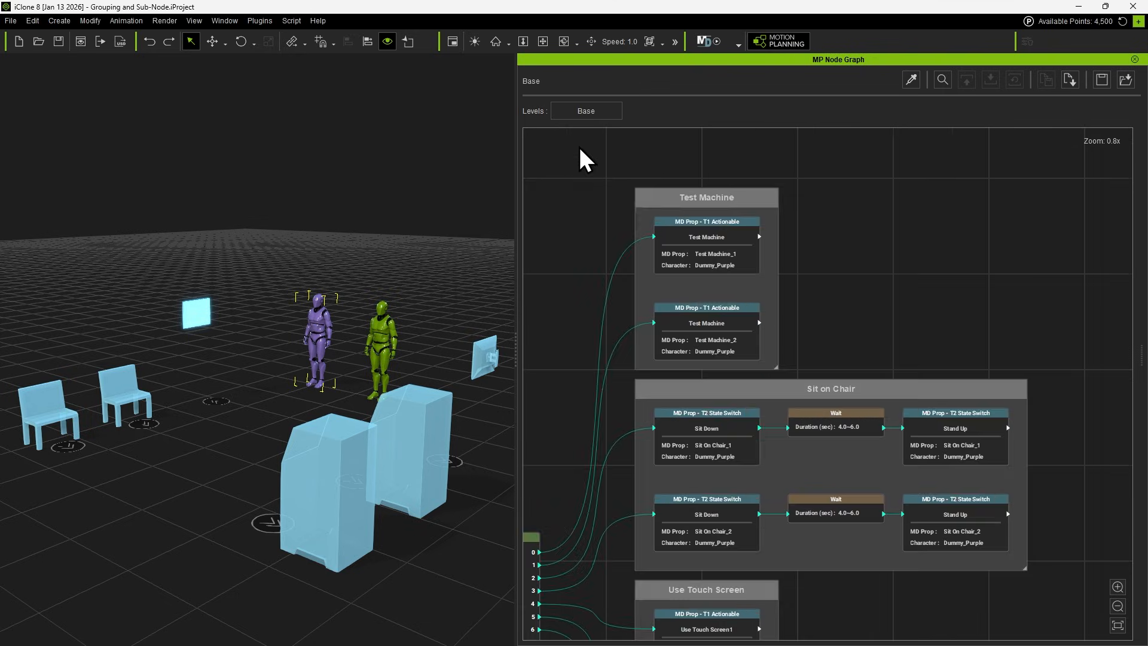
pyautogui.moveTo(580, 149); pyautogui.dragTo(1064, 548)
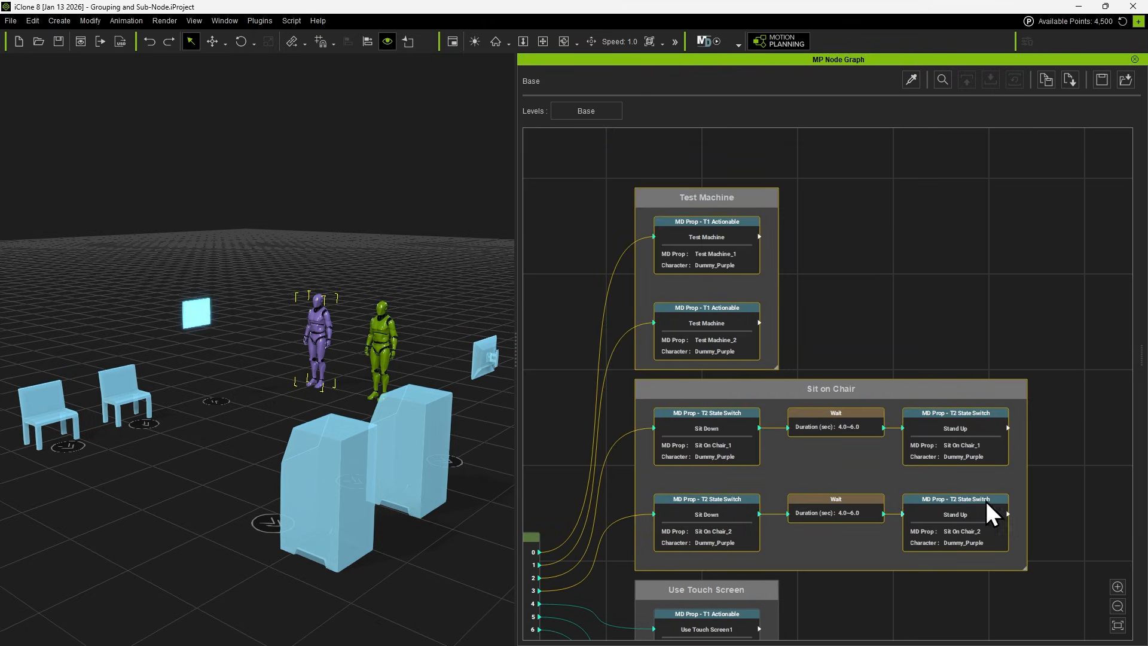
pyautogui.rightClick(698, 195)
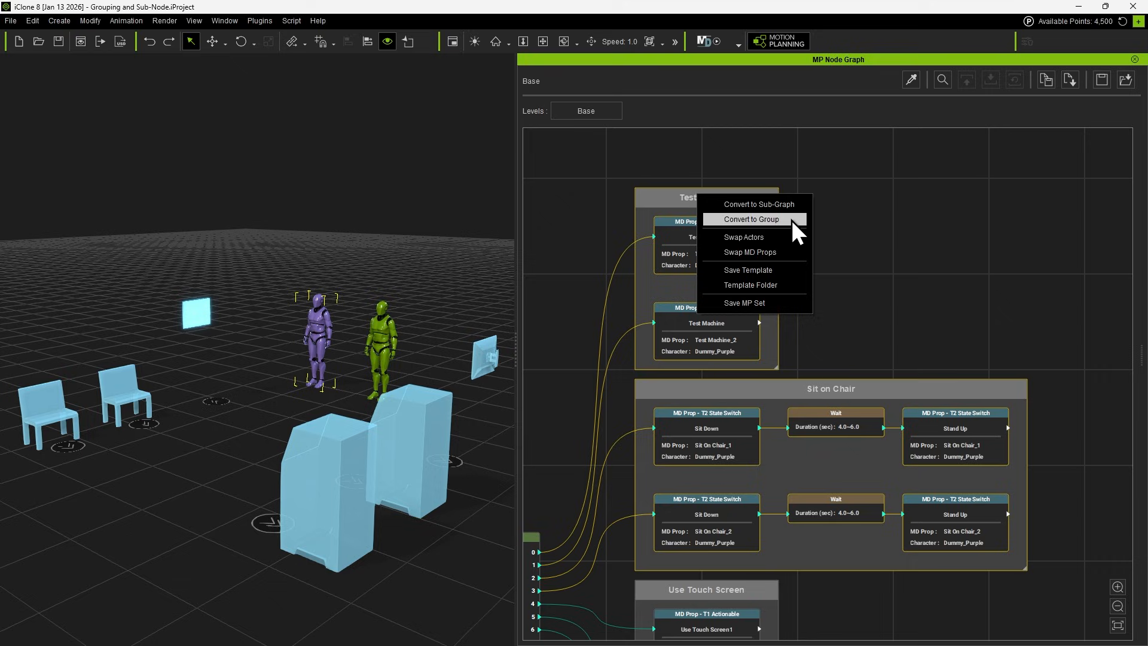
pyautogui.click(774, 220)
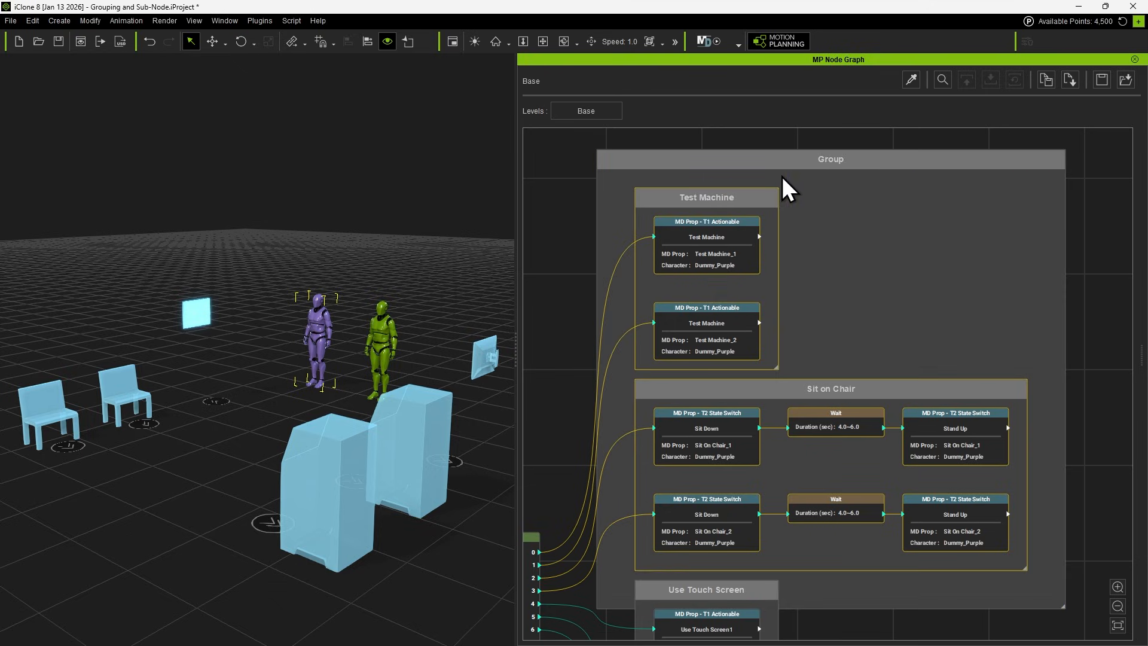
pyautogui.scroll(-3, 783, 180)
pyautogui.moveTo(796, 189); pyautogui.dragTo(814, 278)
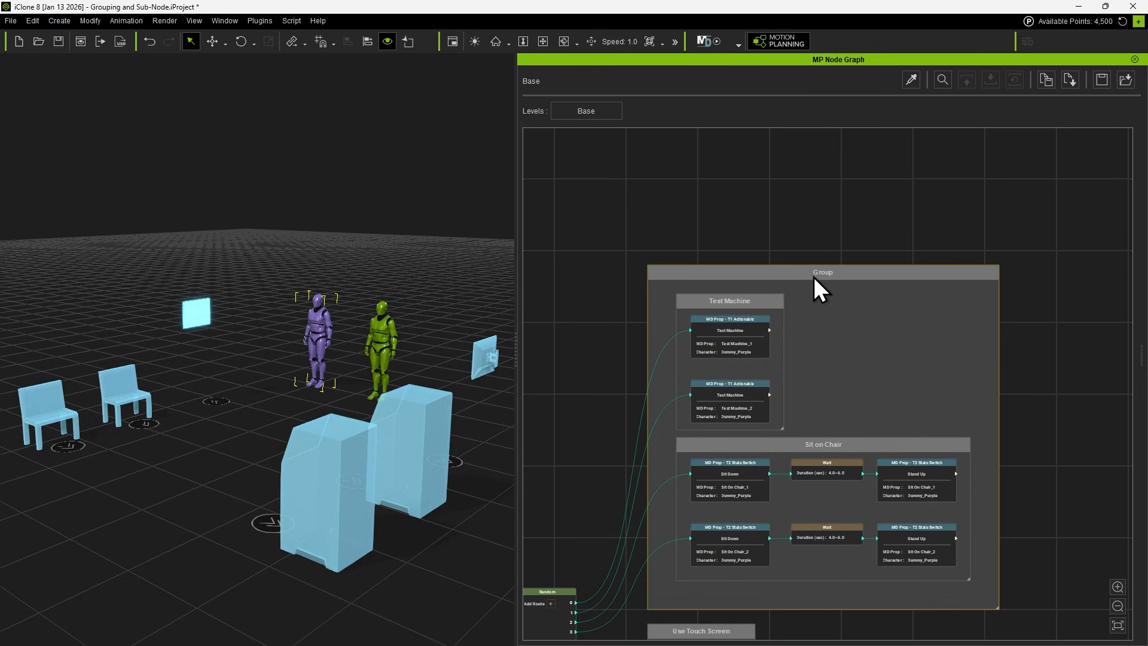
pyautogui.moveTo(813, 277)
pyautogui.keyDown('shift'); pyautogui.mouseDown()
pyautogui.moveTo(809, 287)
pyautogui.moveTo(1006, 264)
pyautogui.moveTo(720, 268)
pyautogui.moveTo(808, 268)
pyautogui.moveTo(795, 267)
pyautogui.mouseUp(); pyautogui.keyUp('shift')
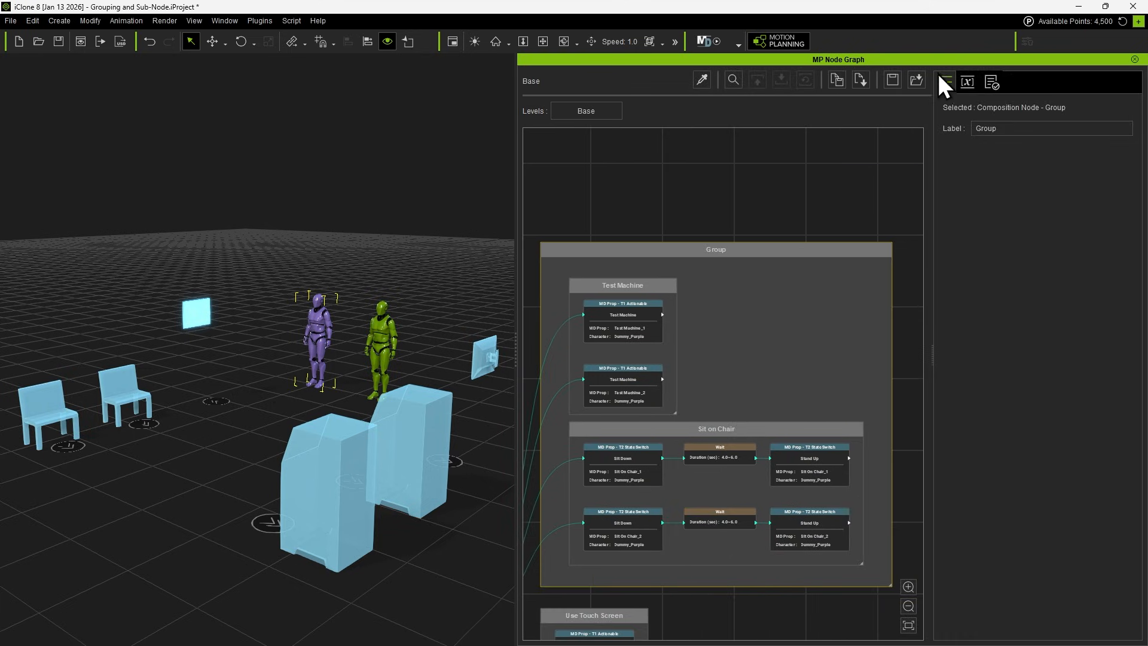
# Label the new enclosing group "Green".
pyautogui.moveTo(1007, 127); pyautogui.dragTo(968, 127)
pyautogui.write('Green')
pyautogui.moveTo(708, 415); pyautogui.dragTo(714, 389, button='middle')
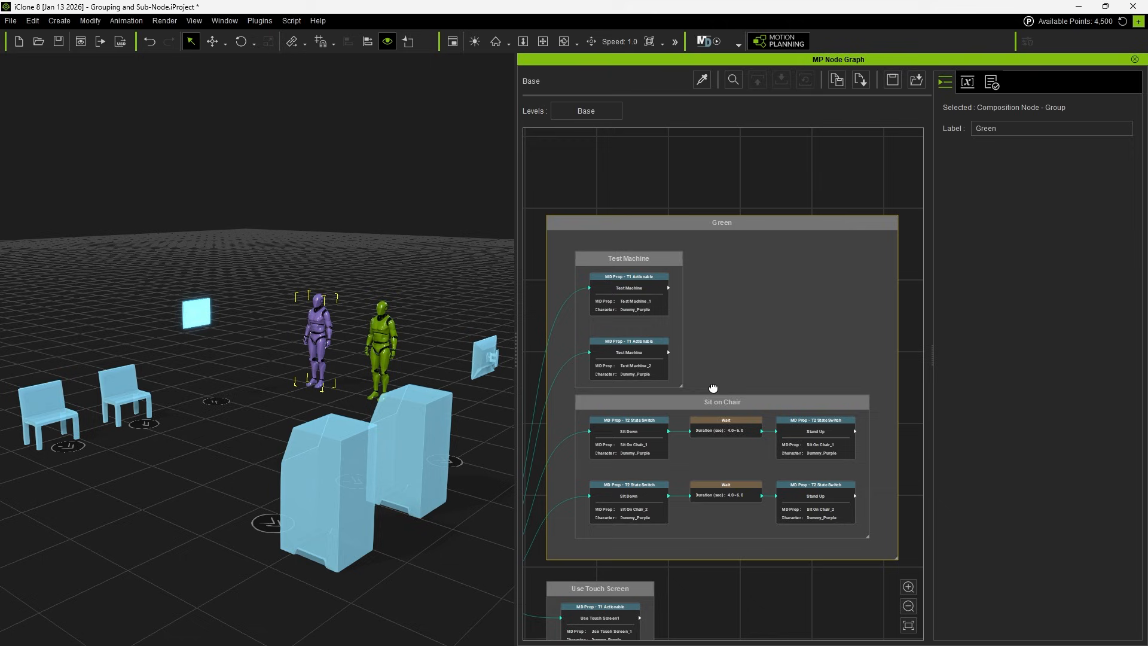
pyautogui.scroll(5, 727, 220)
pyautogui.moveTo(709, 258); pyautogui.dragTo(699, 299, button='middle')
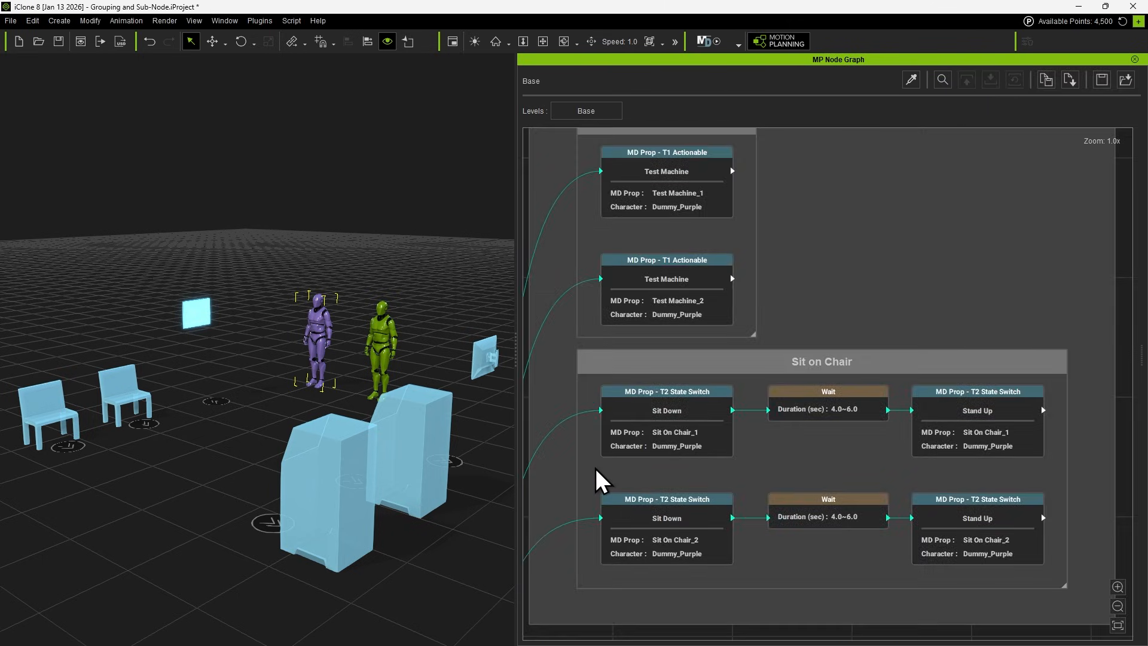
# Convert the Sit On Chair_1 and Sit On Chair_2 node chains into two separate sub-graphs inside the Sit on Chair group.
pyautogui.moveTo(595, 466); pyautogui.dragTo(971, 413)
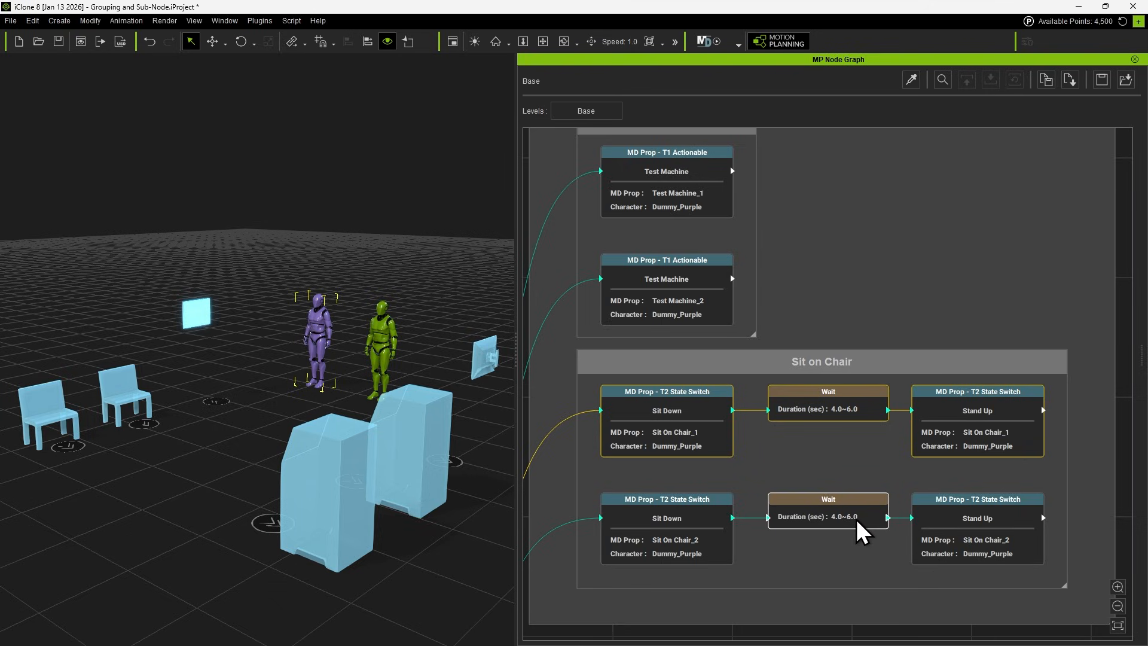
pyautogui.rightClick(812, 413)
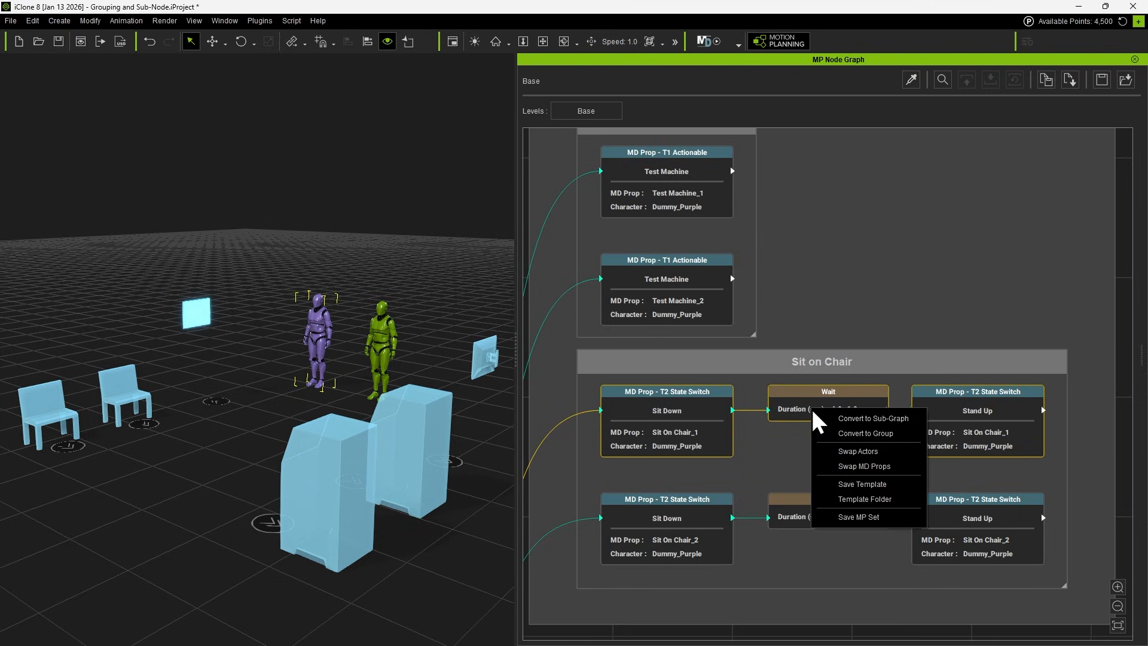
pyautogui.click(908, 418)
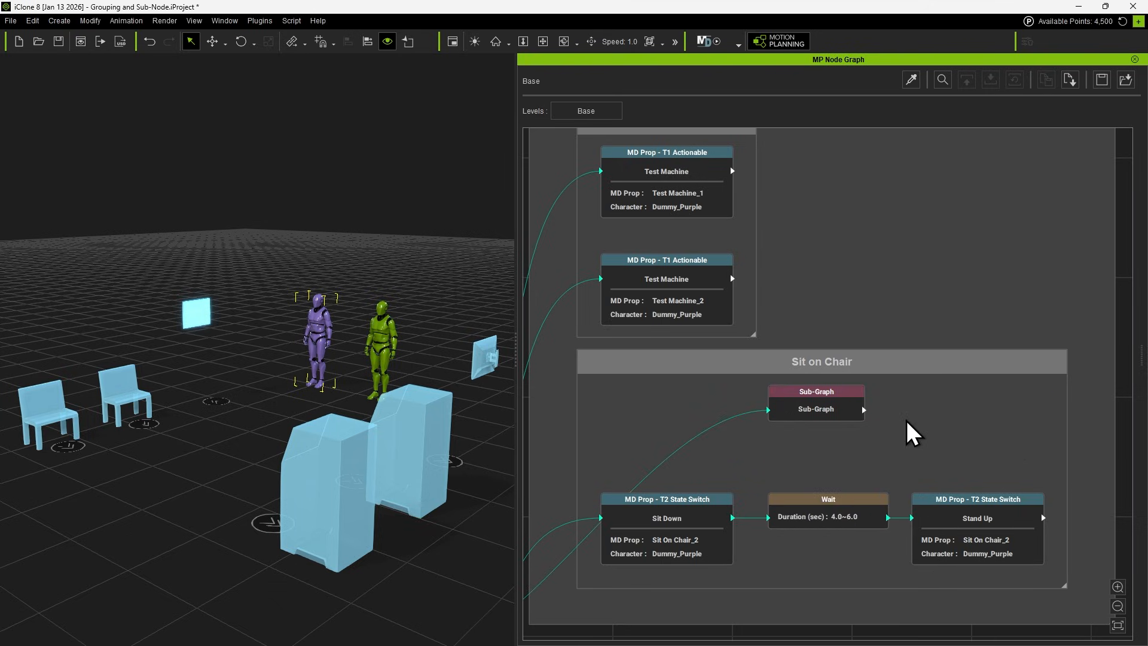
pyautogui.moveTo(611, 457); pyautogui.dragTo(673, 526)
pyautogui.rightClick(934, 530)
pyautogui.click(992, 534)
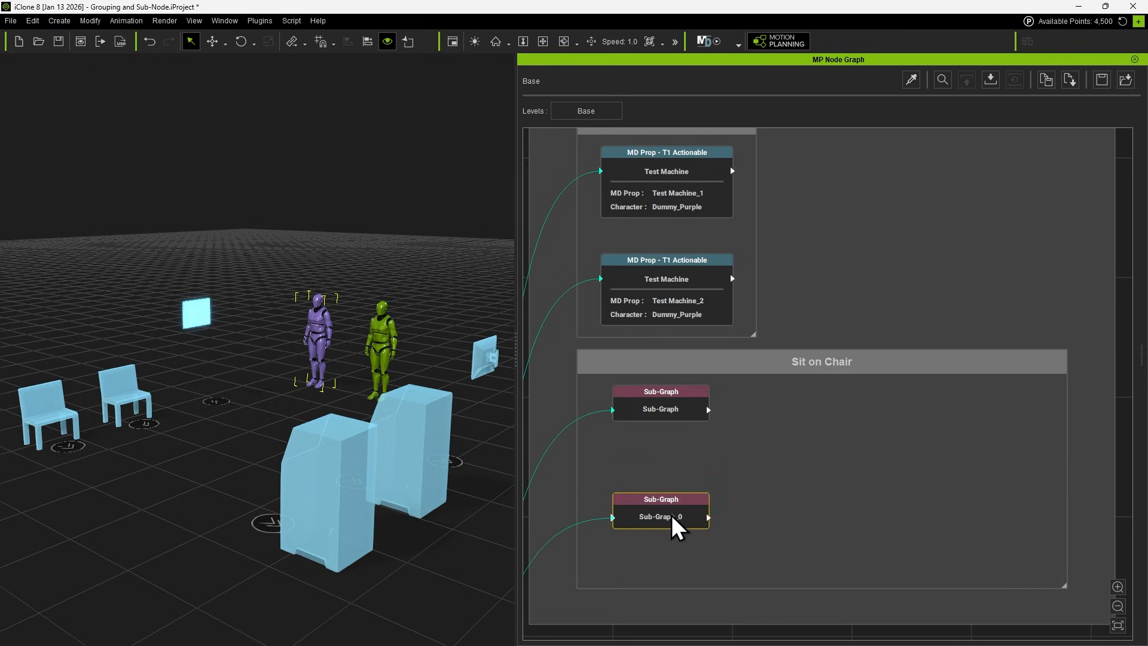
pyautogui.scroll(-4, 716, 419)
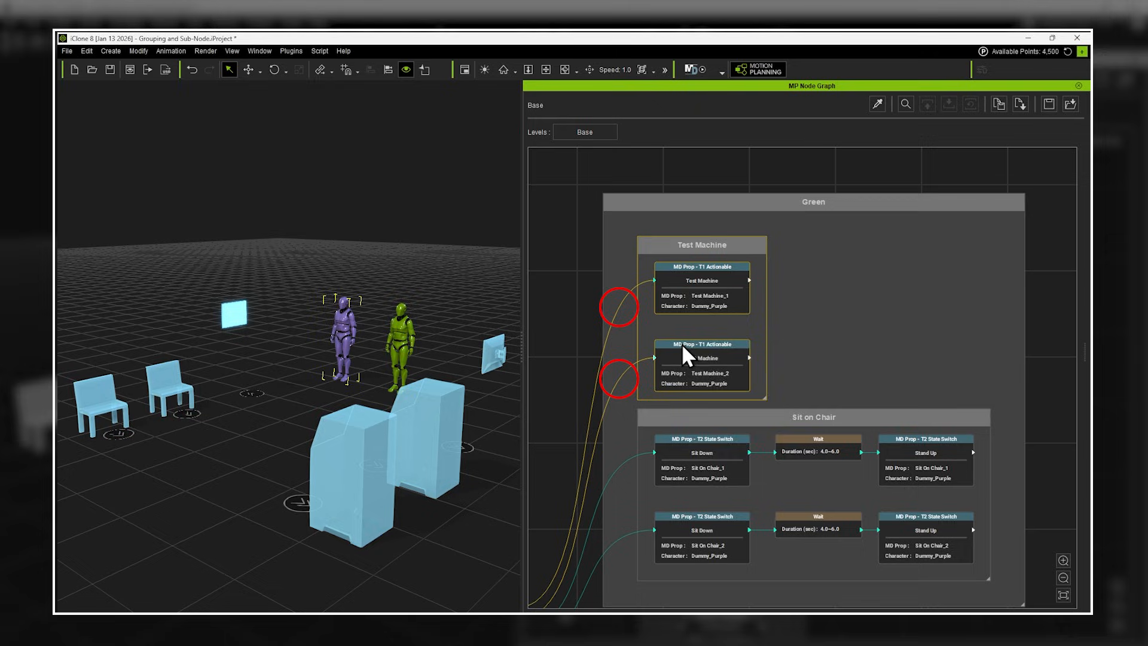
# Try to convert the Test Machine group with its two separately routed nodes into a single sub-graph.
pyautogui.rightClick(683, 347)
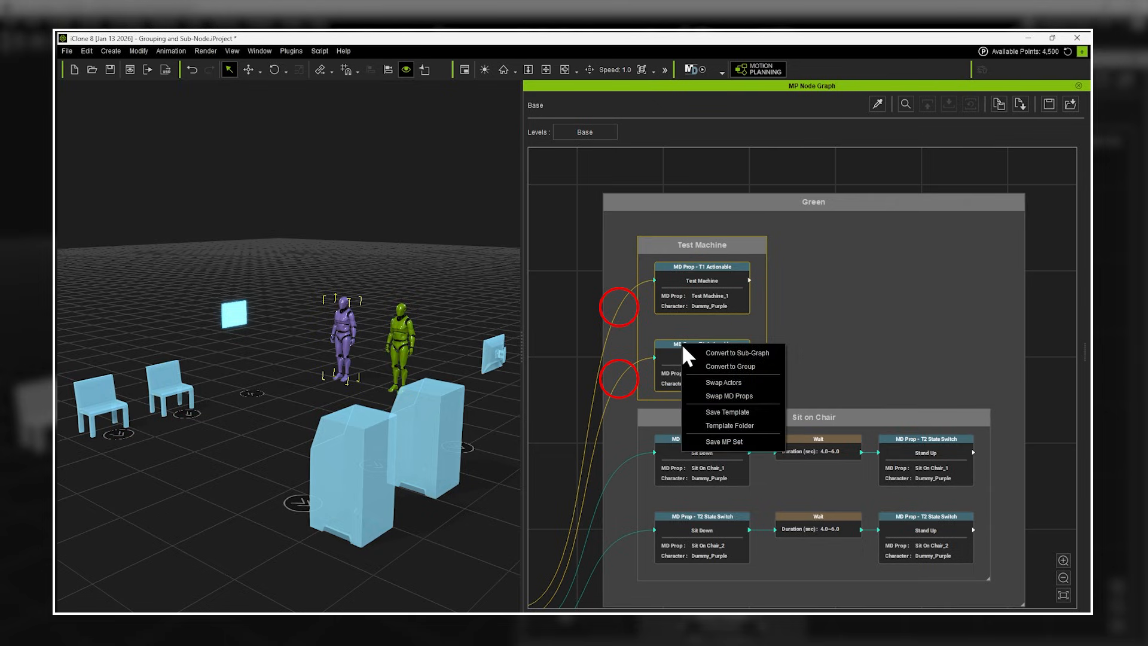
pyautogui.click(766, 352)
pyautogui.moveTo(691, 353); pyautogui.dragTo(730, 311)
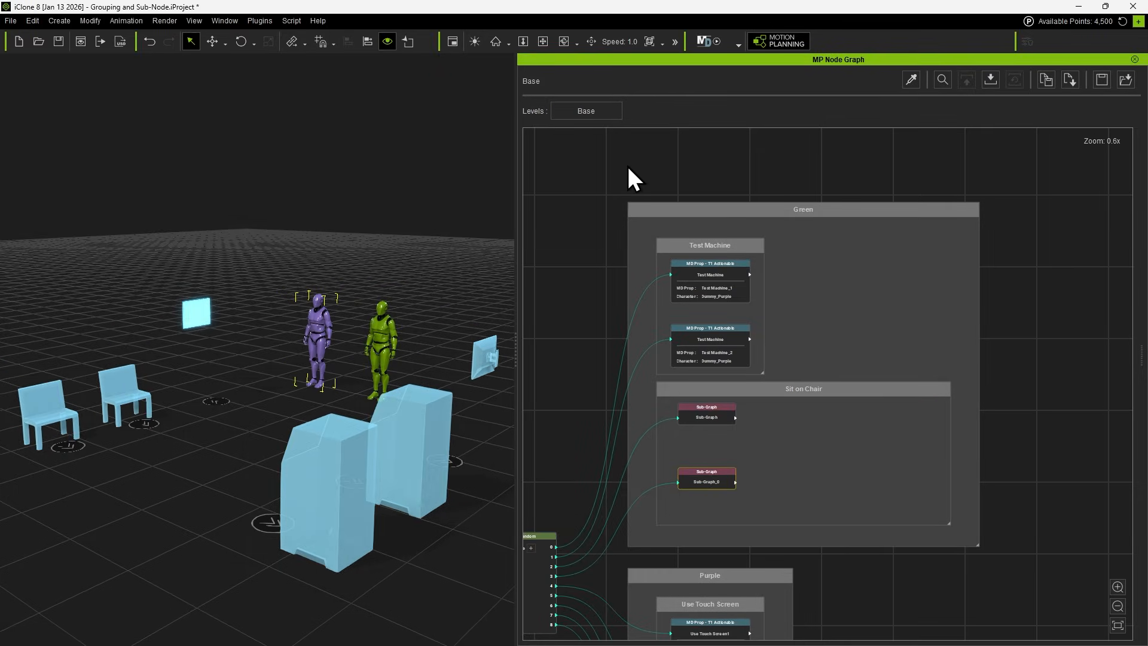
# Swap the actor Dummy_Purple for Dummy_Green across the Test Machine and Sit on Chair groups inside the Green group.
pyautogui.moveTo(627, 164); pyautogui.dragTo(973, 525)
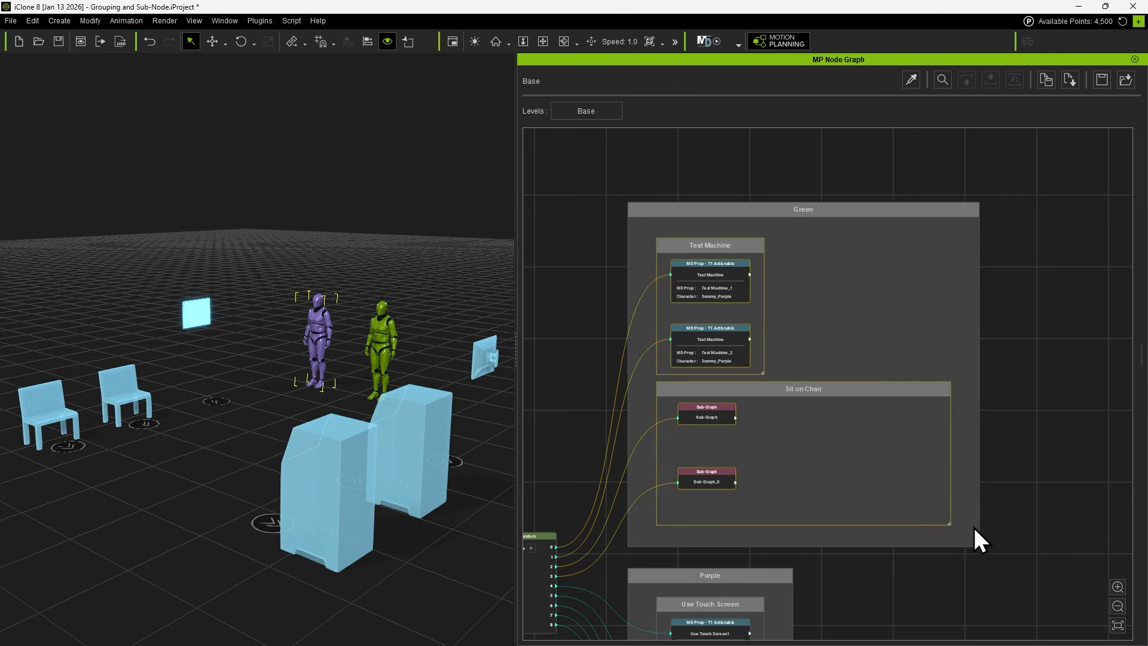
pyautogui.rightClick(733, 283)
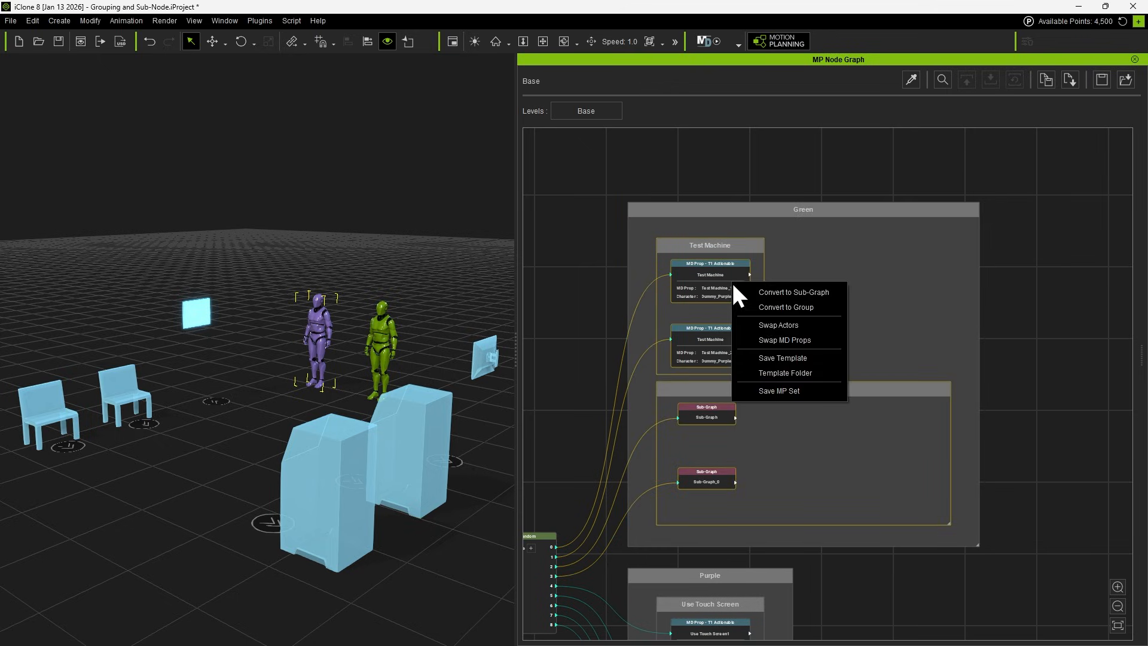
pyautogui.click(824, 329)
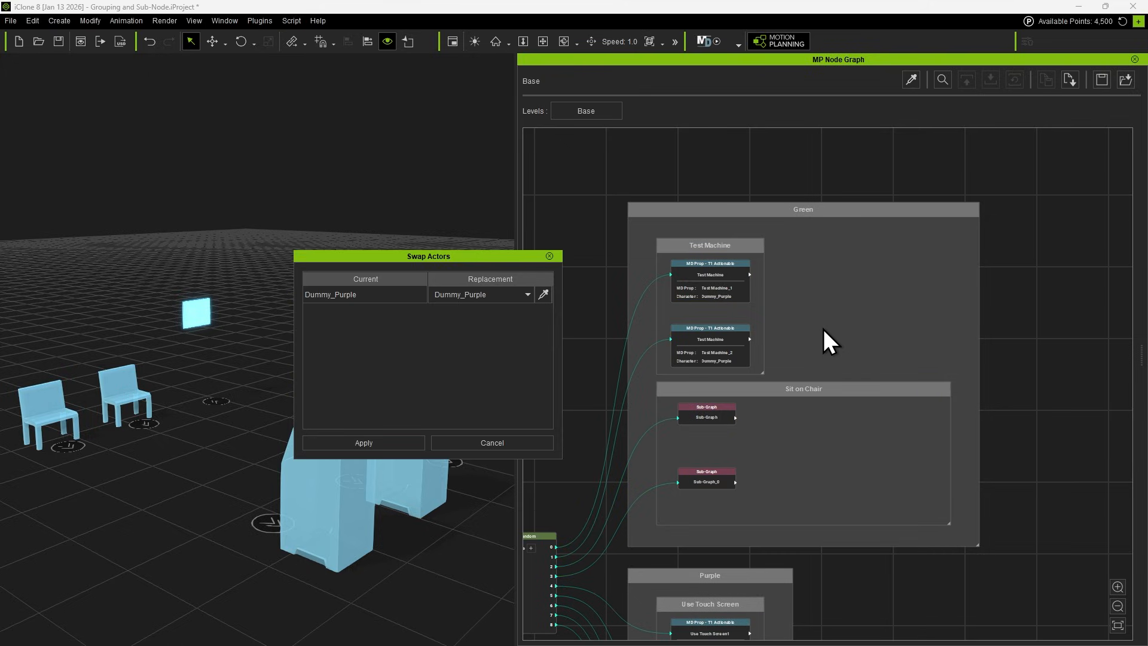
pyautogui.click(480, 297)
pyautogui.click(500, 307)
pyautogui.click(385, 447)
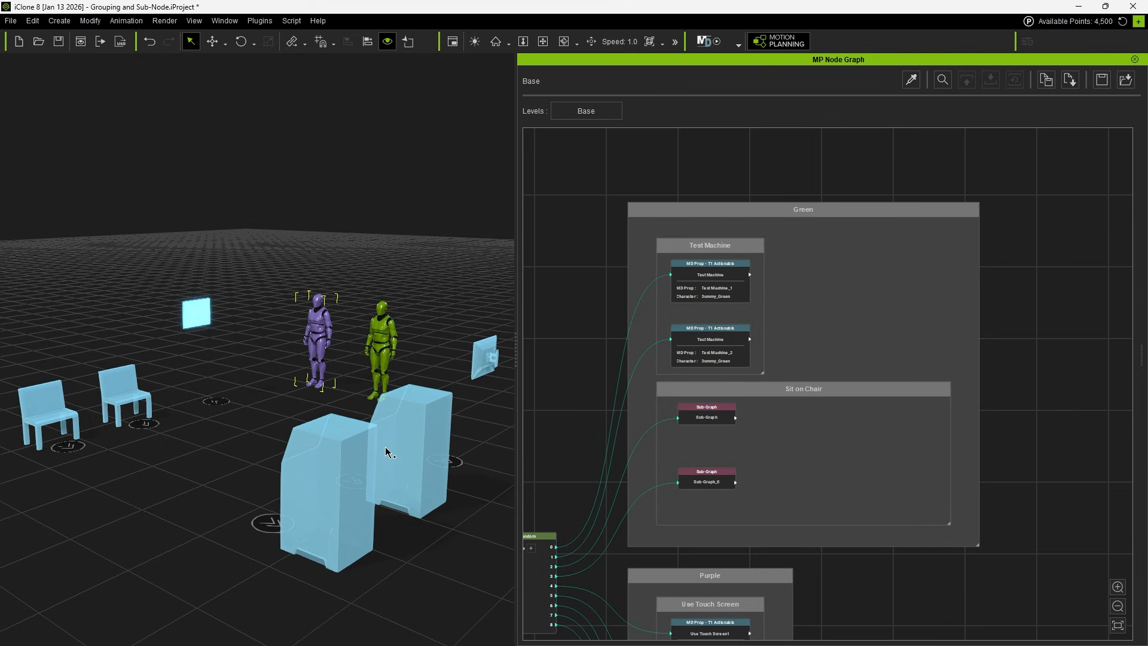
# Check the character assigned in the Test Machine nodes and inside the first Sit on Chair sub-graph, and return to the Base level.
pyautogui.scroll(4, 729, 292)
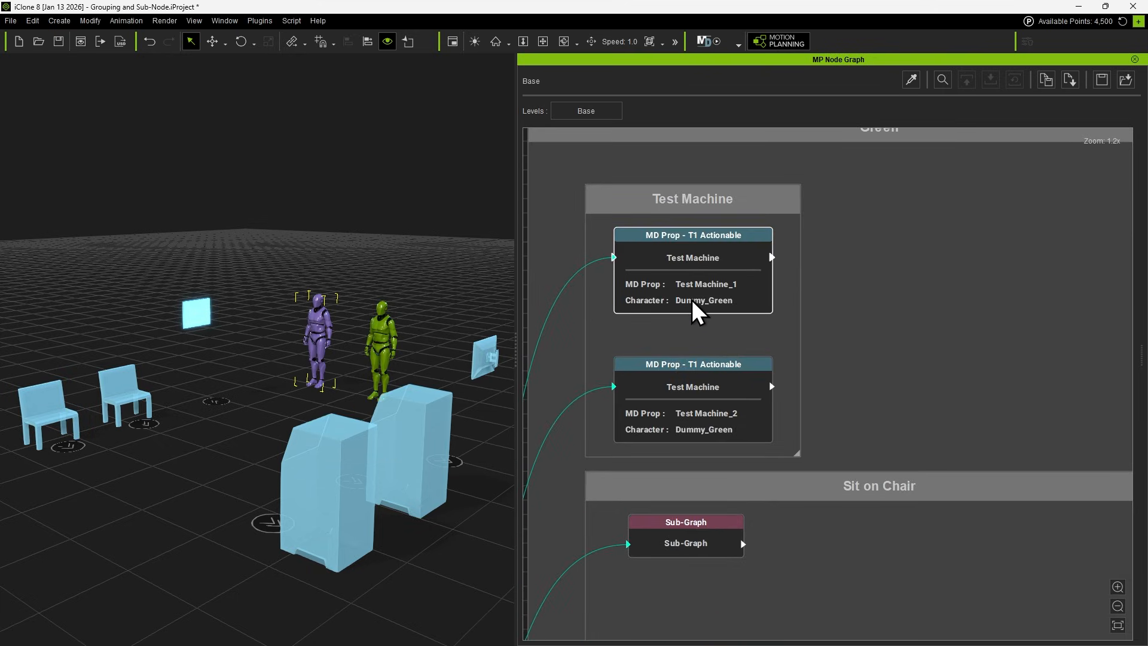
pyautogui.moveTo(687, 485); pyautogui.dragTo(750, 354, button='middle')
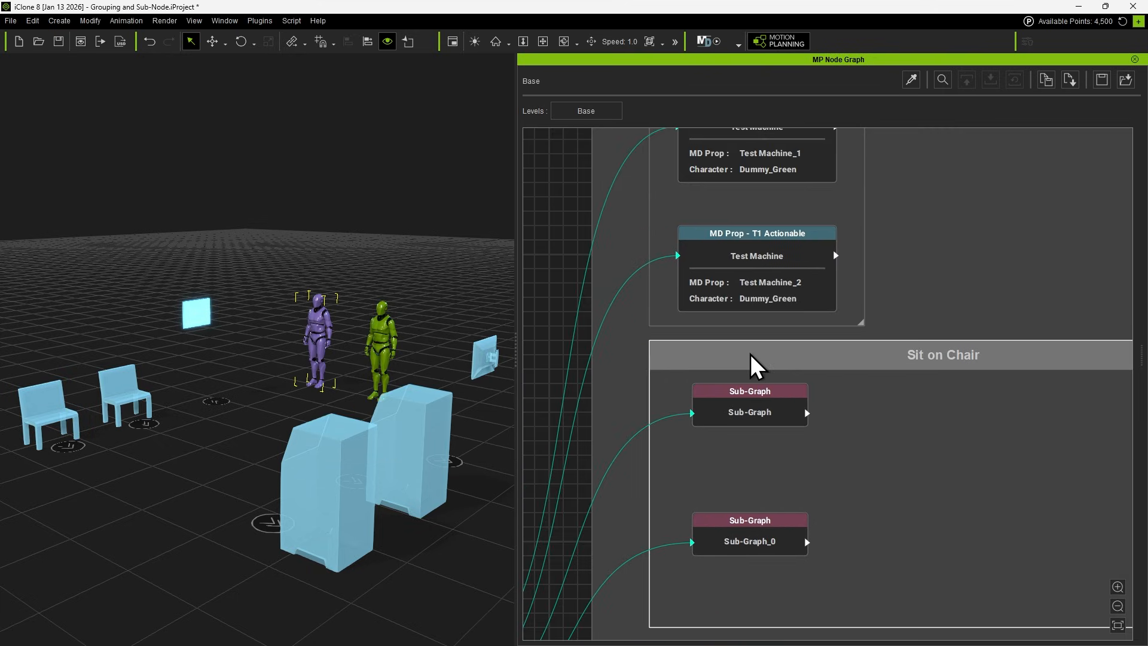
pyautogui.doubleClick(756, 412)
pyautogui.scroll(2, 824, 435)
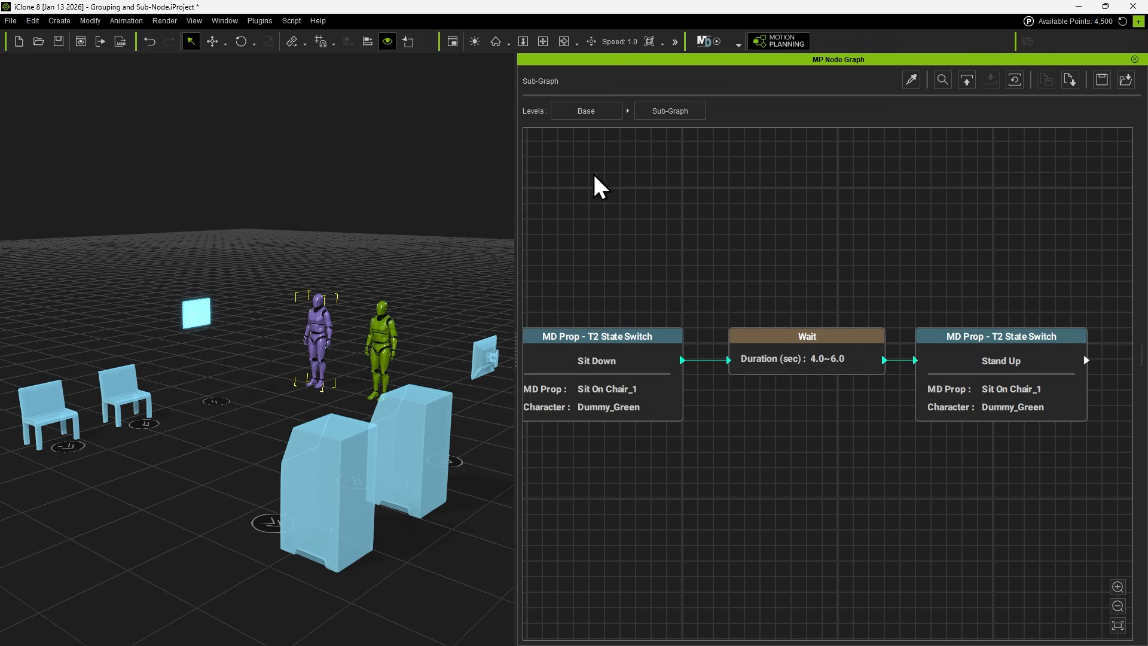
pyautogui.click(592, 112)
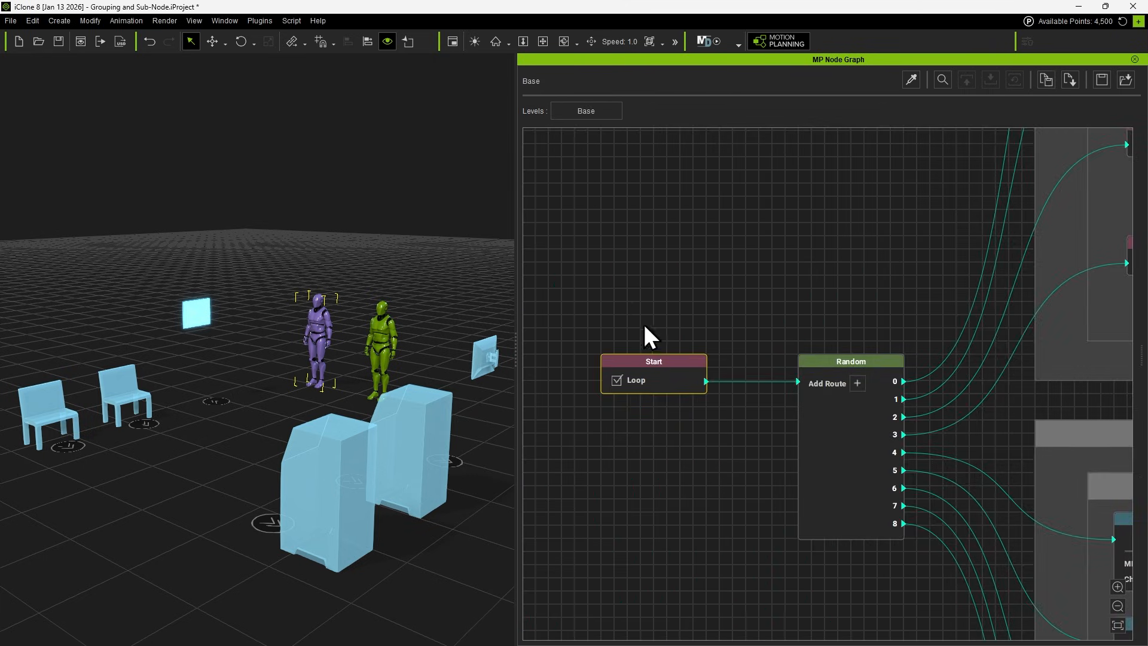
# Move the Start node away from the Random node and insert a Parallel node after Start in place of its direct link.
pyautogui.scroll(-3, 665, 370)
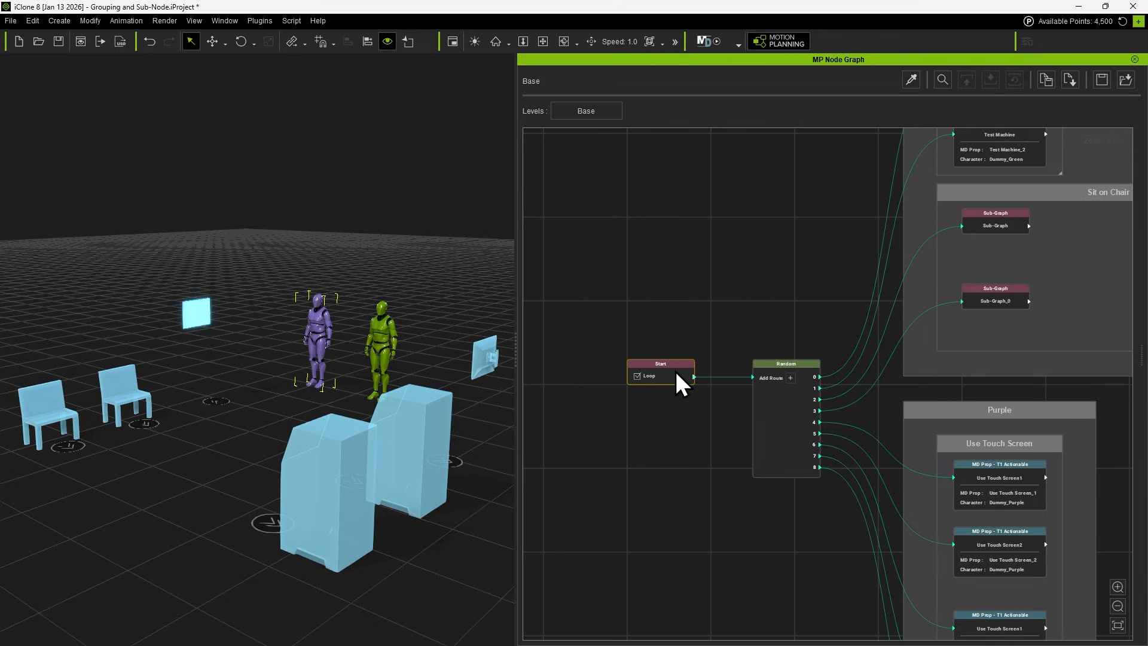
pyautogui.moveTo(676, 370); pyautogui.dragTo(592, 371)
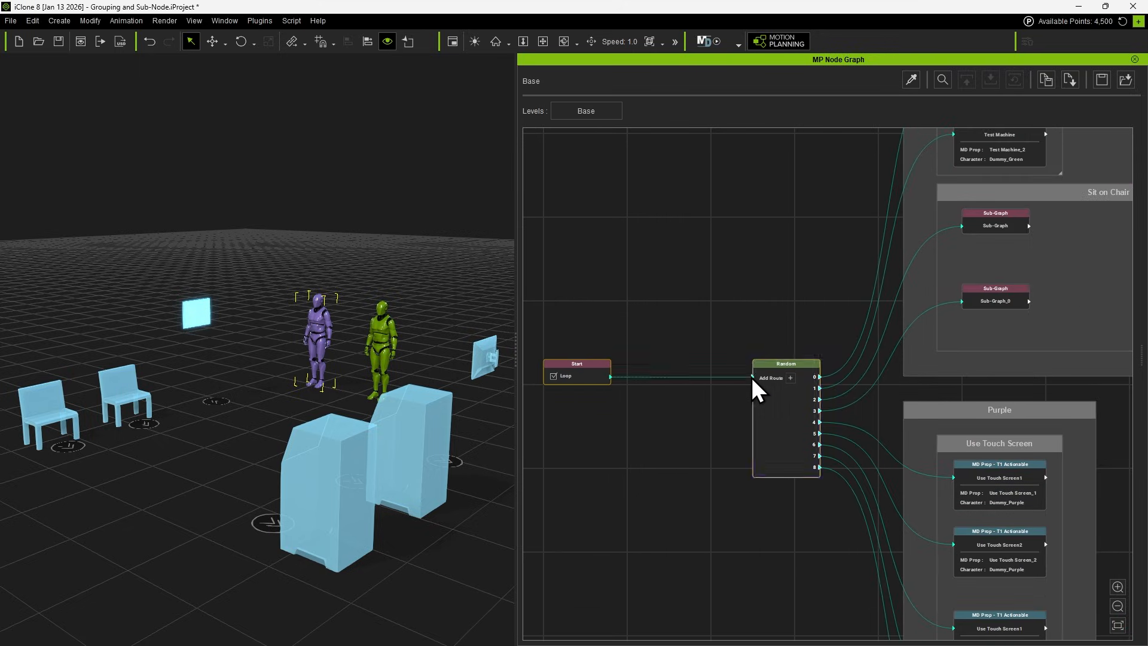
pyautogui.moveTo(751, 378); pyautogui.dragTo(627, 409)
pyautogui.write('par')
pyautogui.press('Return')
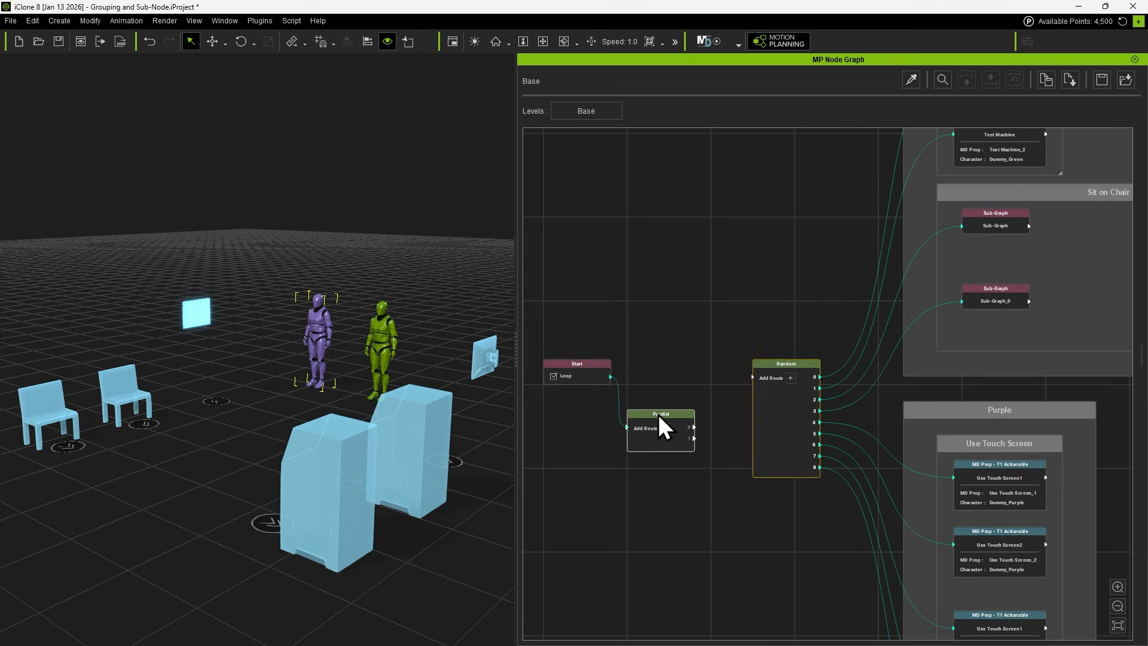
pyautogui.scroll(1, 674, 374)
pyautogui.scroll(1, 673, 374)
# Duplicate the Random node, place the copy above the original, and connect the Parallel node's two routes to both Random nodes.
pyautogui.click(801, 412)
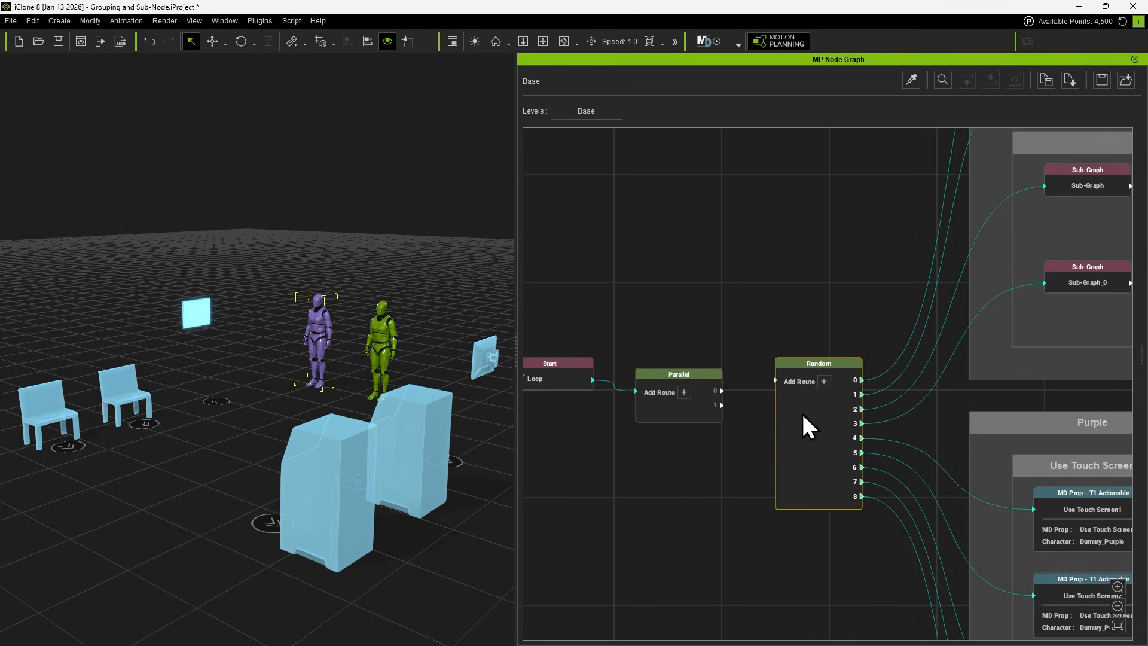
pyautogui.hotkey('ctrl', 'c')
pyautogui.hotkey('ctrl', 'v')
pyautogui.moveTo(827, 457); pyautogui.dragTo(807, 235)
pyautogui.moveTo(722, 405); pyautogui.dragTo(777, 209)
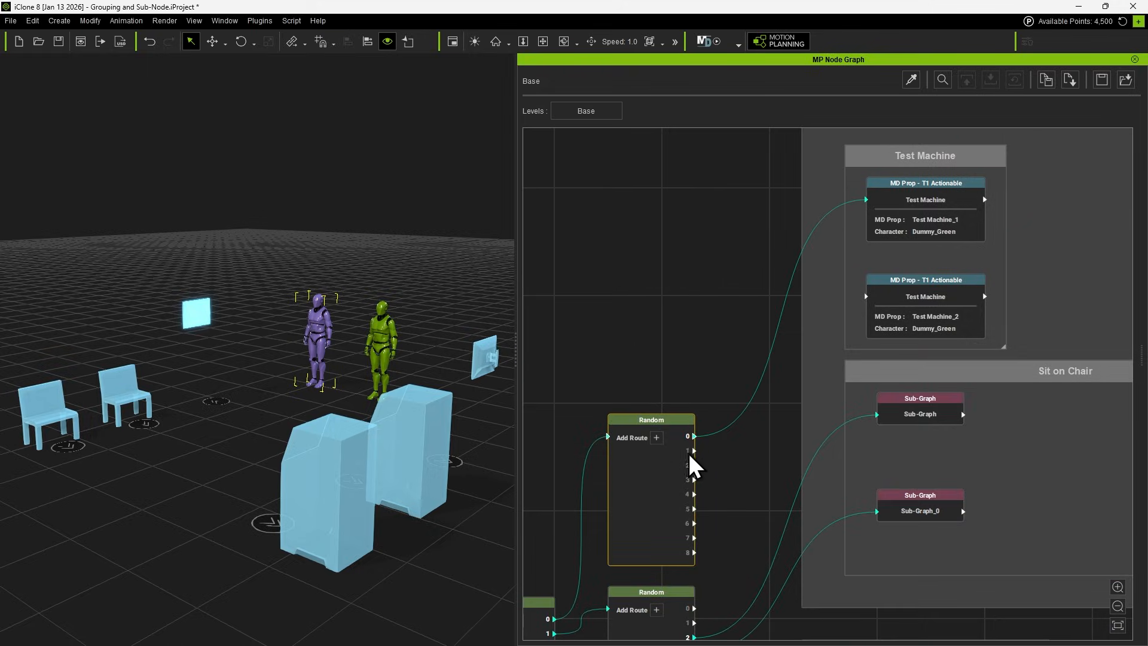
# Connect the upper Random node's remaining Green-group routes to Test Machine_2 and the two Sit on Chair sub-graphs.
pyautogui.moveTo(692, 451); pyautogui.dragTo(867, 297)
pyautogui.moveTo(724, 394); pyautogui.dragTo(909, 346)
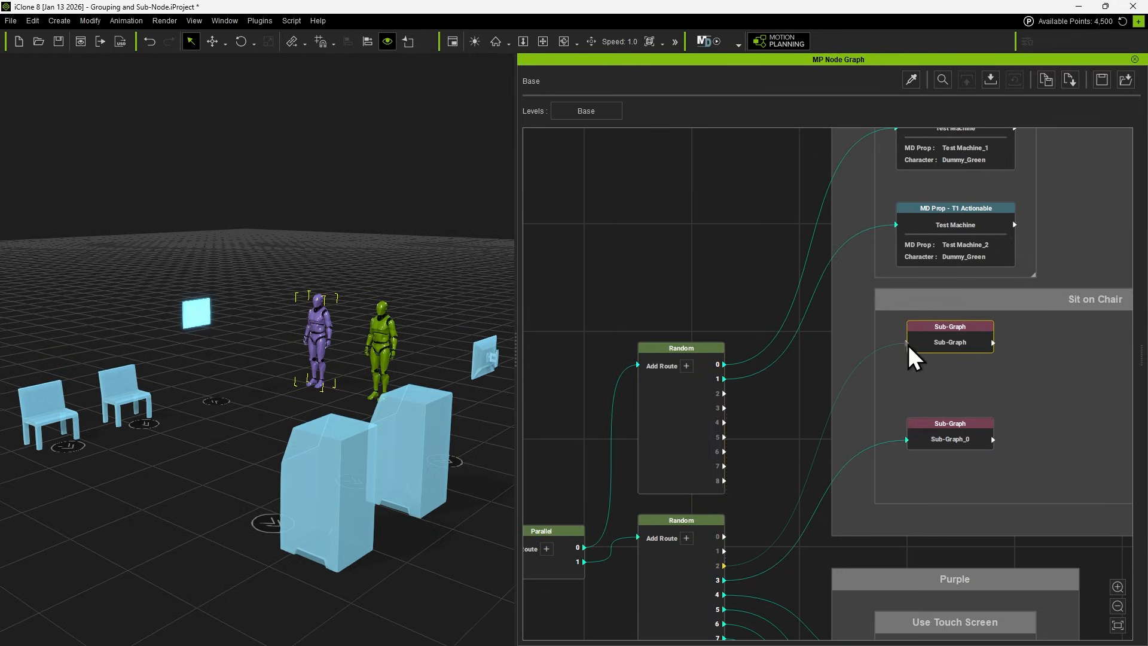
pyautogui.keyDown('alt'); pyautogui.click(817, 506); pyautogui.keyUp('alt')
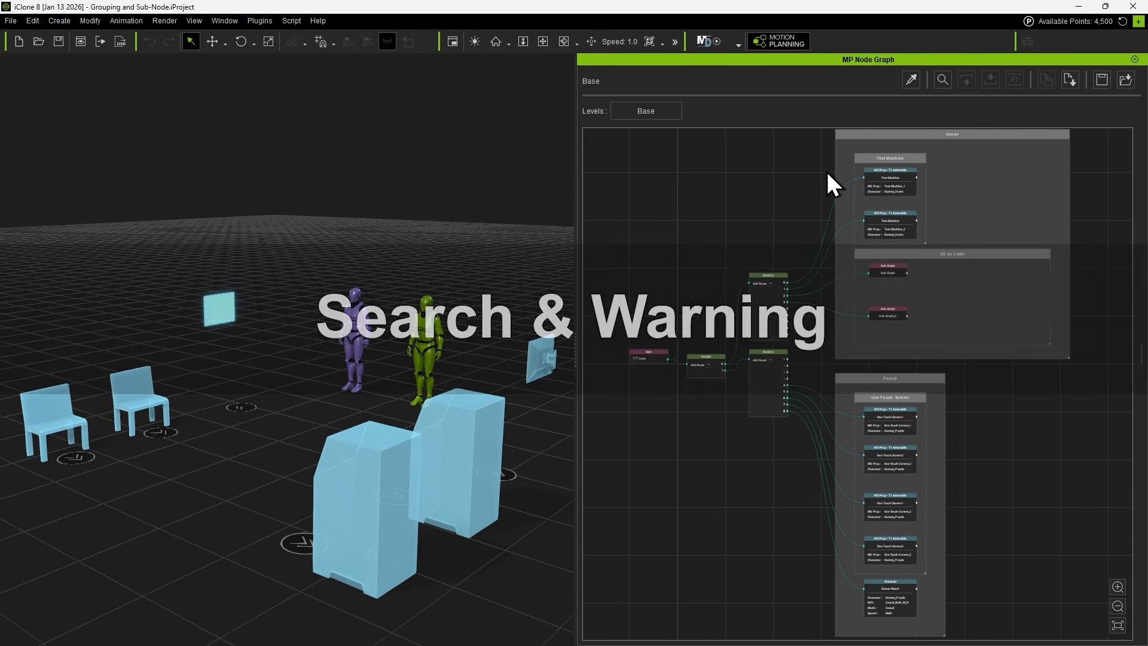
# Search the node graph for "Touch" and go through the matching nodes one by one.
pyautogui.click(941, 80)
pyautogui.write('Touch')
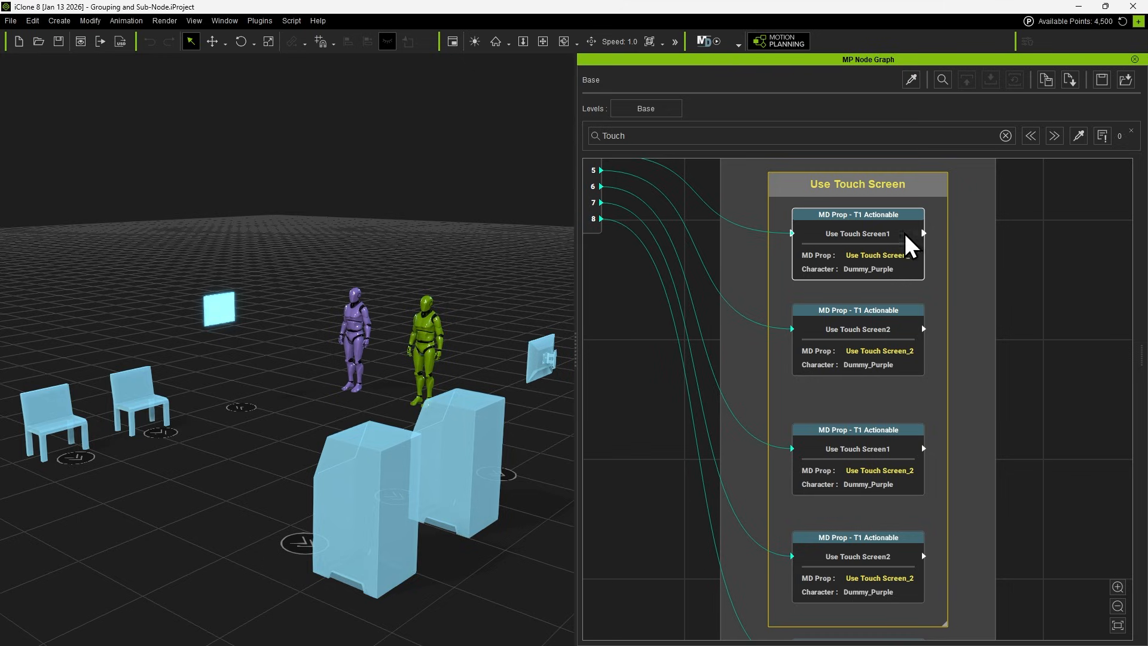
pyautogui.click(1054, 137)
pyautogui.click(1054, 137)
pyautogui.click(1055, 136)
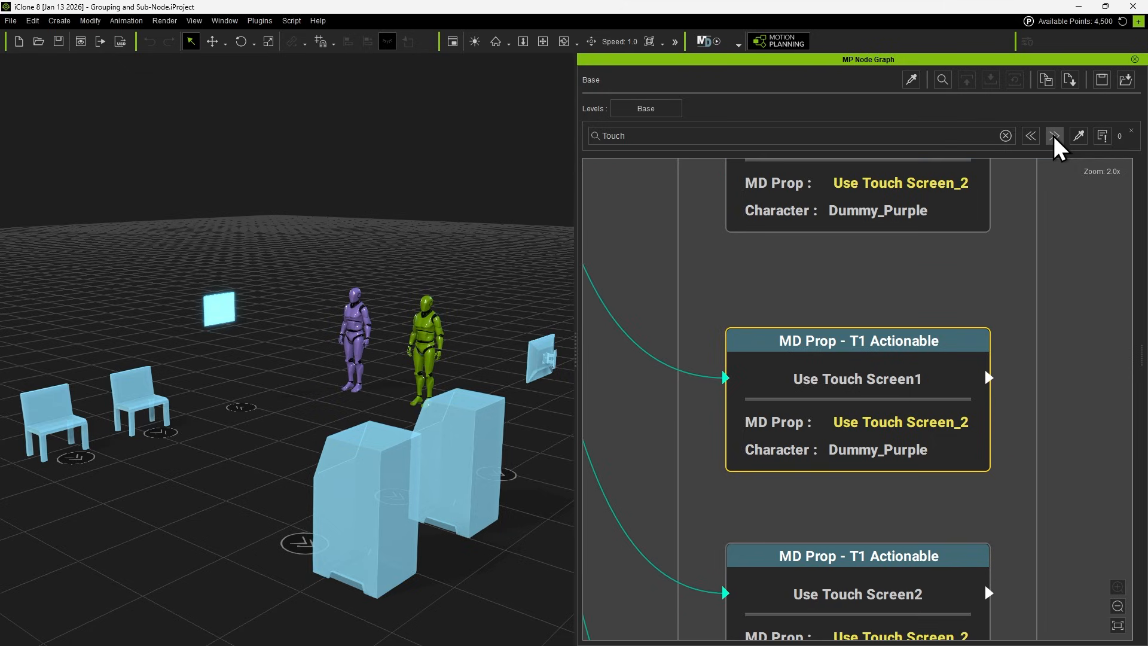
pyautogui.click(1055, 137)
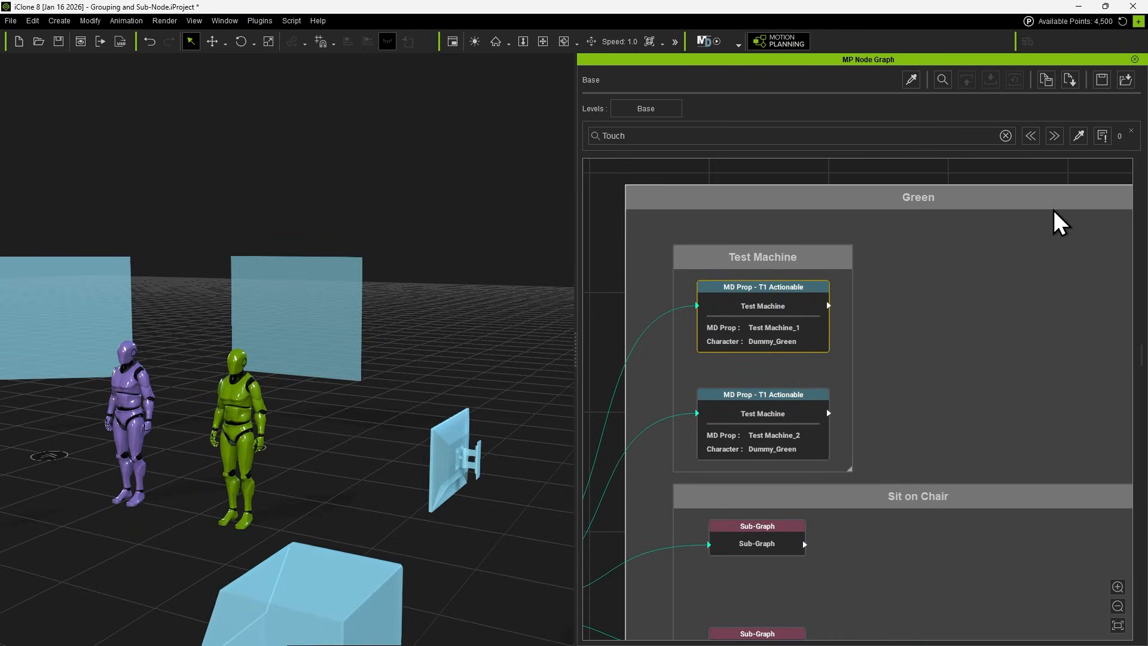
# Search the node graph by picking the green dummy in the viewport and go through the nodes that use Dummy_Green.
pyautogui.click(1079, 136)
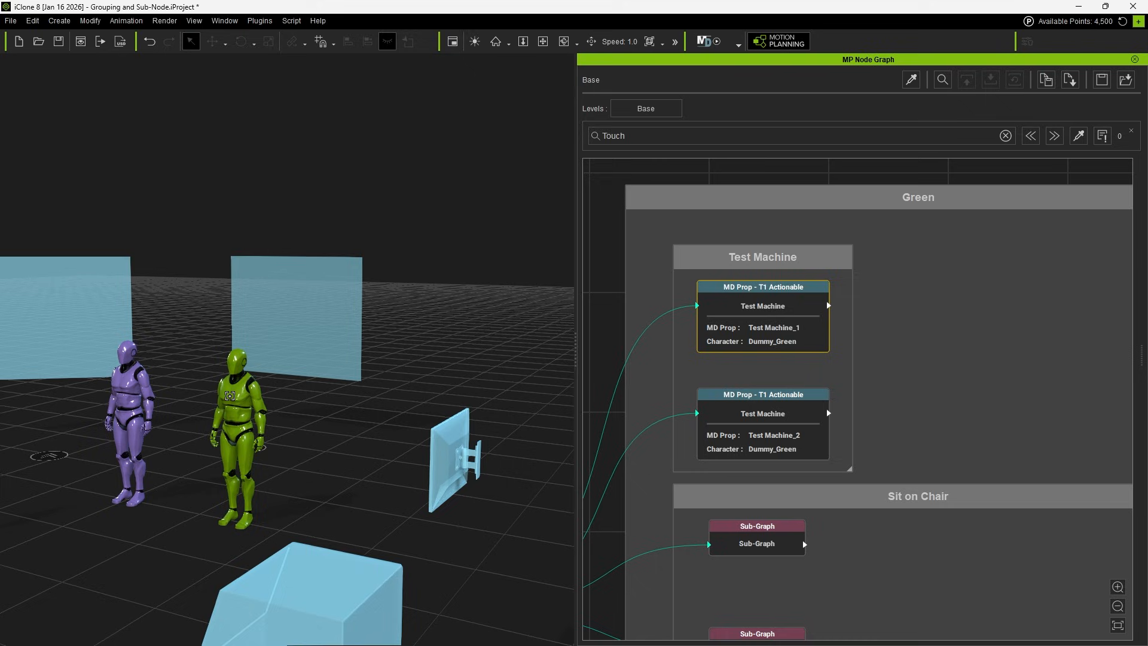
pyautogui.click(230, 396)
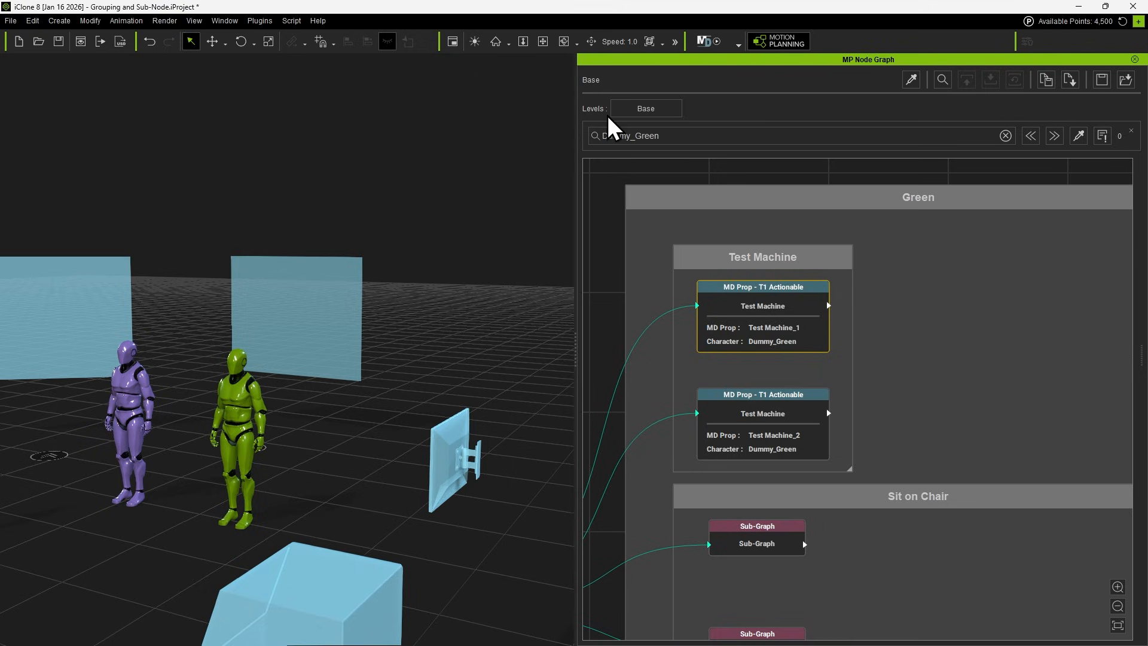
pyautogui.click(1054, 137)
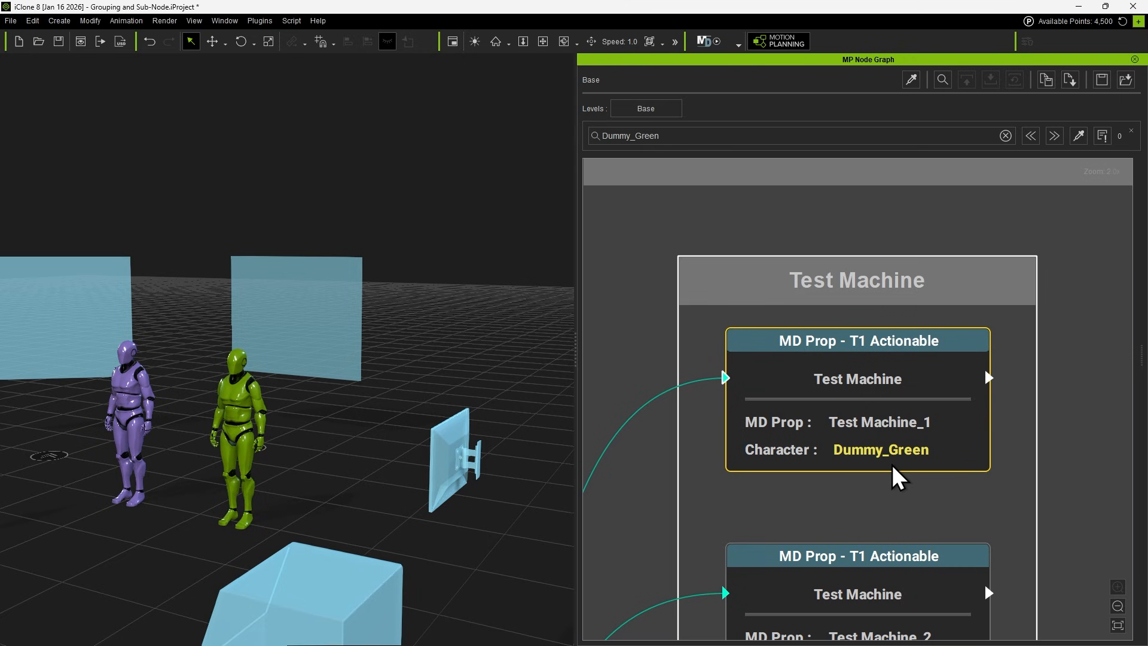
pyautogui.click(1055, 137)
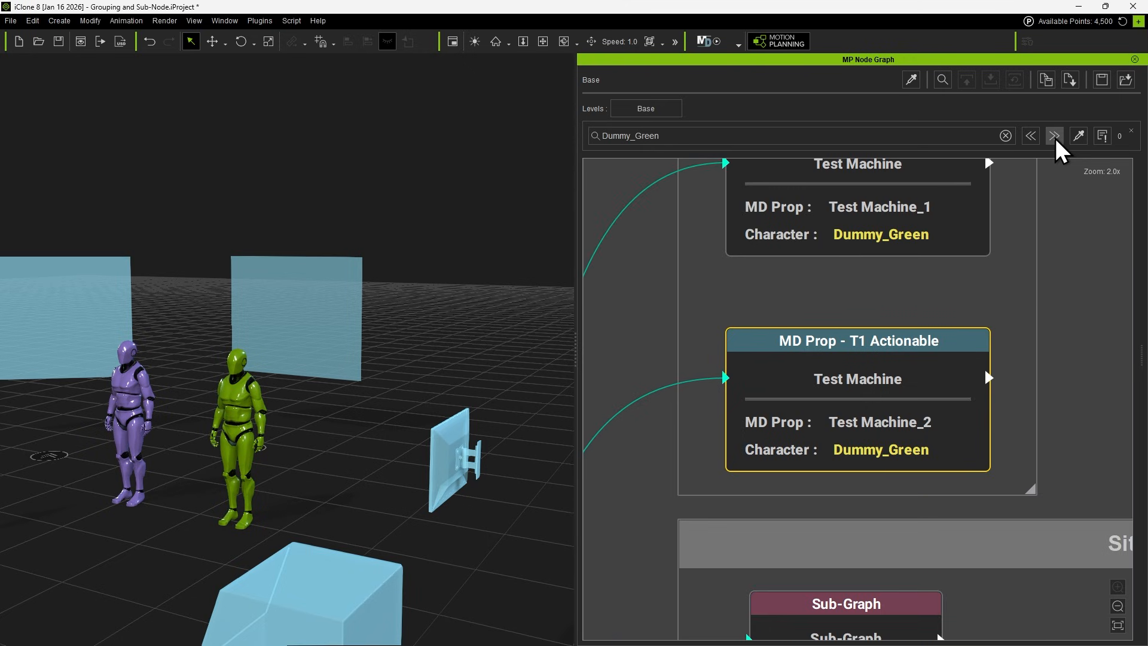
pyautogui.click(1056, 137)
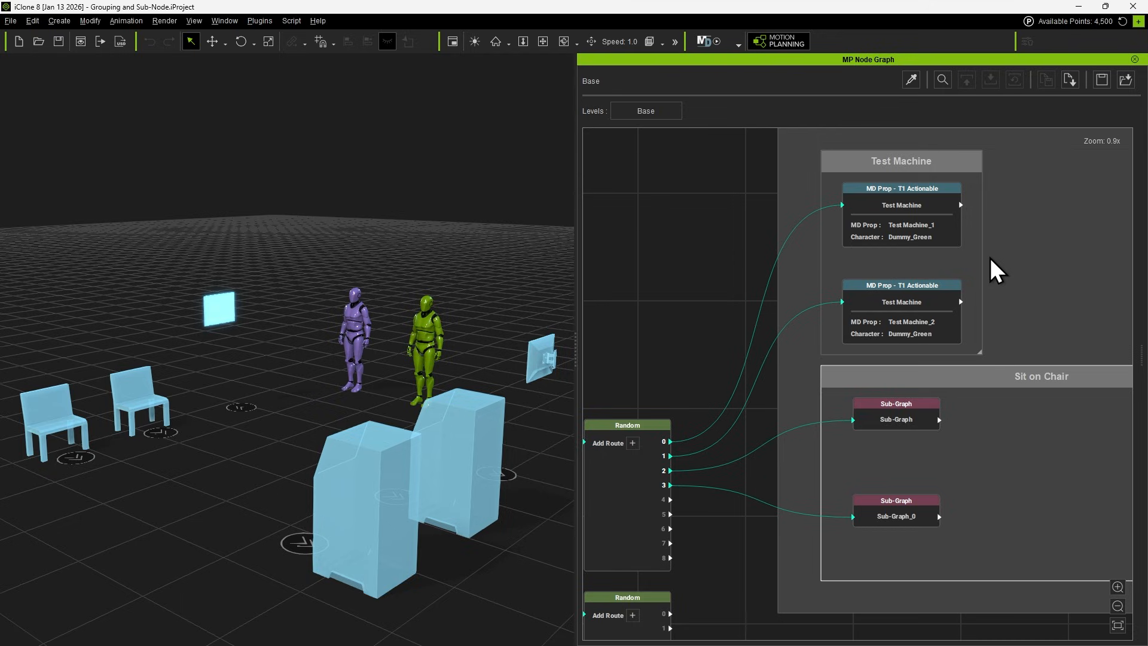
# Delete both the purple and green dummy characters from the scene.
pyautogui.click(393, 381)
pyautogui.press('Delete')
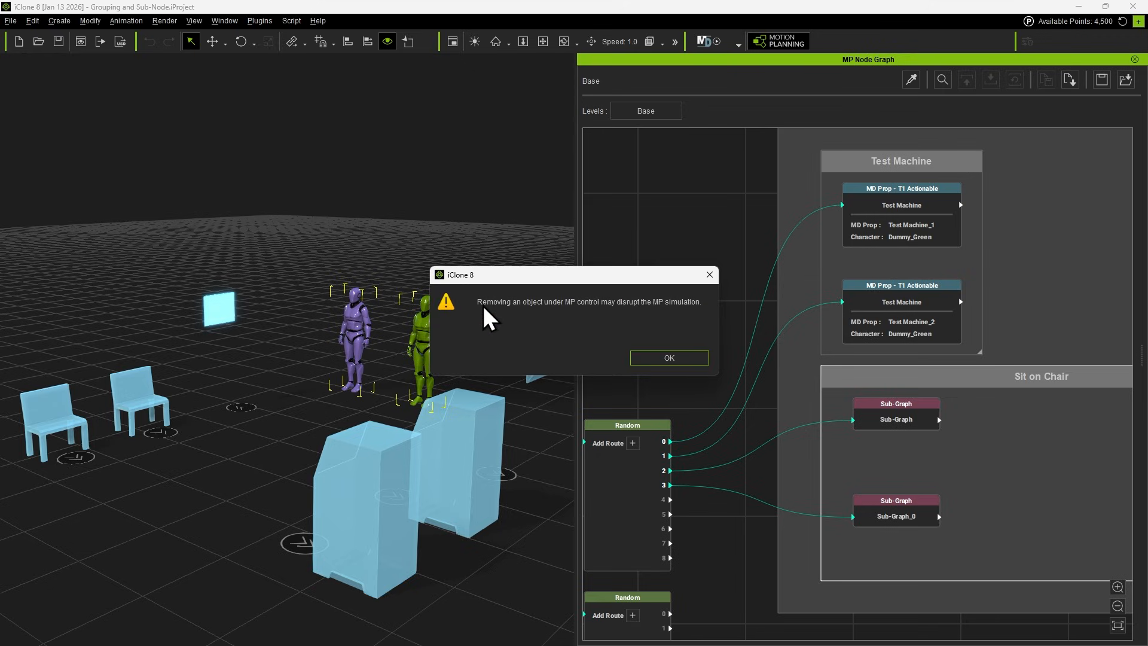
pyautogui.click(665, 357)
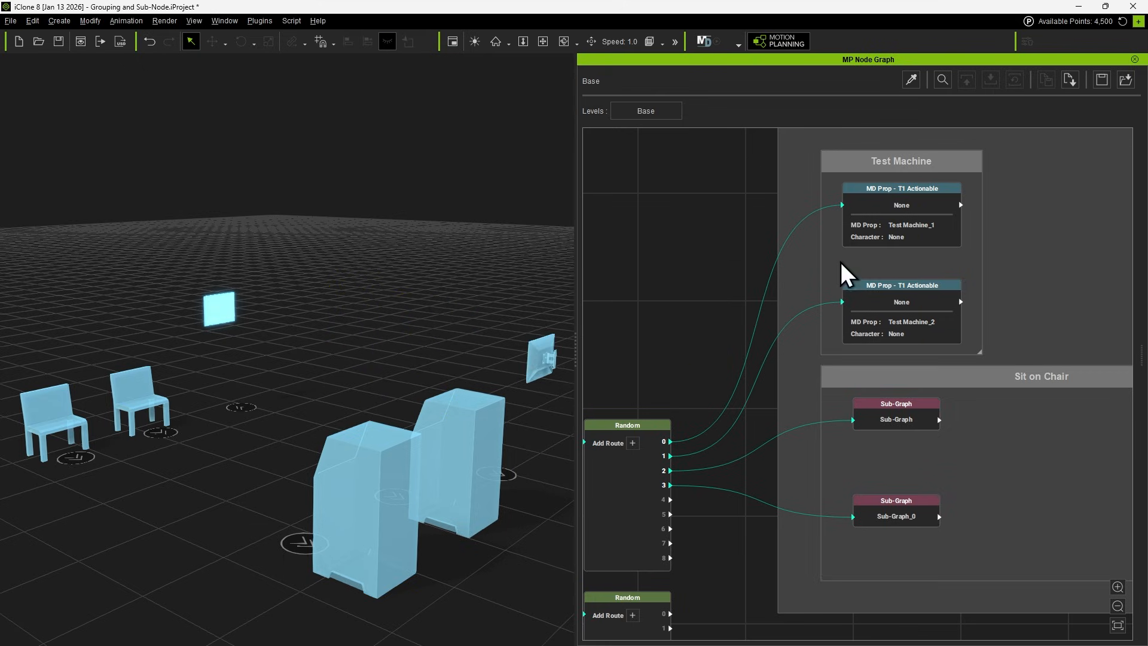
# Go through the nodes flagged with warnings, including those inside the sub-graphs, to examine their missing assignments.
pyautogui.click(942, 81)
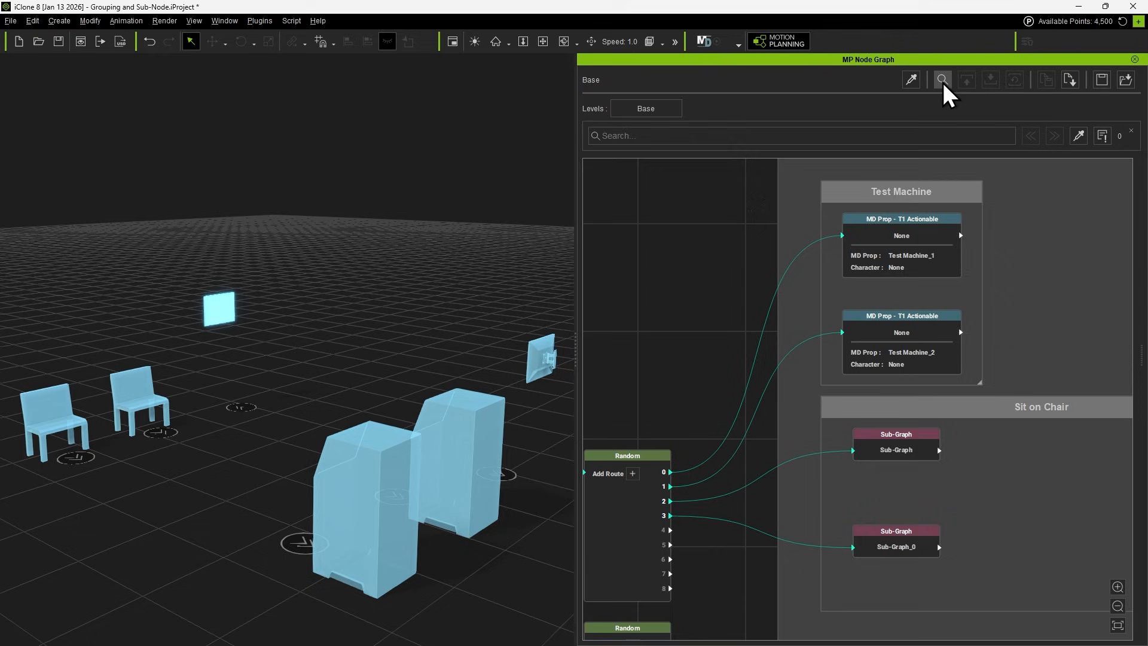
pyautogui.click(1100, 136)
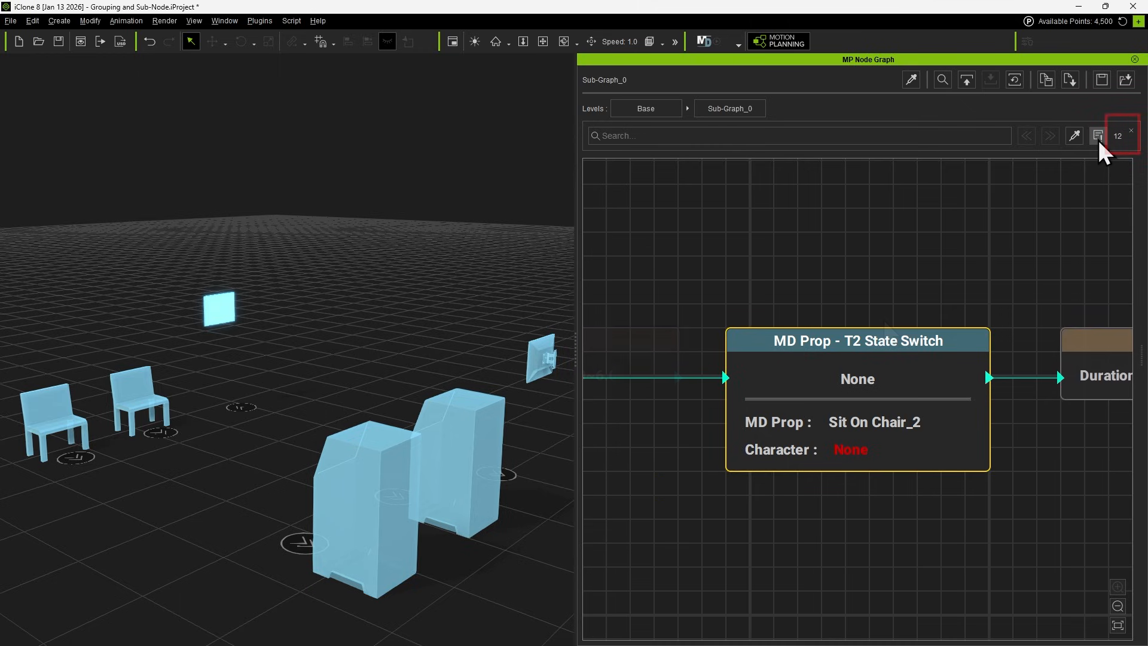
pyautogui.click(1099, 140)
pyautogui.click(1098, 140)
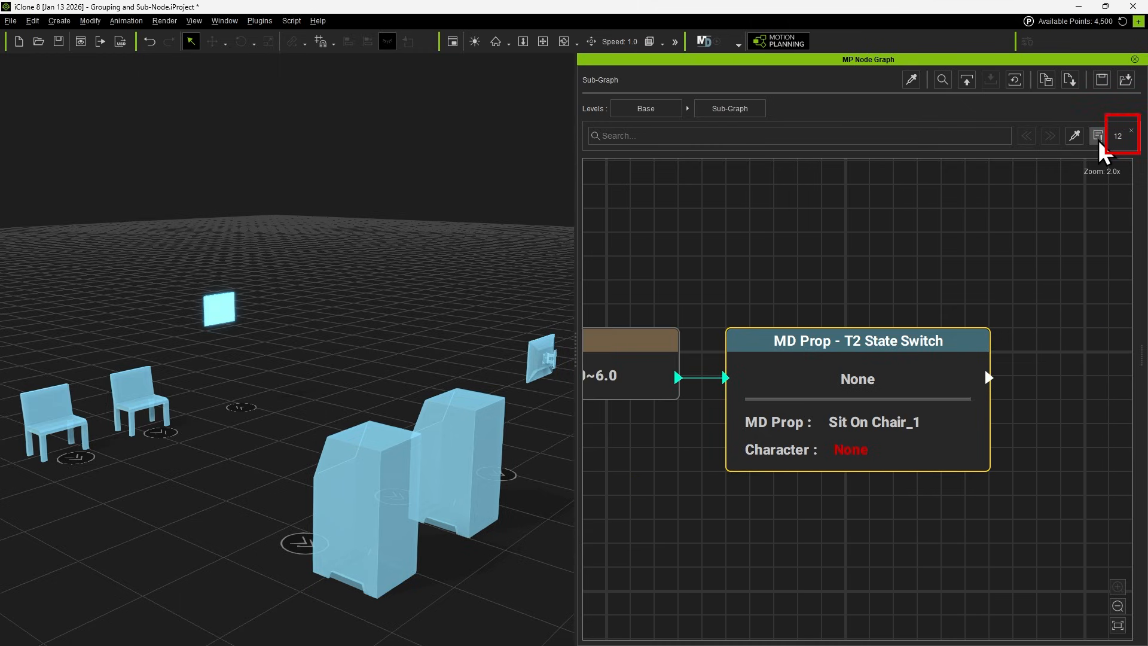
pyautogui.click(1098, 140)
pyautogui.click(1098, 140)
pyautogui.click(1098, 140)
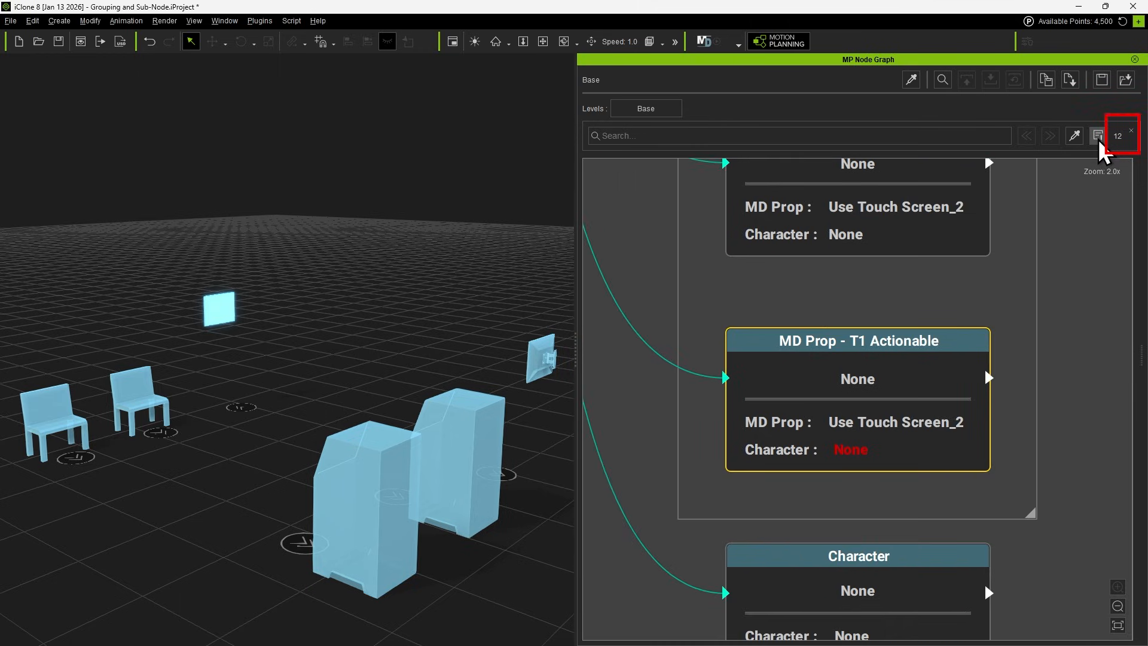
pyautogui.click(1098, 138)
pyautogui.click(1099, 139)
pyautogui.click(1099, 139)
pyautogui.click(1099, 139)
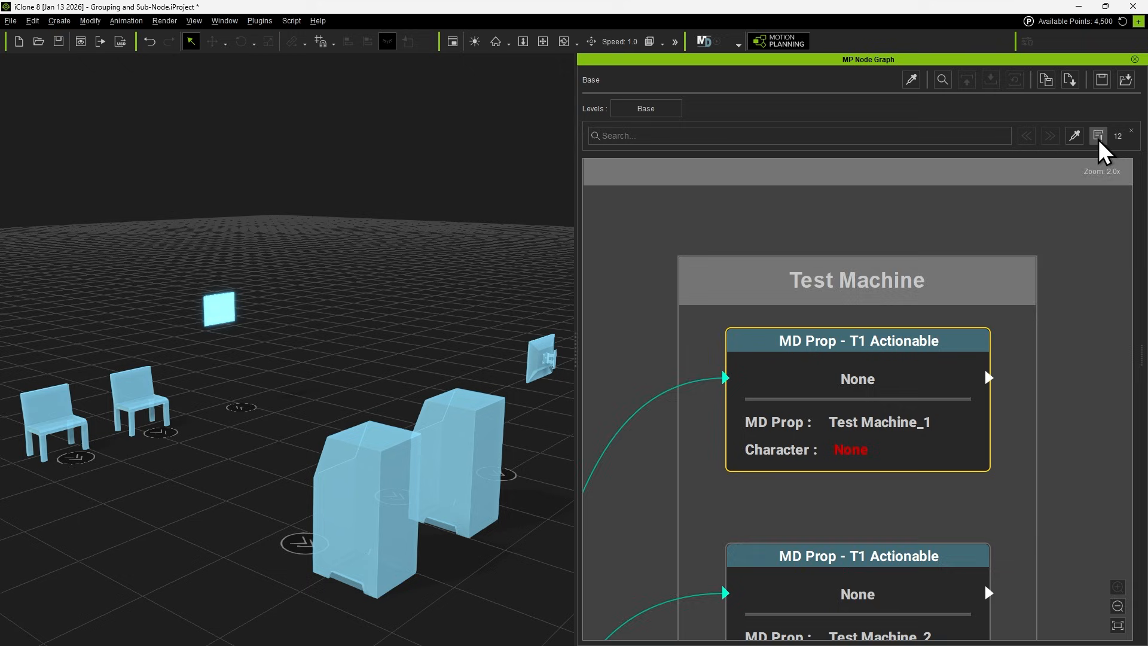
pyautogui.click(1100, 139)
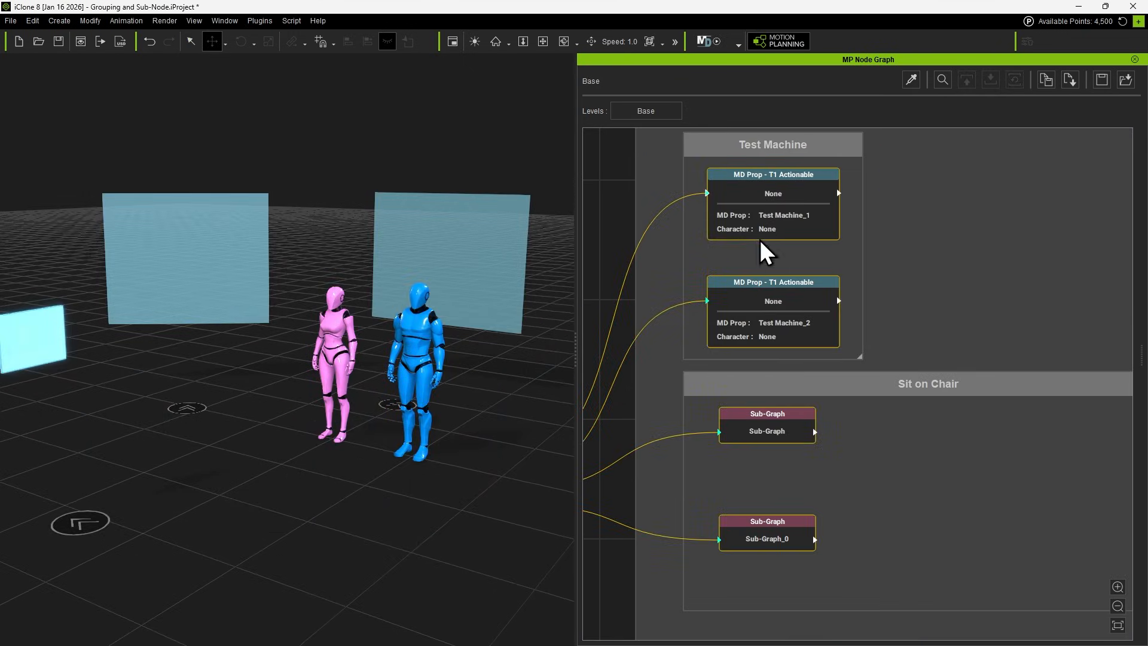
# Swap the missing actor for Motion_Dummy_Male in the selected Test Machine nodes and Sit on Chair sub-graphs.
pyautogui.rightClick(757, 214)
pyautogui.click(809, 259)
pyautogui.click(646, 271)
pyautogui.click(646, 287)
pyautogui.click(510, 418)
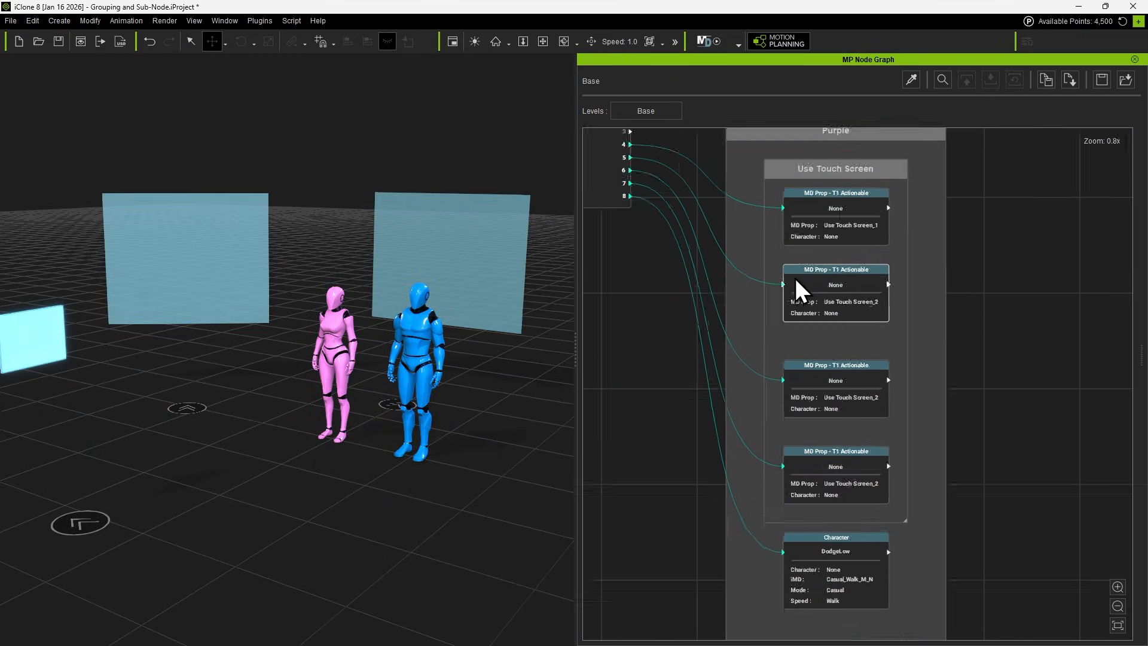
# Swap the missing actor for Motion_Dummy_Female in all nodes of the Purple group.
pyautogui.moveTo(713, 141); pyautogui.dragTo(970, 627)
pyautogui.rightClick(838, 276)
pyautogui.click(897, 314)
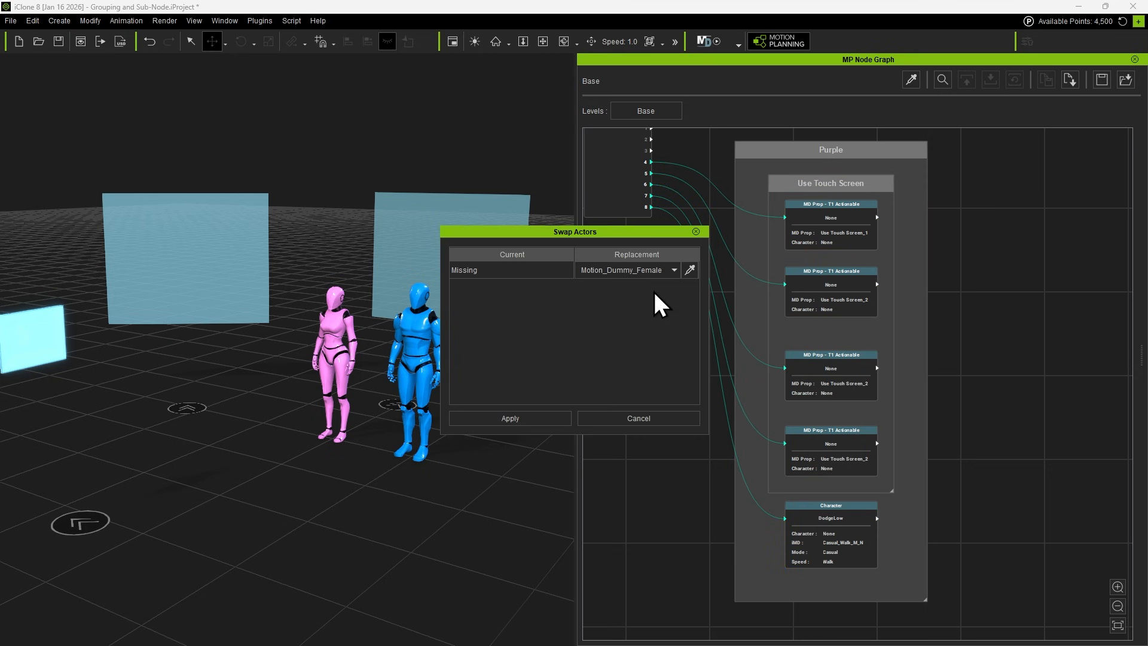
pyautogui.click(641, 282)
pyautogui.click(530, 421)
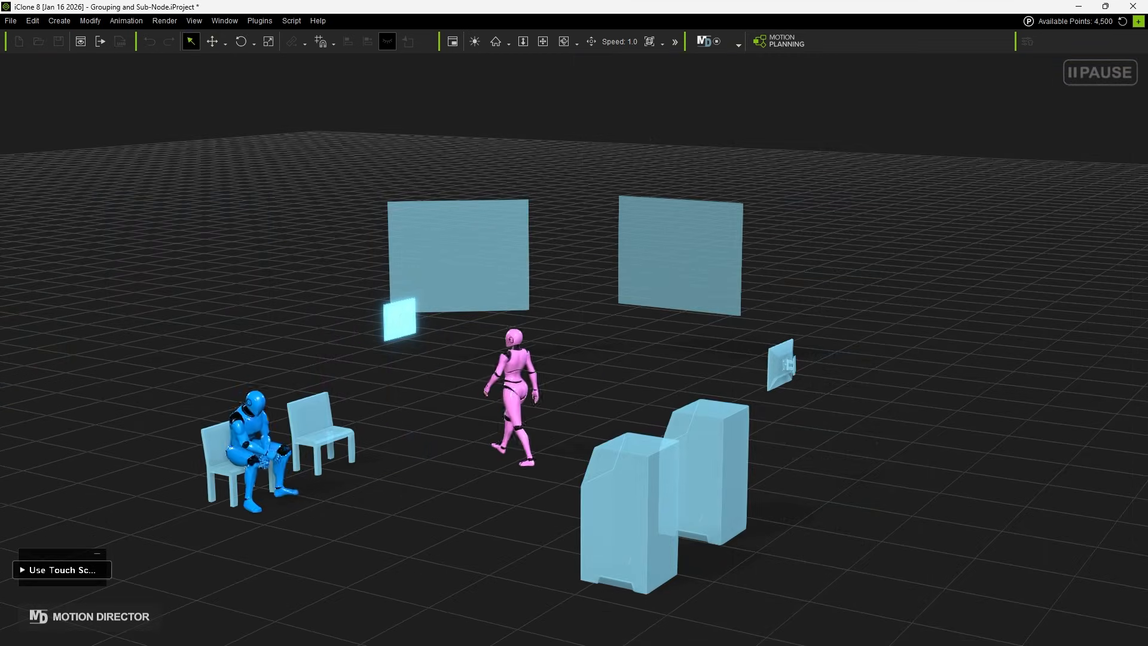